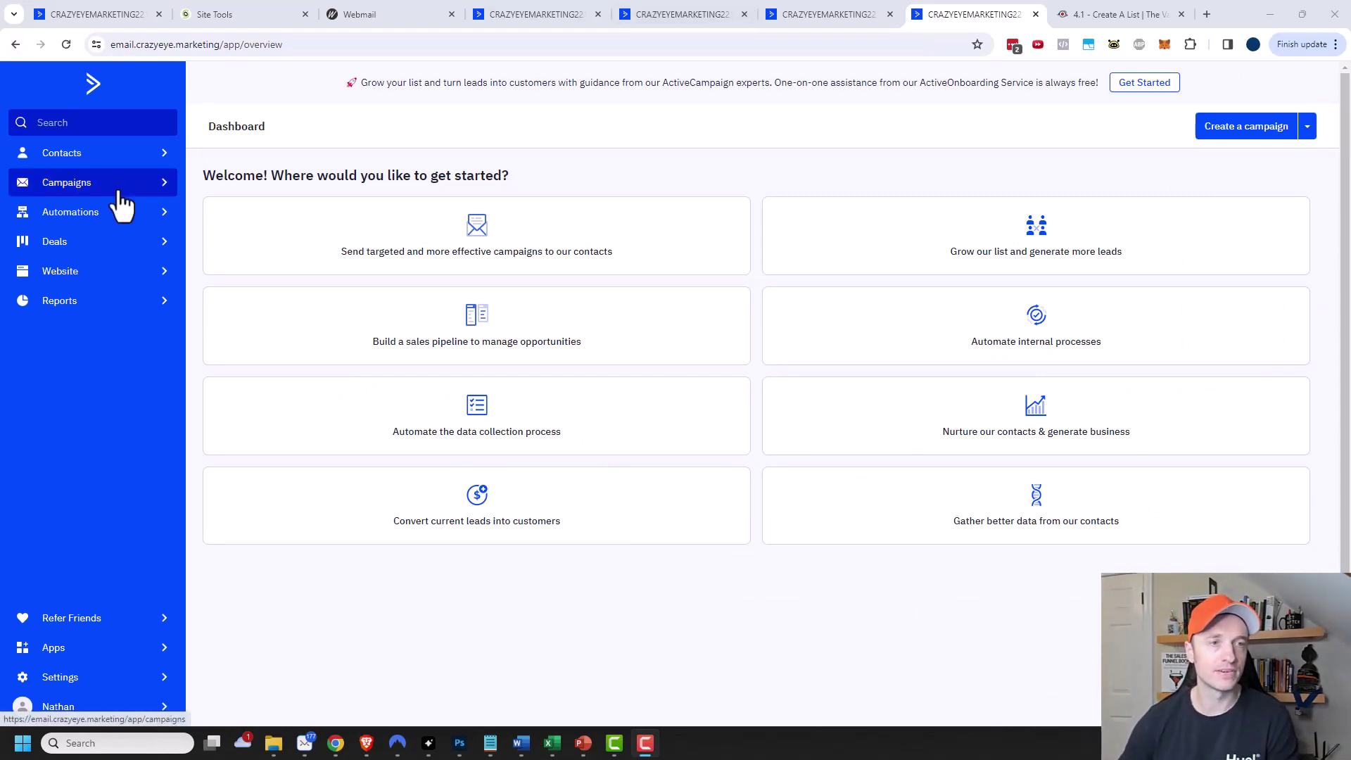
# Step: Go to Contacts > Lists and open the Crazy Eye Marketing list's actions dropdown
pyautogui.click(97, 153)
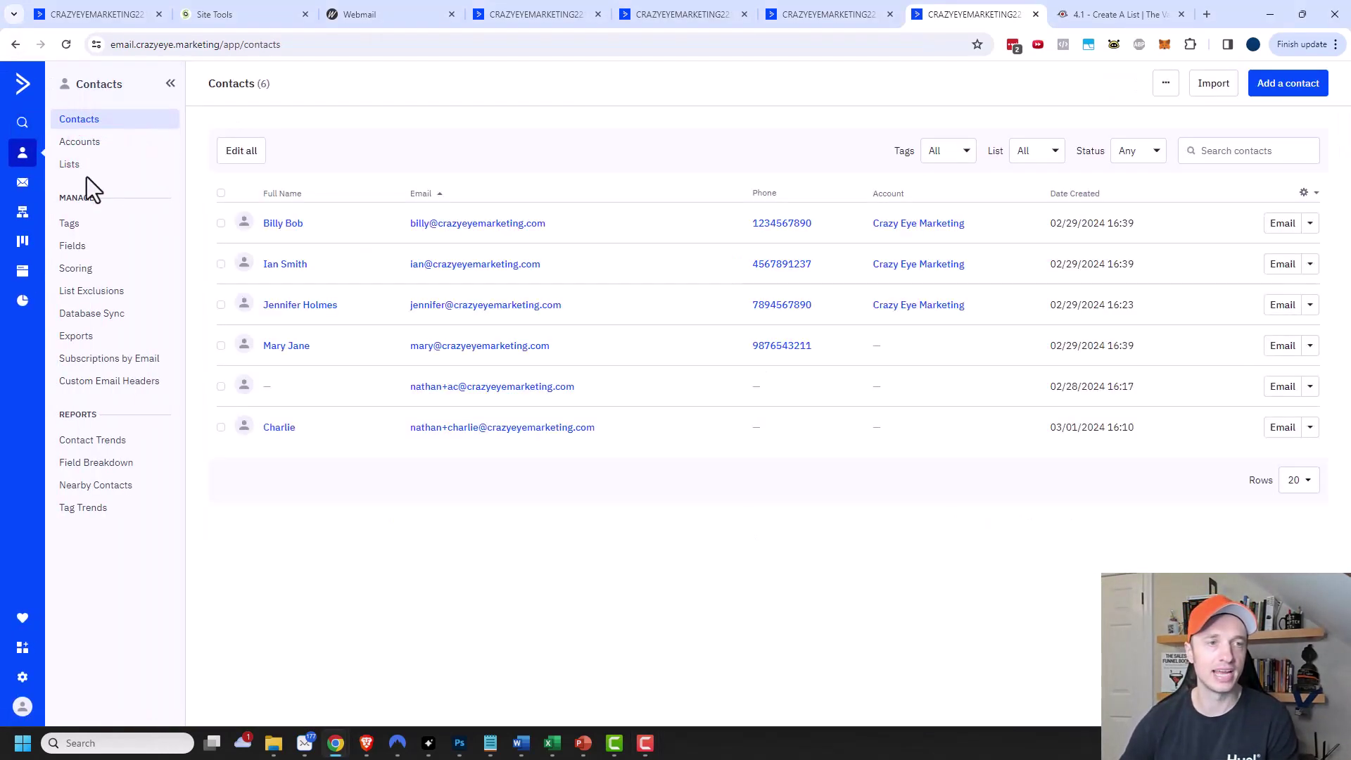
pyautogui.click(90, 165)
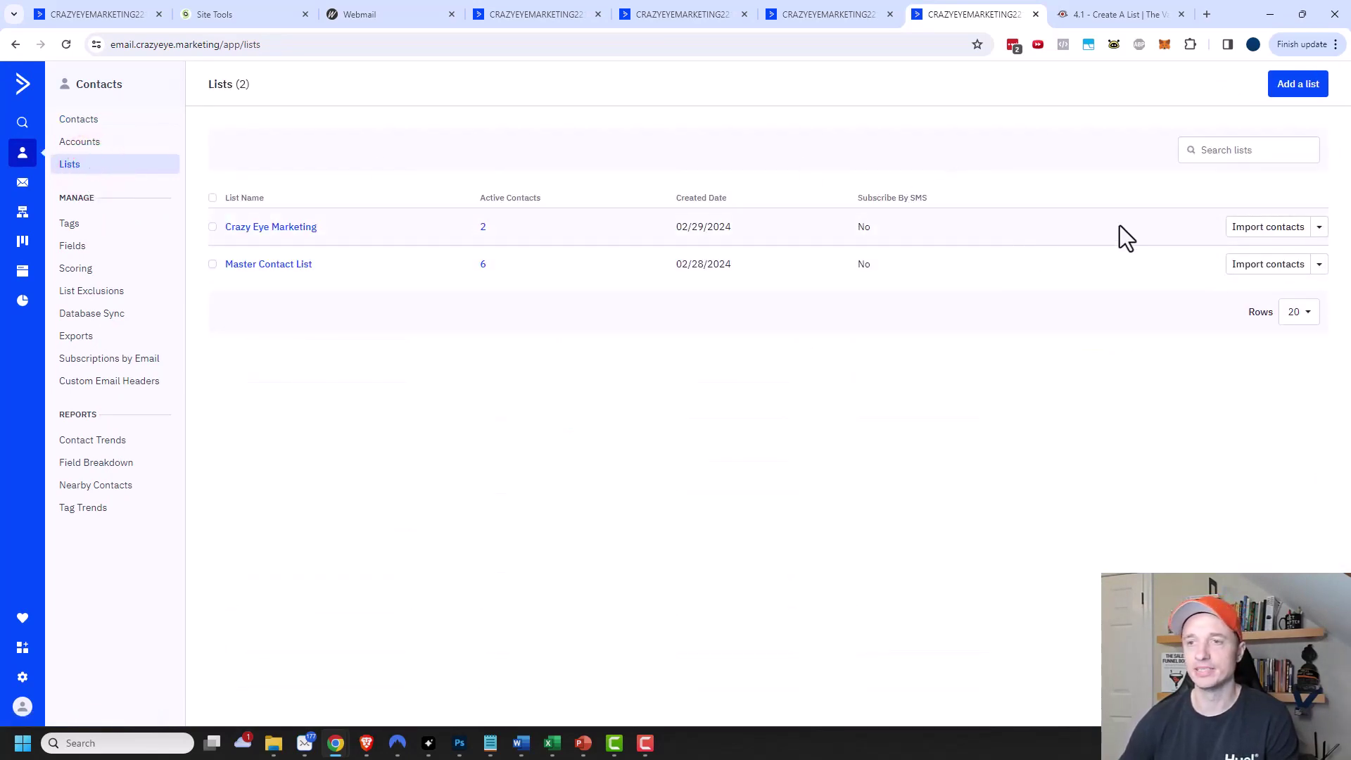
pyautogui.click(1323, 230)
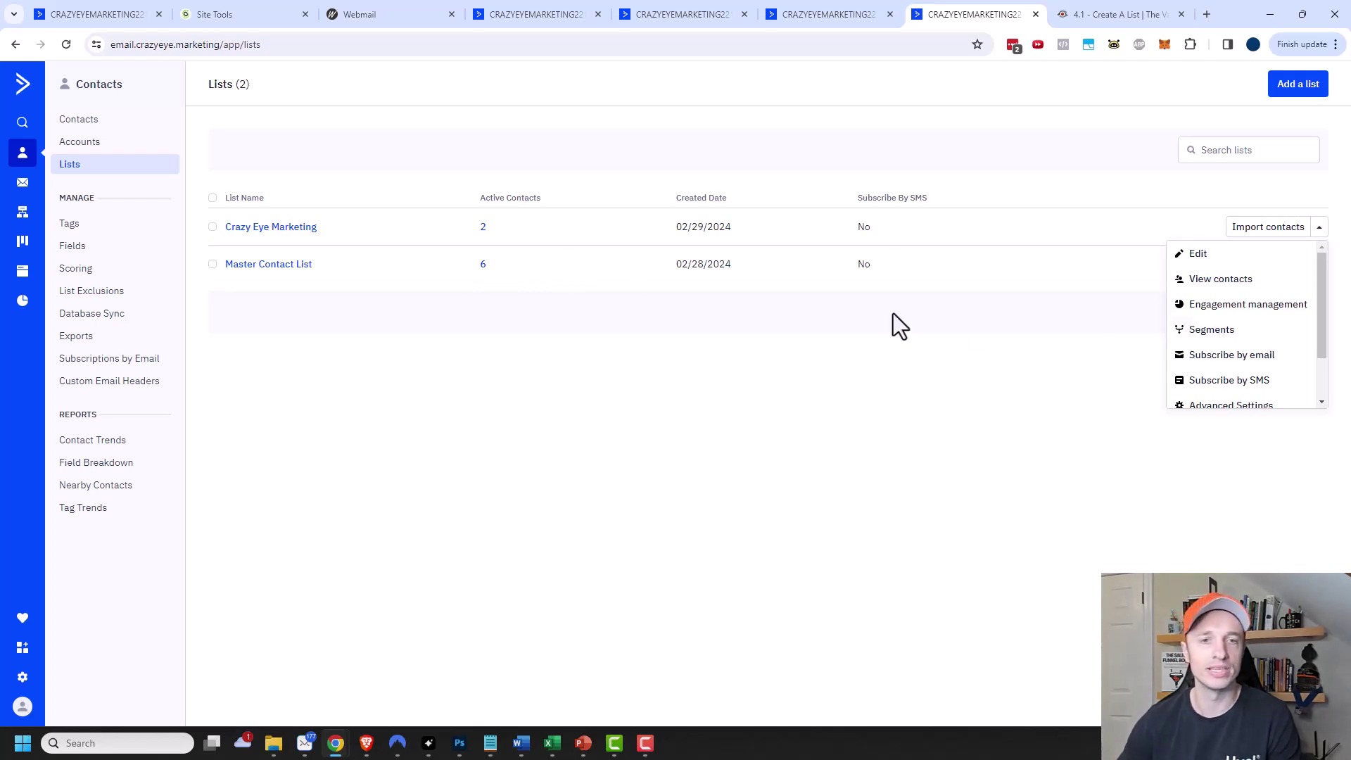
# Step: From Crazy Eye Marketing's segments, create a new segment named 'Buyers'
pyautogui.click(1233, 332)
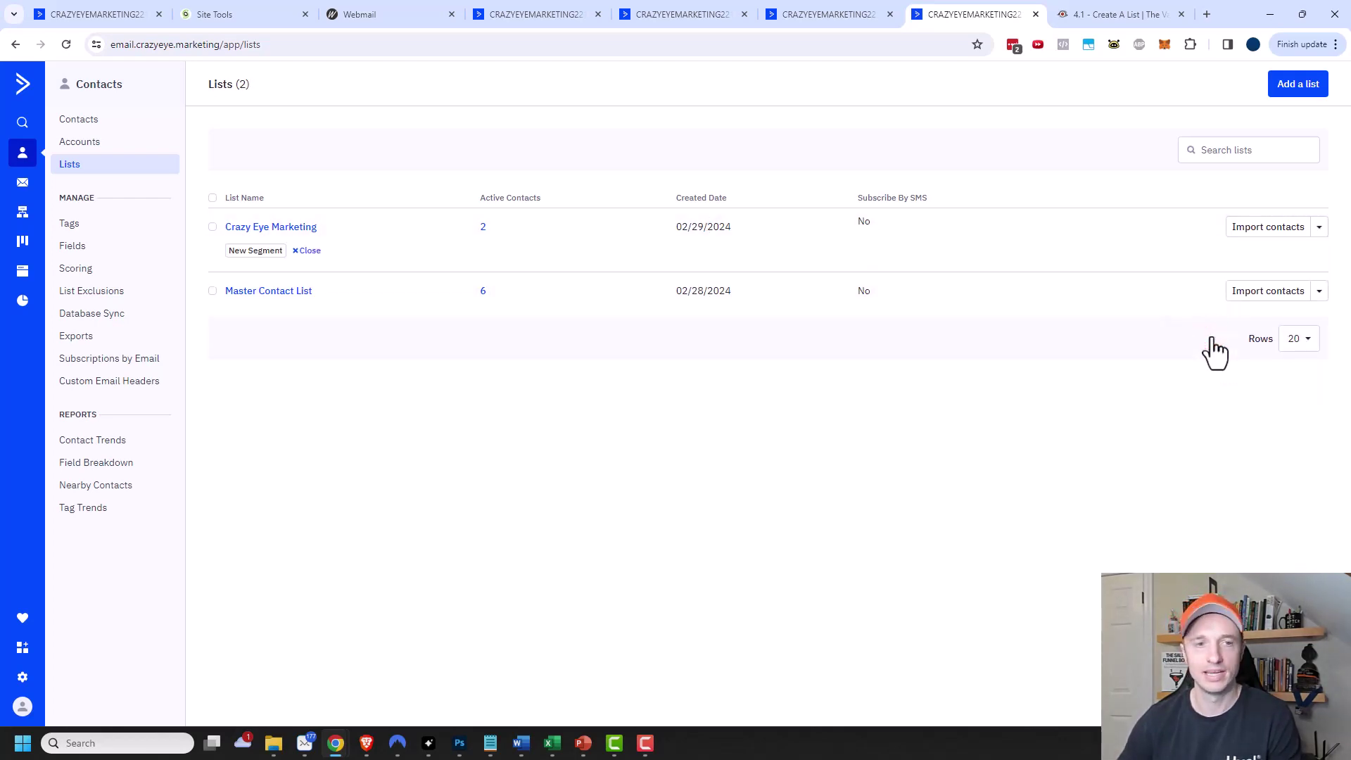
pyautogui.click(256, 252)
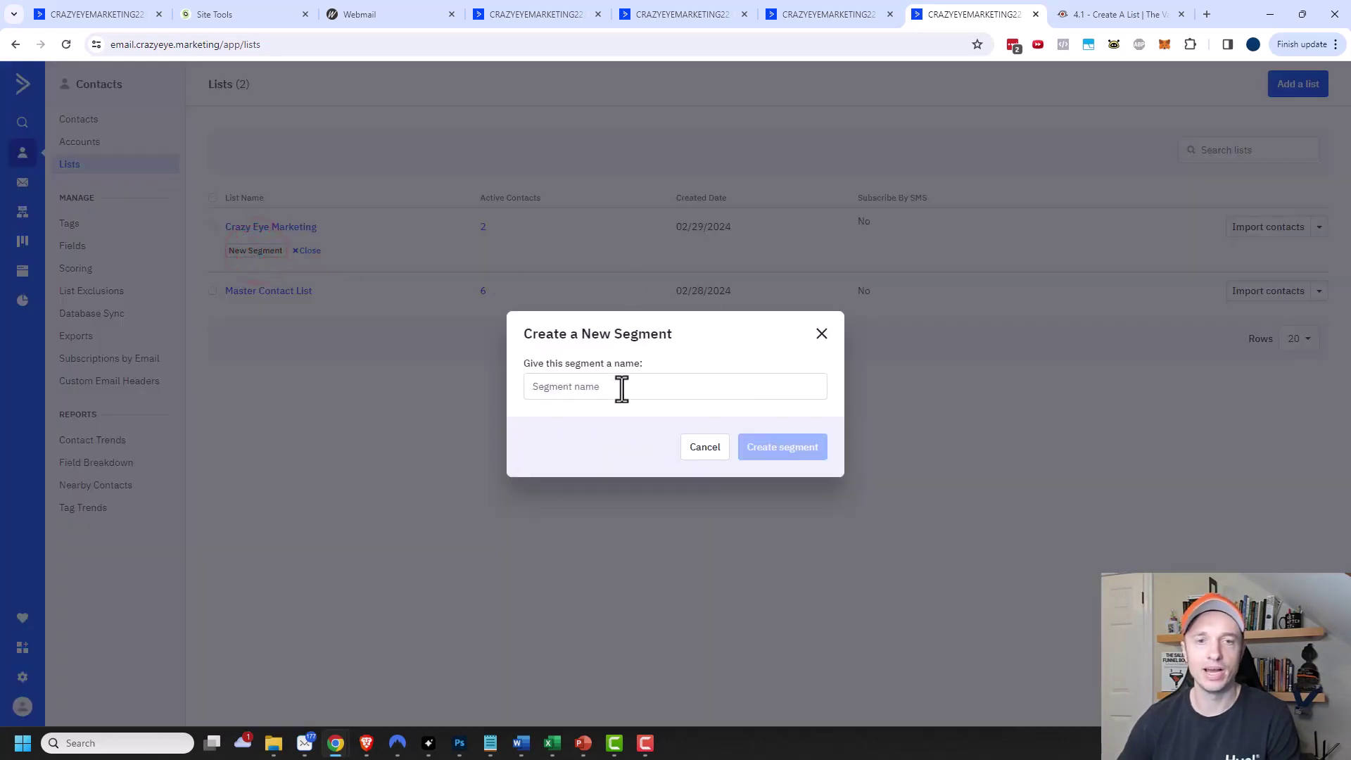
pyautogui.click(654, 391)
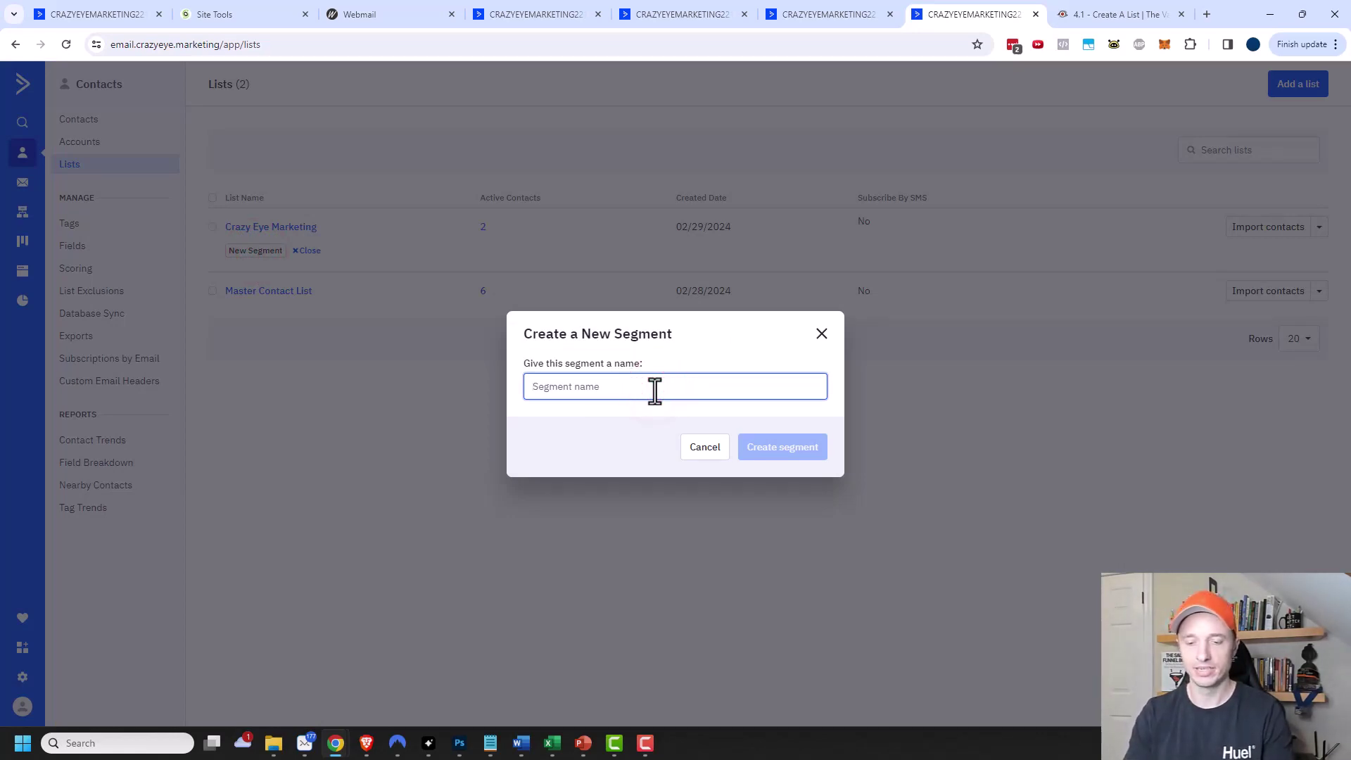
pyautogui.write('Buyers')
pyautogui.click(786, 452)
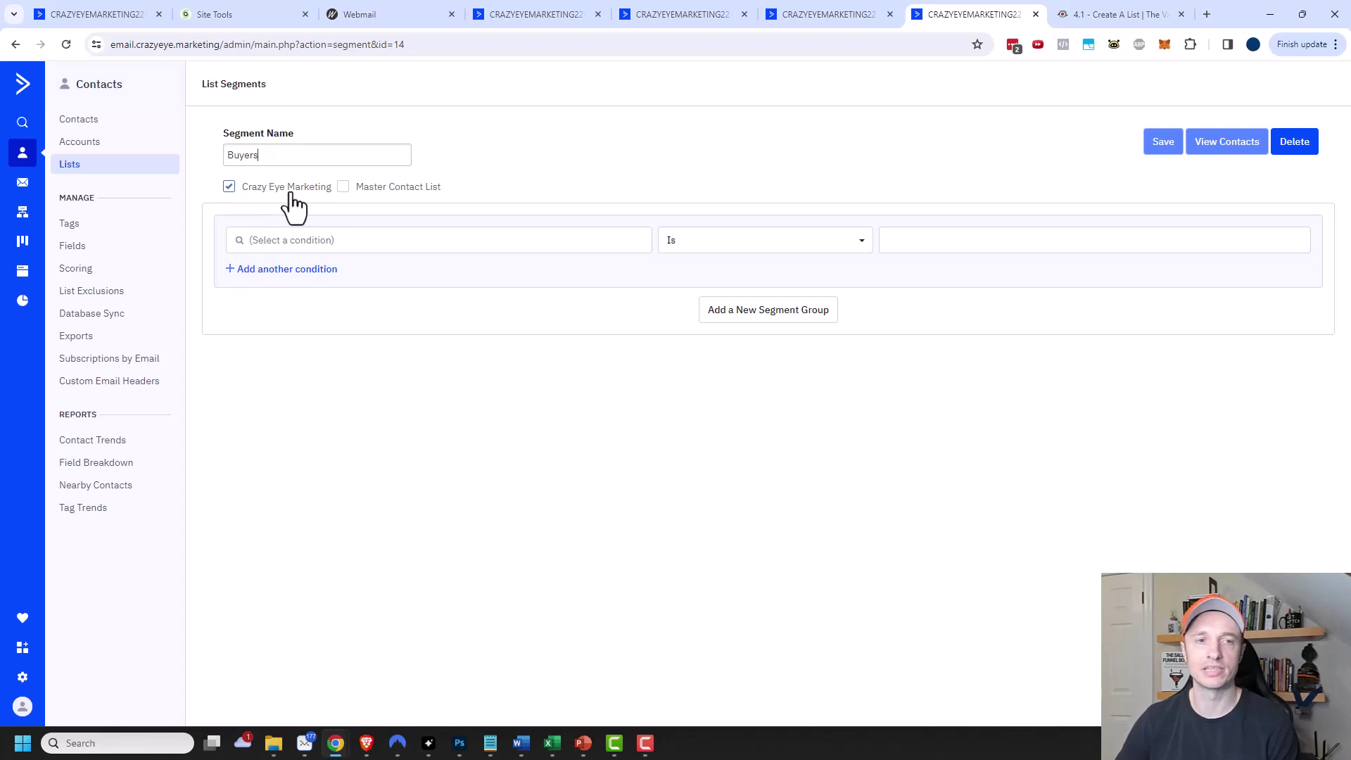
# Step: Tick Master Contact List so the Buyers segment also covers it
pyautogui.click(343, 181)
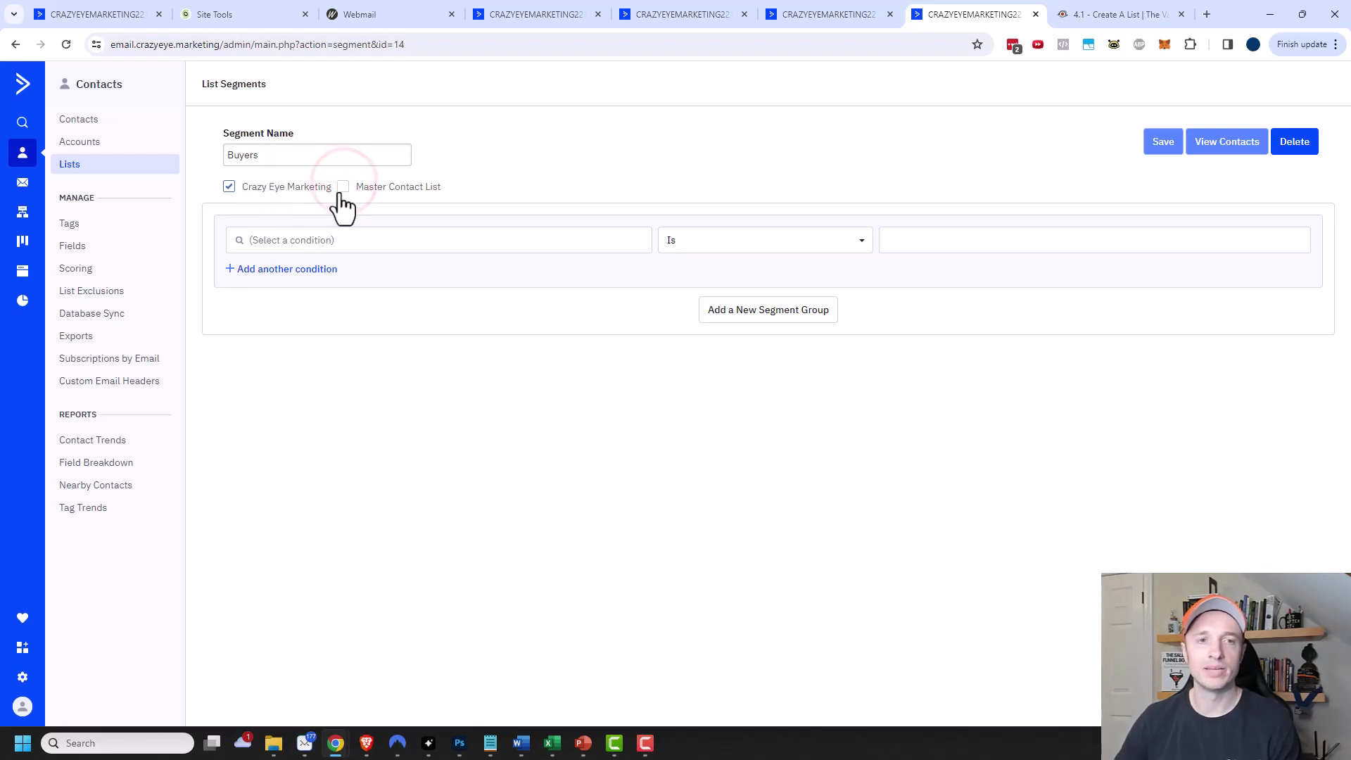
pyautogui.click(342, 187)
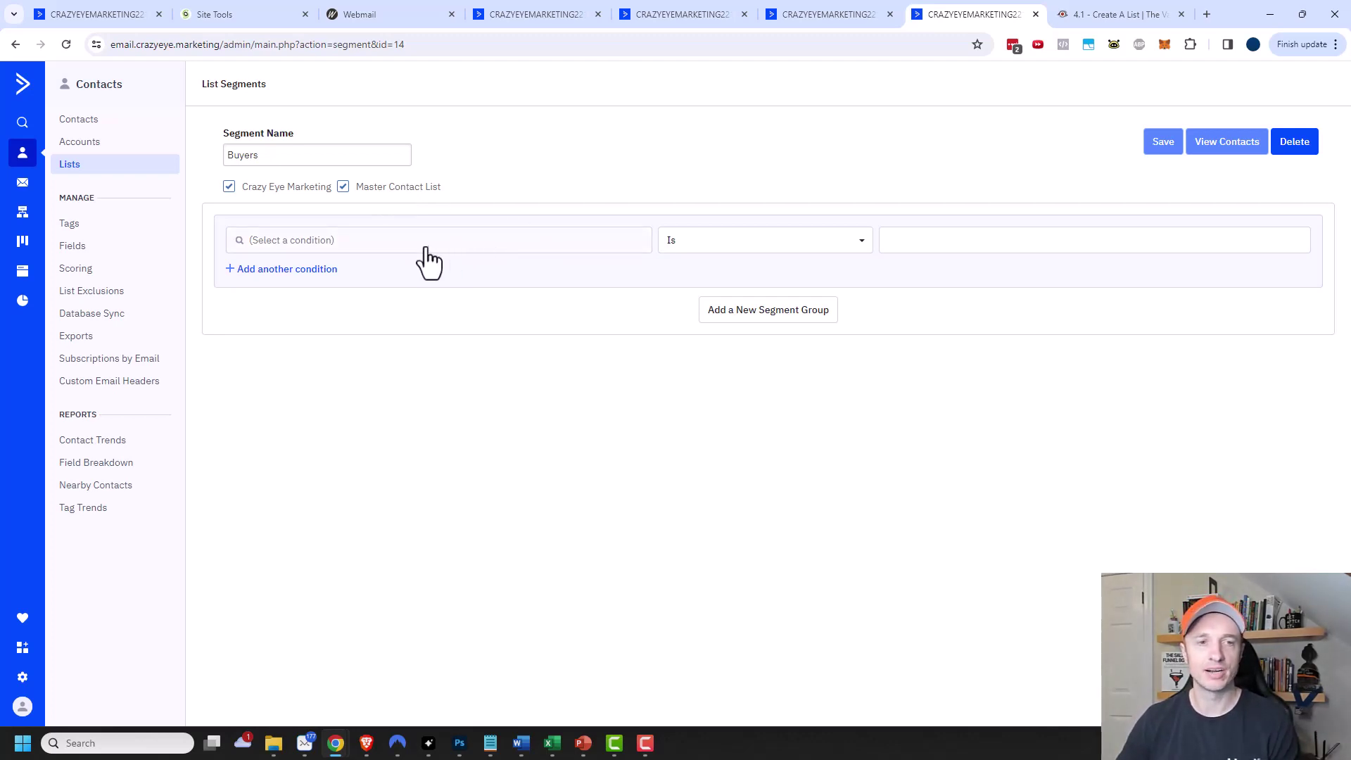
# Step: Open the first rule's condition types and browse the Contact Details options
pyautogui.click(481, 242)
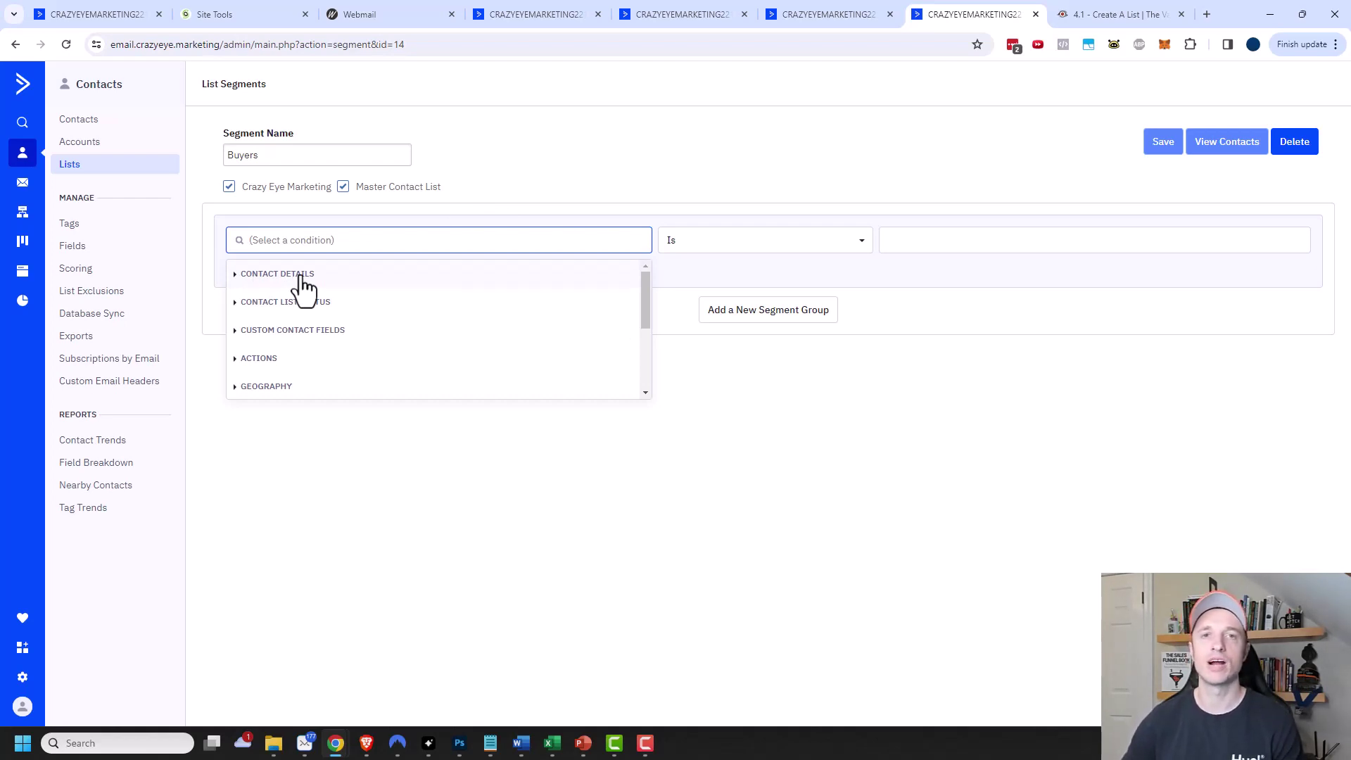
pyautogui.click(234, 273)
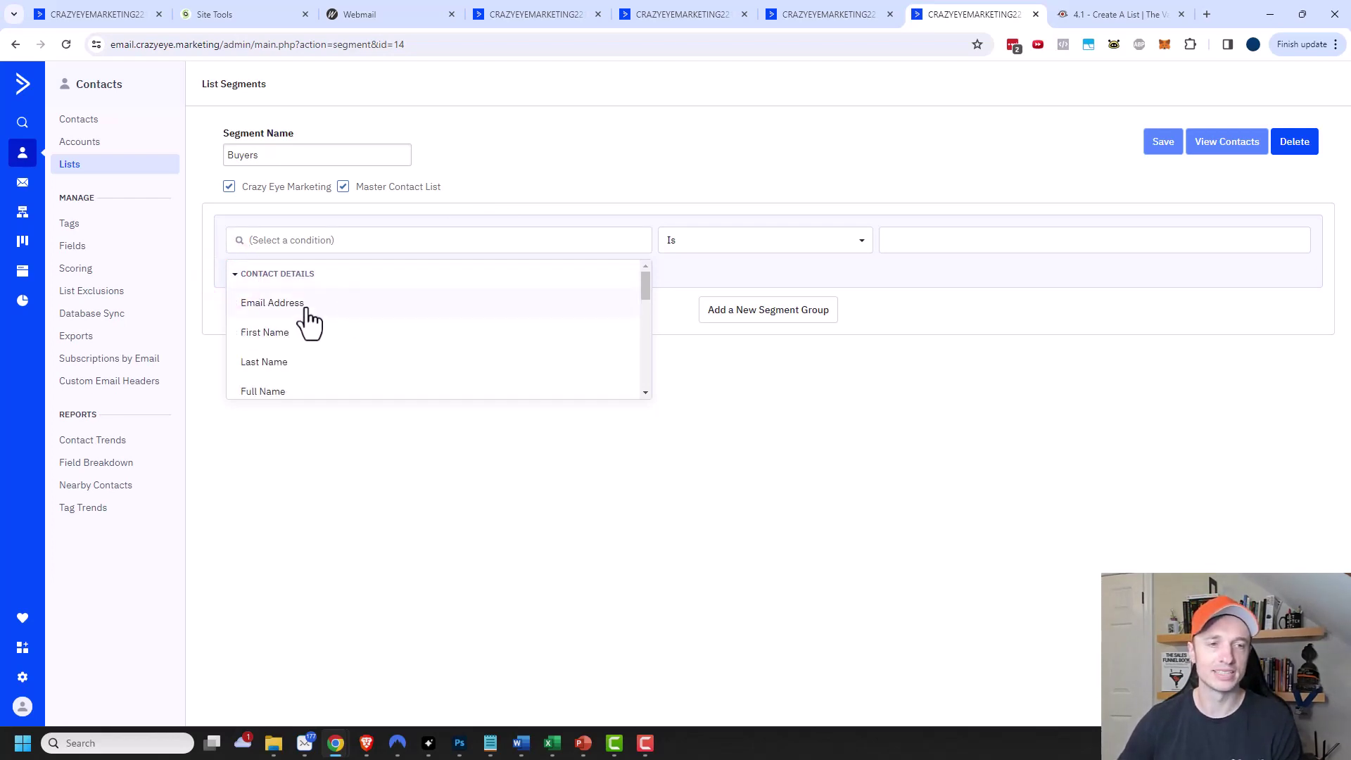
pyautogui.scroll(-1, 305, 352)
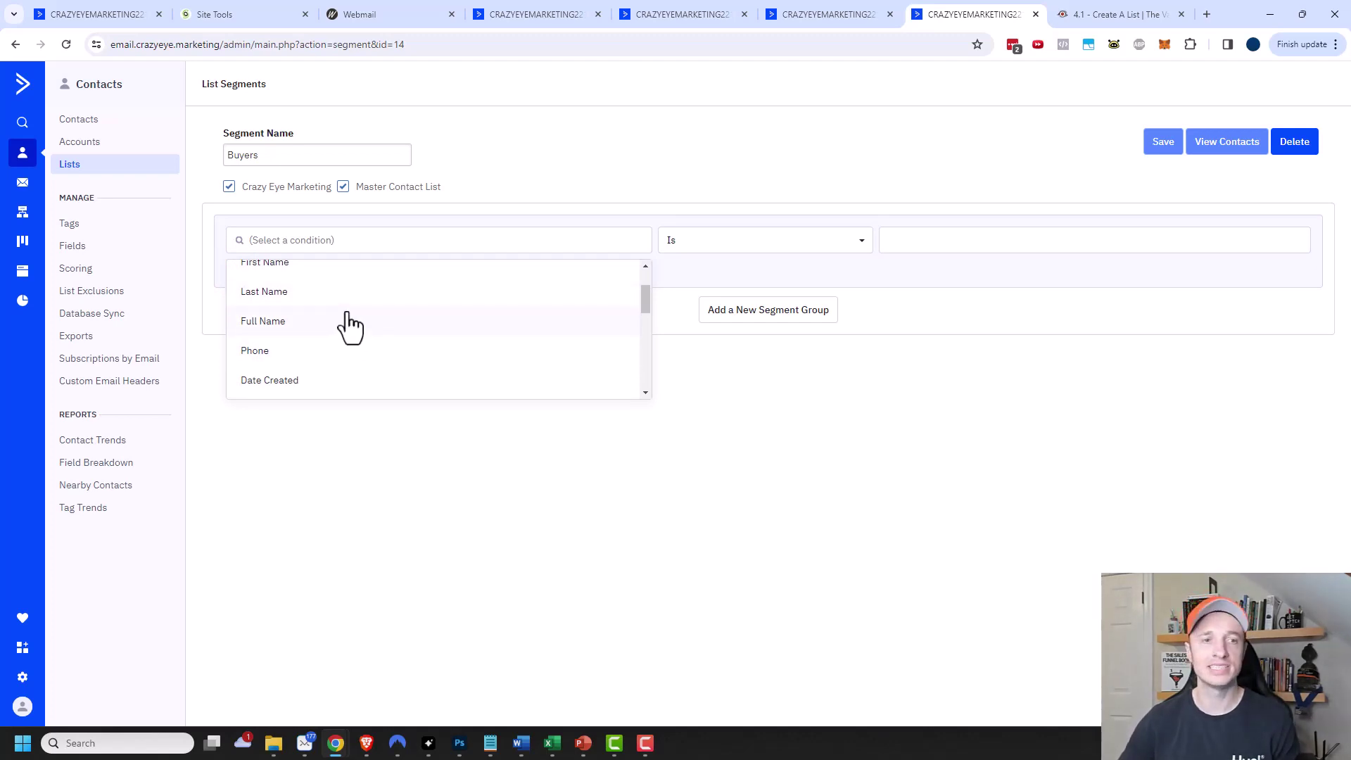
pyautogui.scroll(1, 350, 330)
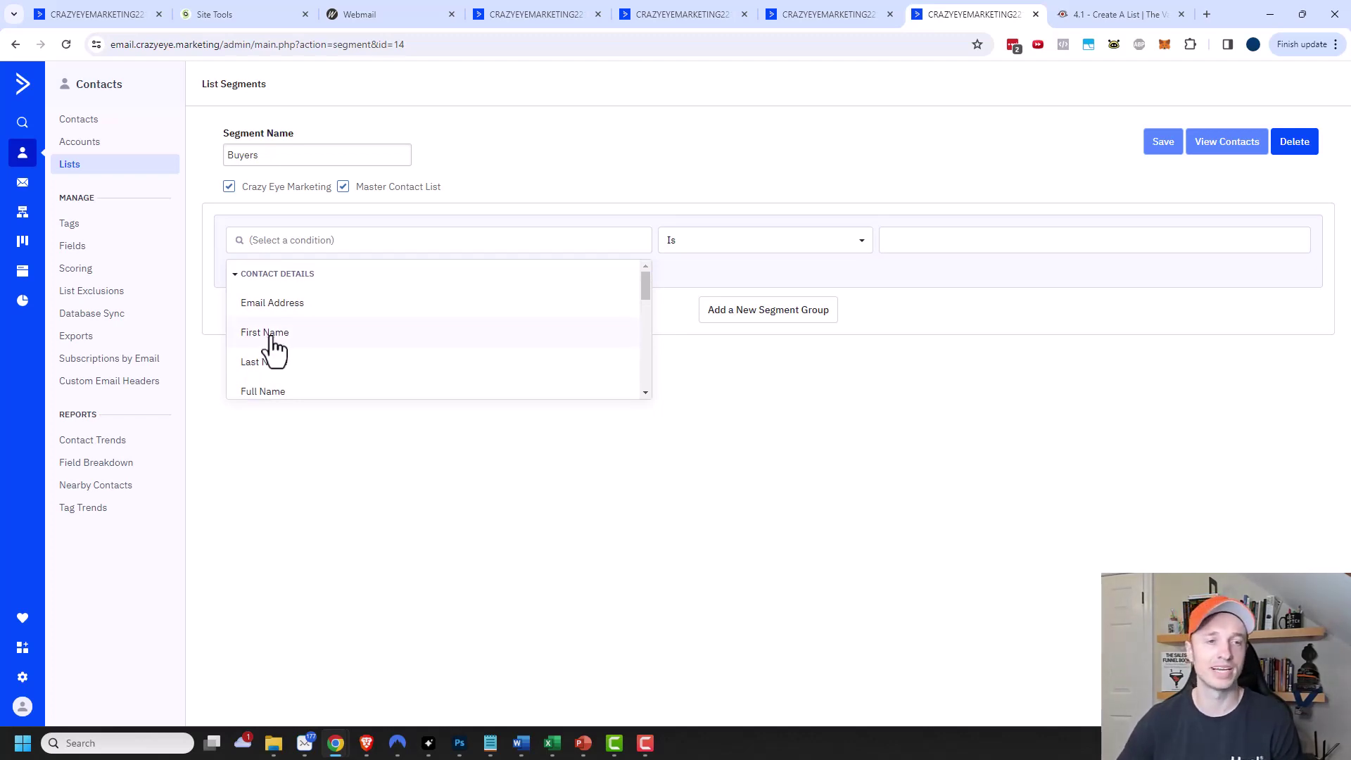
pyautogui.scroll(-2, 272, 337)
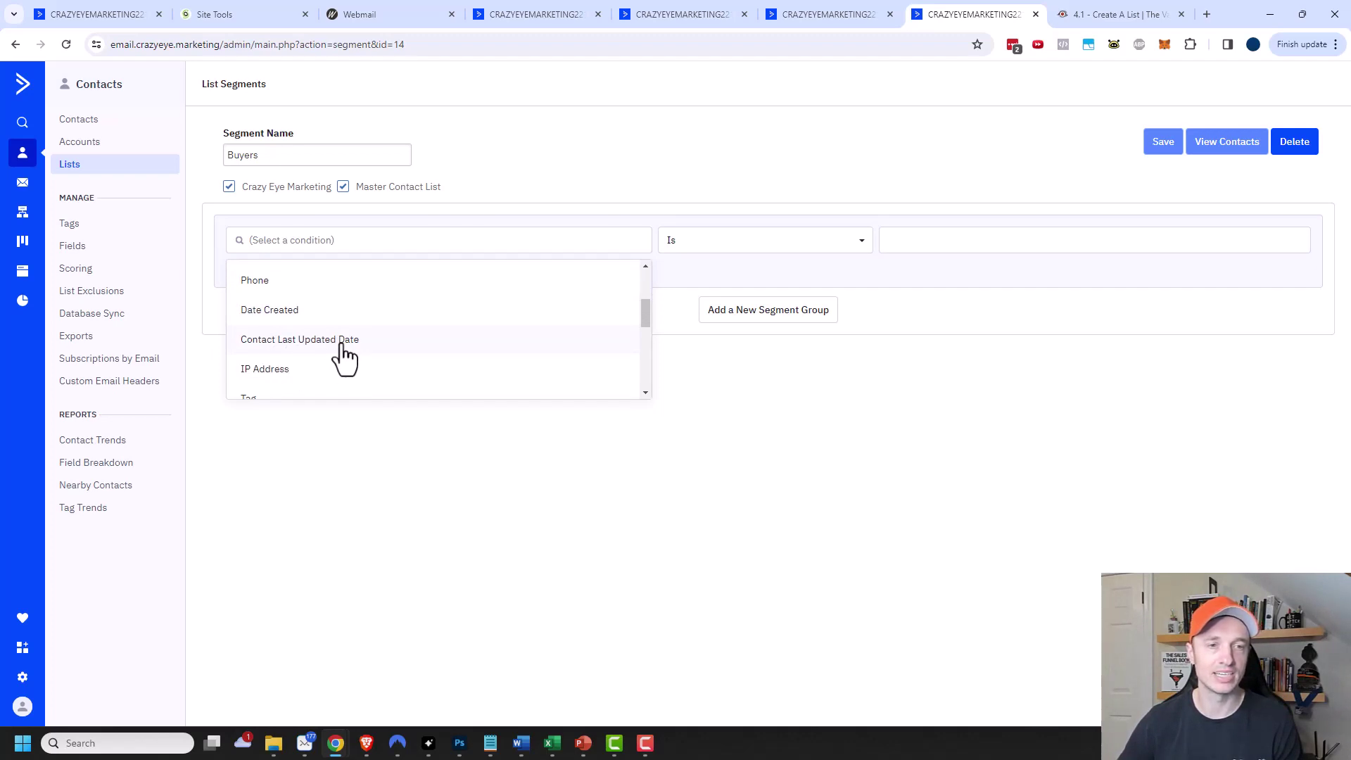
pyautogui.scroll(-2, 302, 338)
pyautogui.scroll(1, 296, 289)
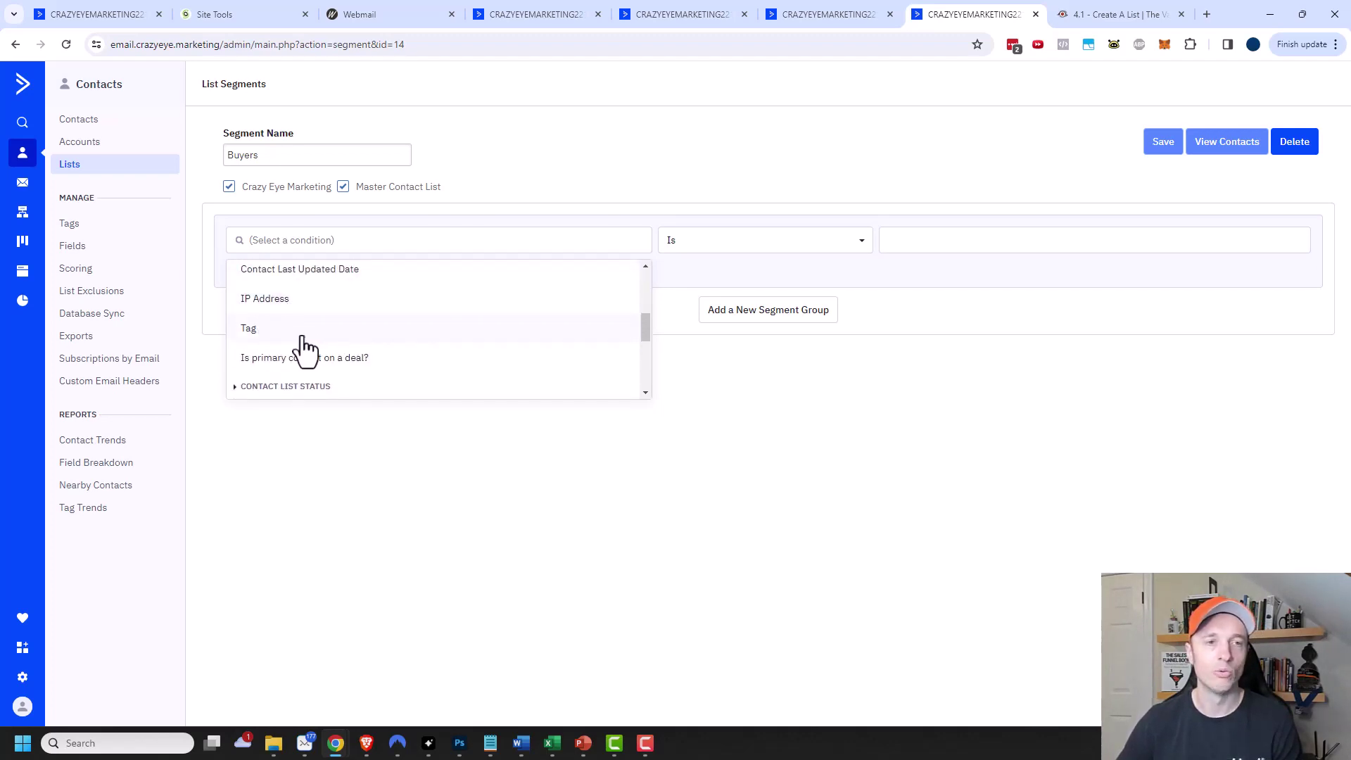
pyautogui.scroll(-1, 316, 303)
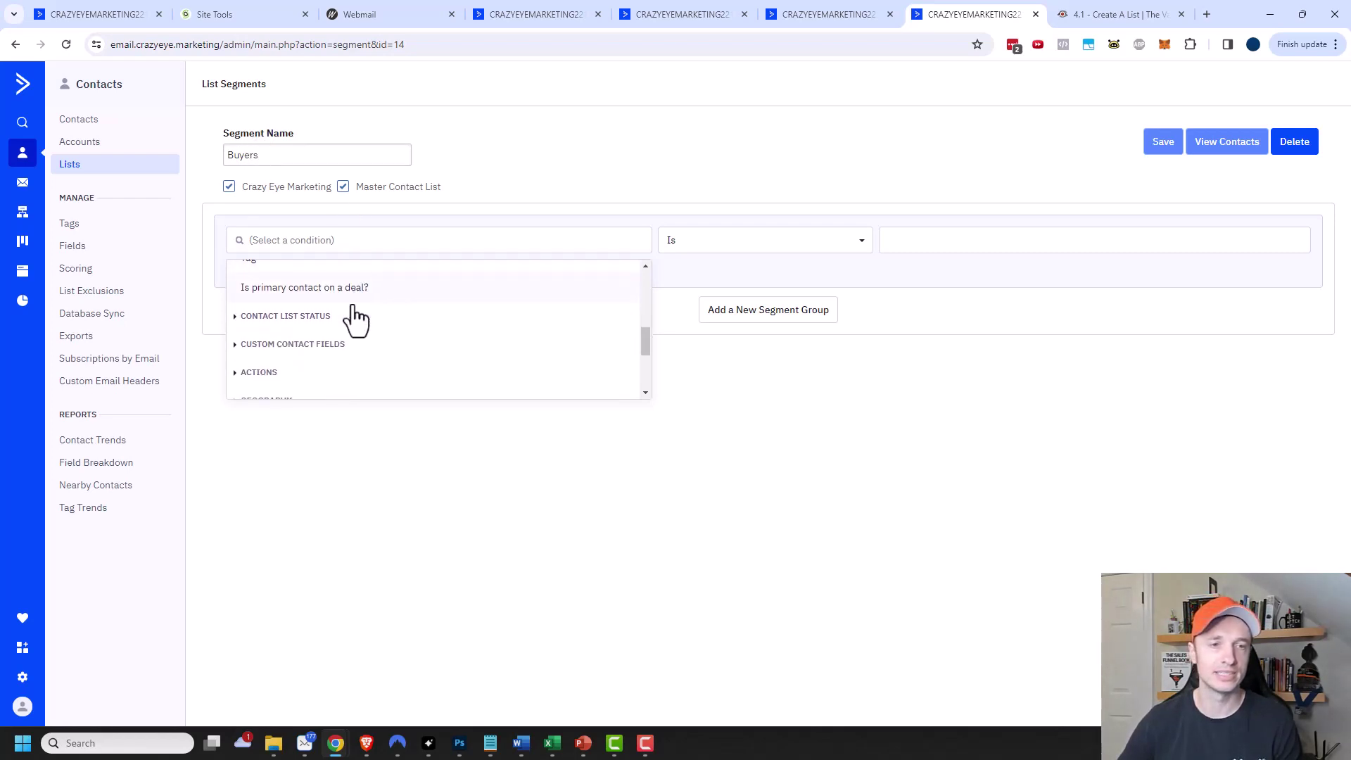
# Step: Expand Contact List Status and scroll through its conditions
pyautogui.click(288, 320)
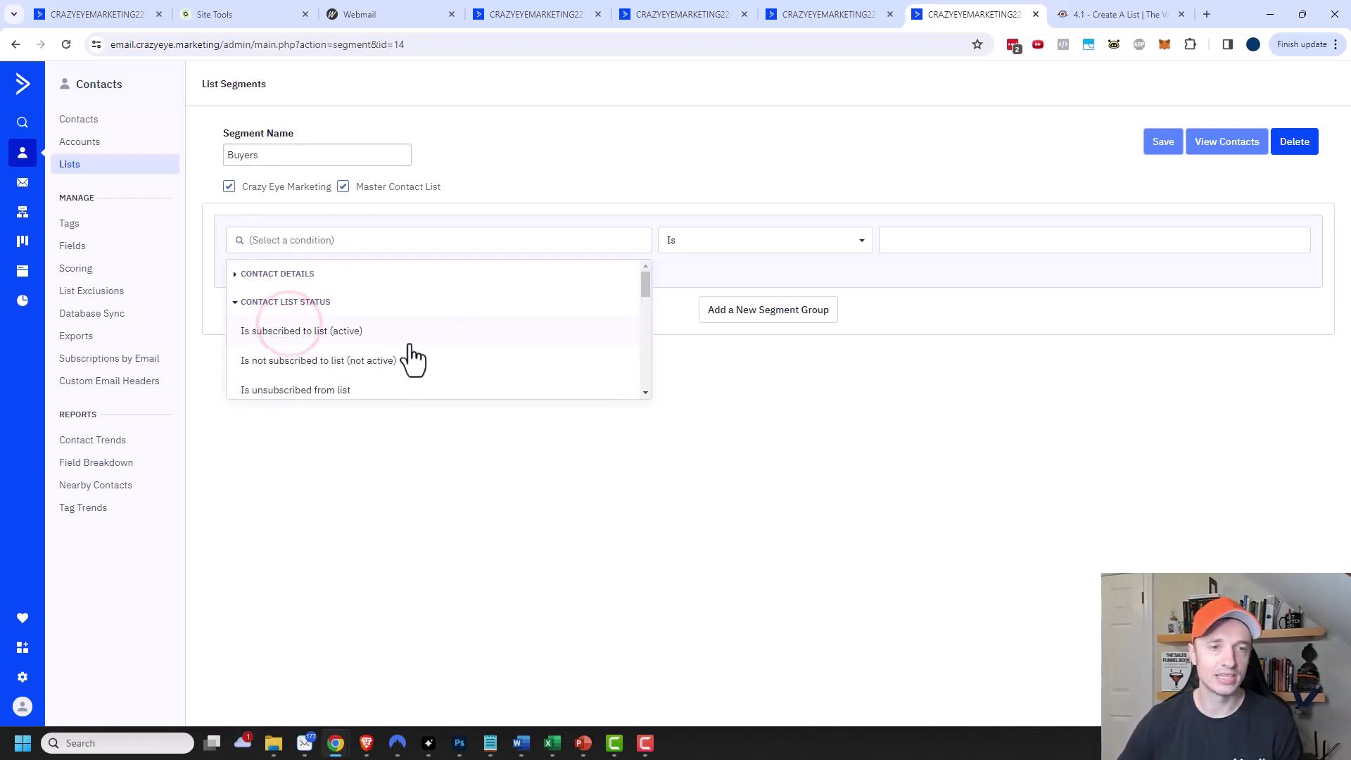
pyautogui.scroll(-1, 332, 345)
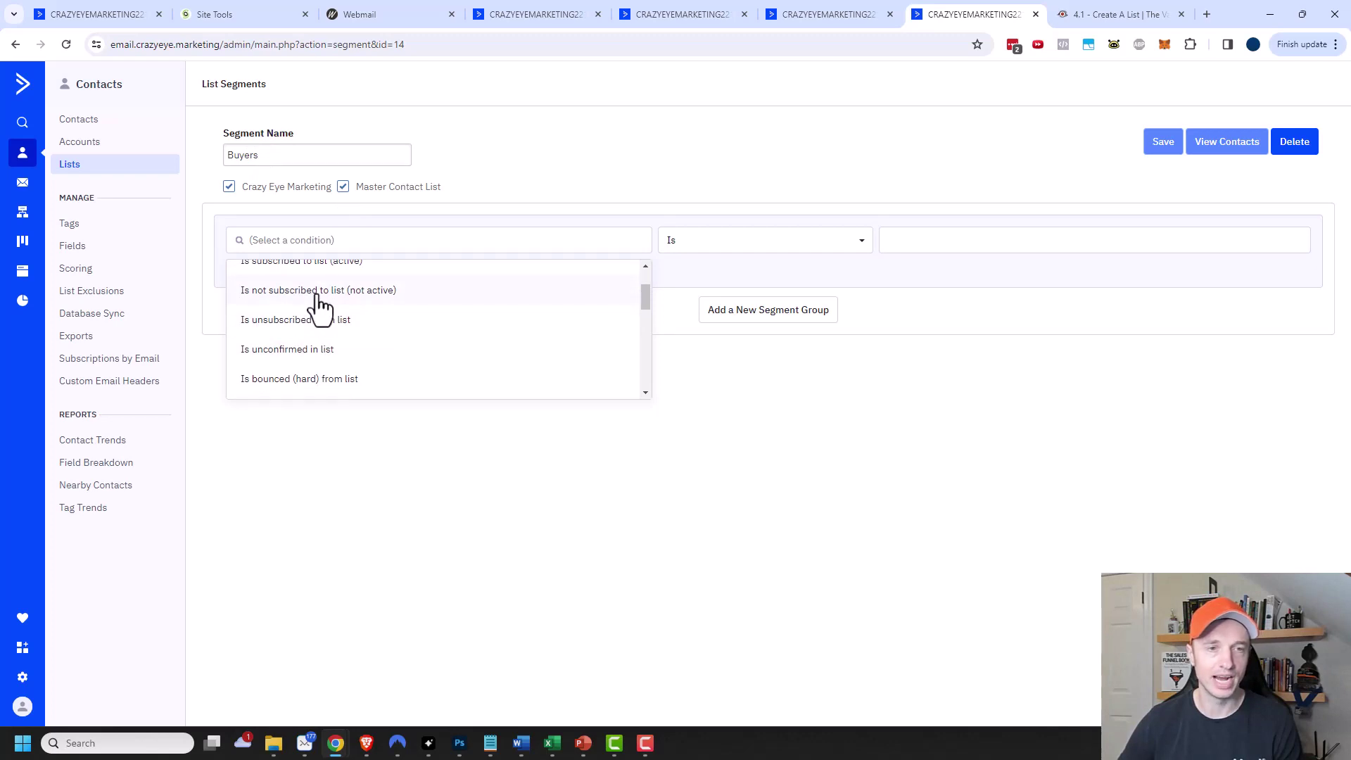
pyautogui.scroll(-2, 295, 344)
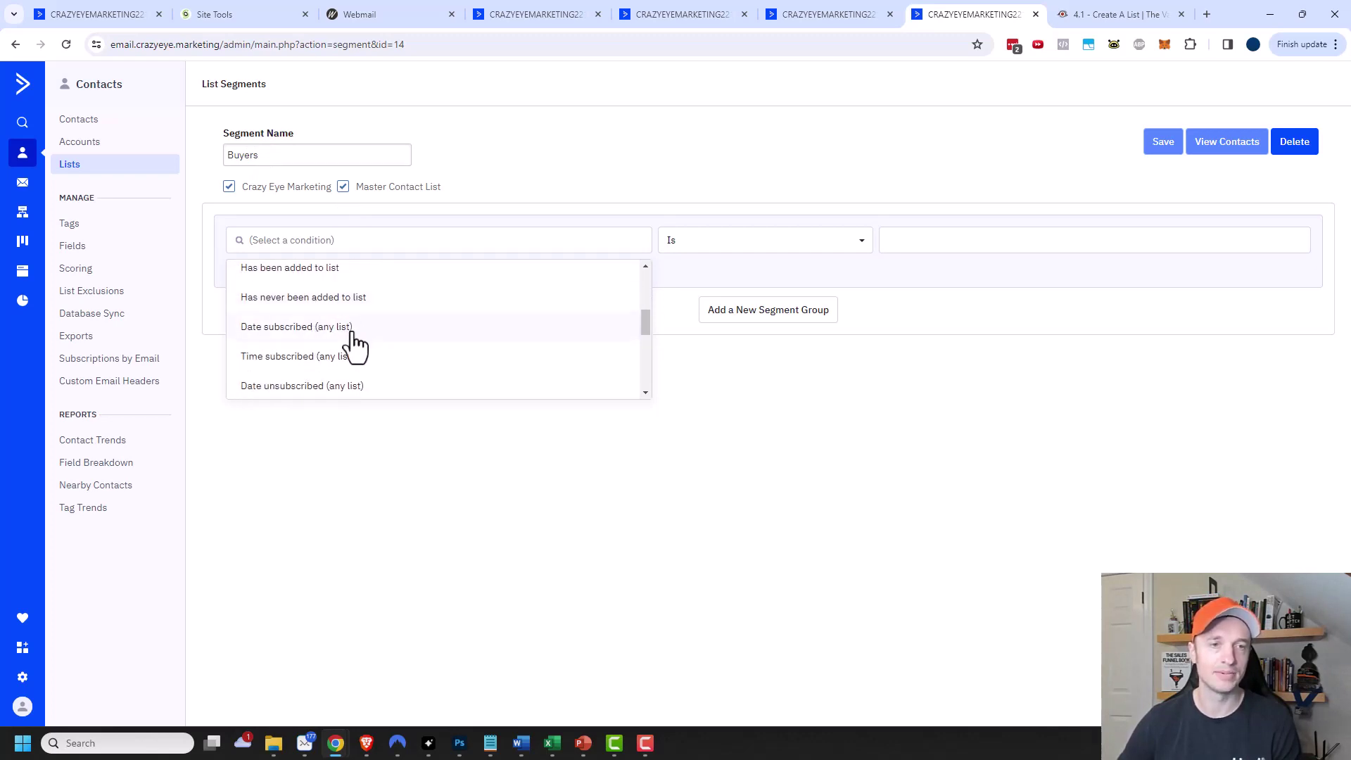
pyautogui.scroll(-1, 376, 324)
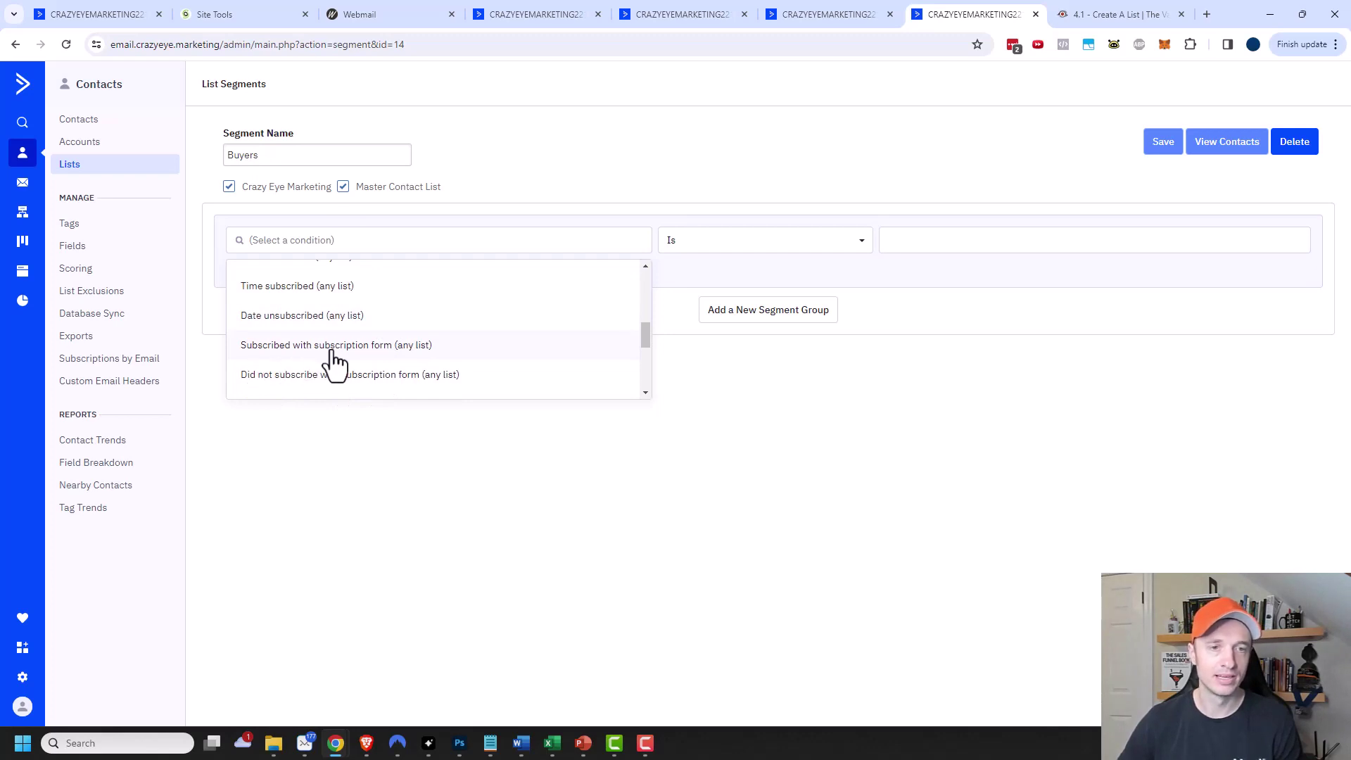
pyautogui.scroll(-1, 437, 353)
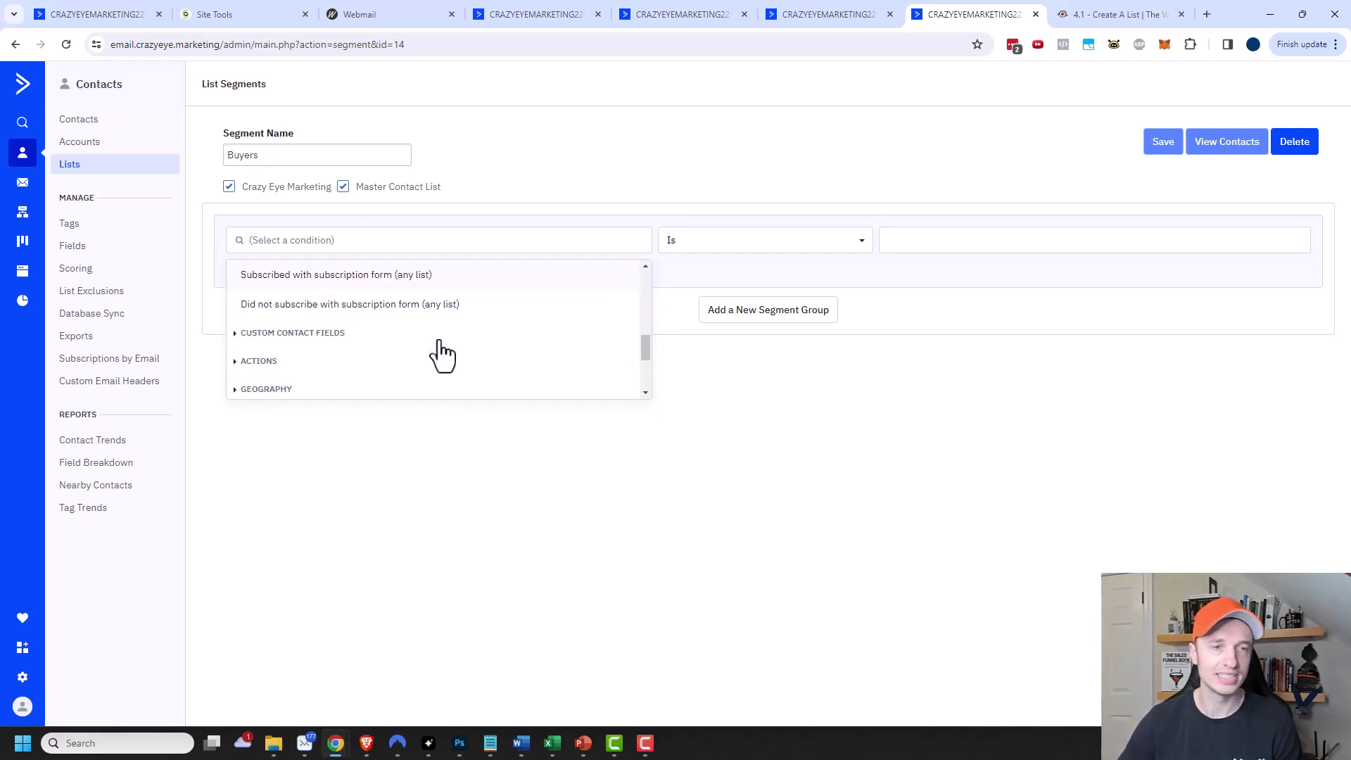
# Step: Browse the Custom Contact Fields and action-based condition categories
pyautogui.click(342, 337)
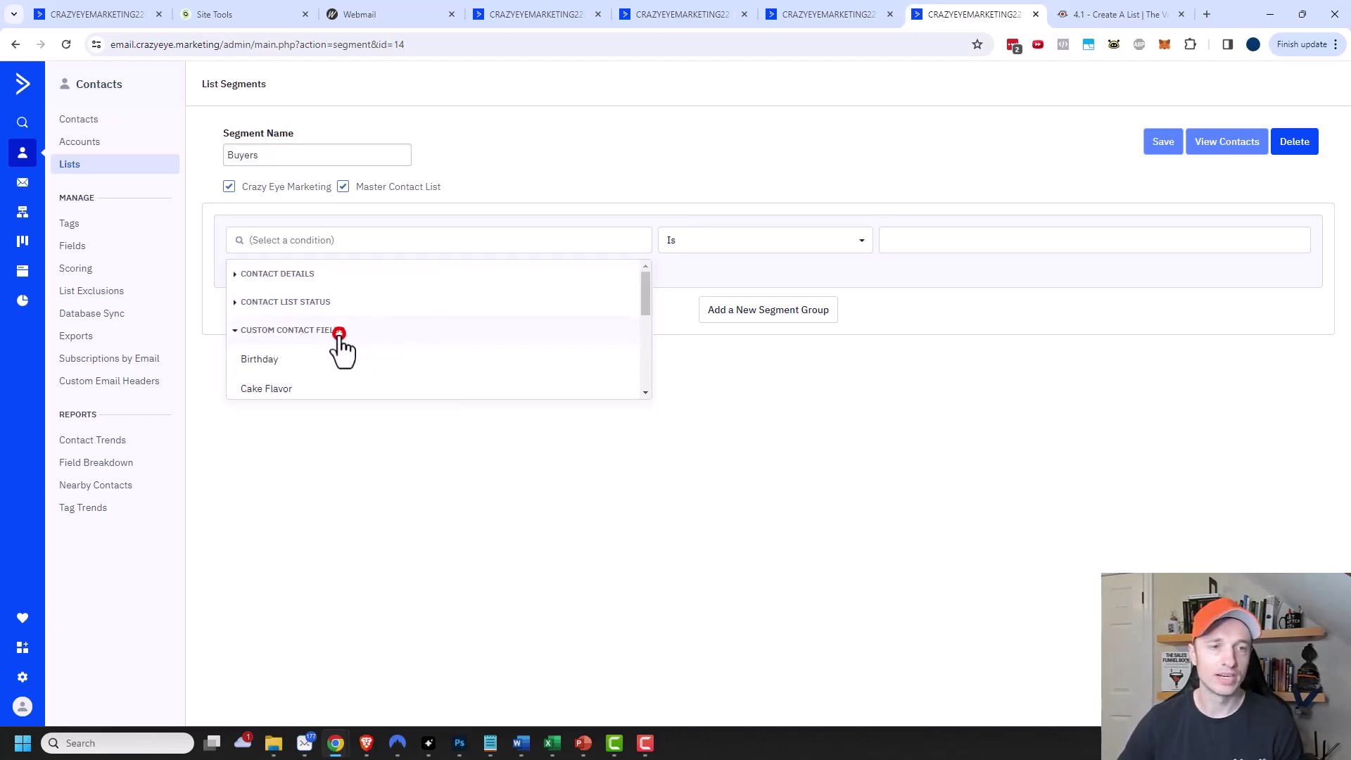
pyautogui.scroll(-1, 320, 324)
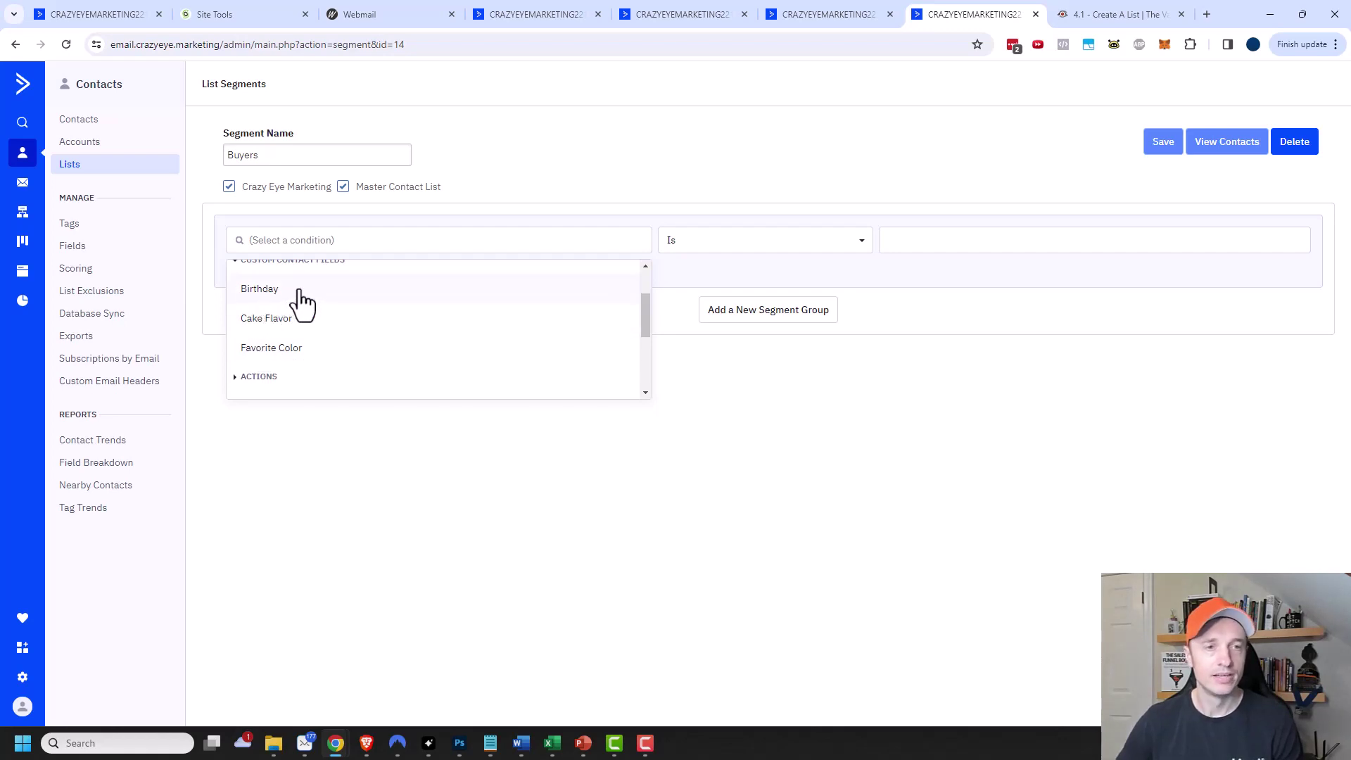
pyautogui.scroll(-2, 312, 351)
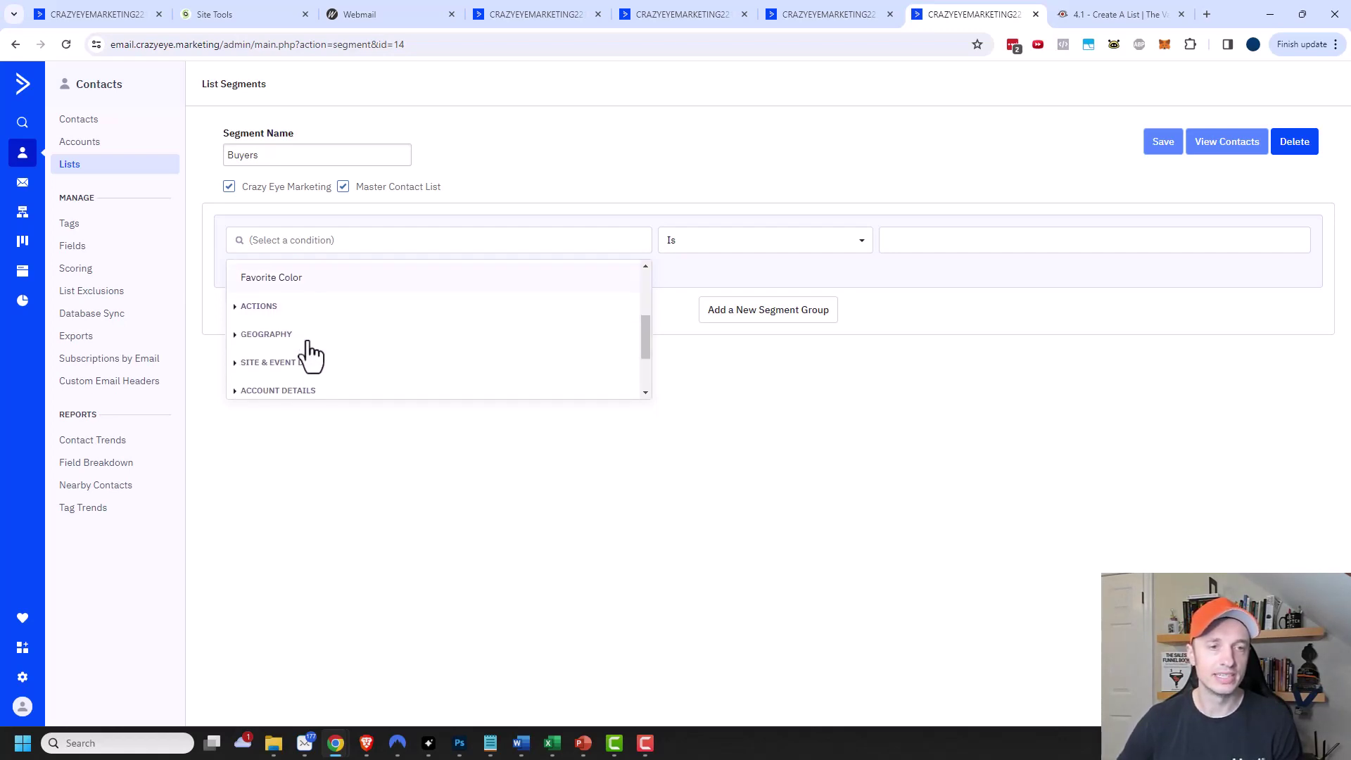
pyautogui.click(234, 307)
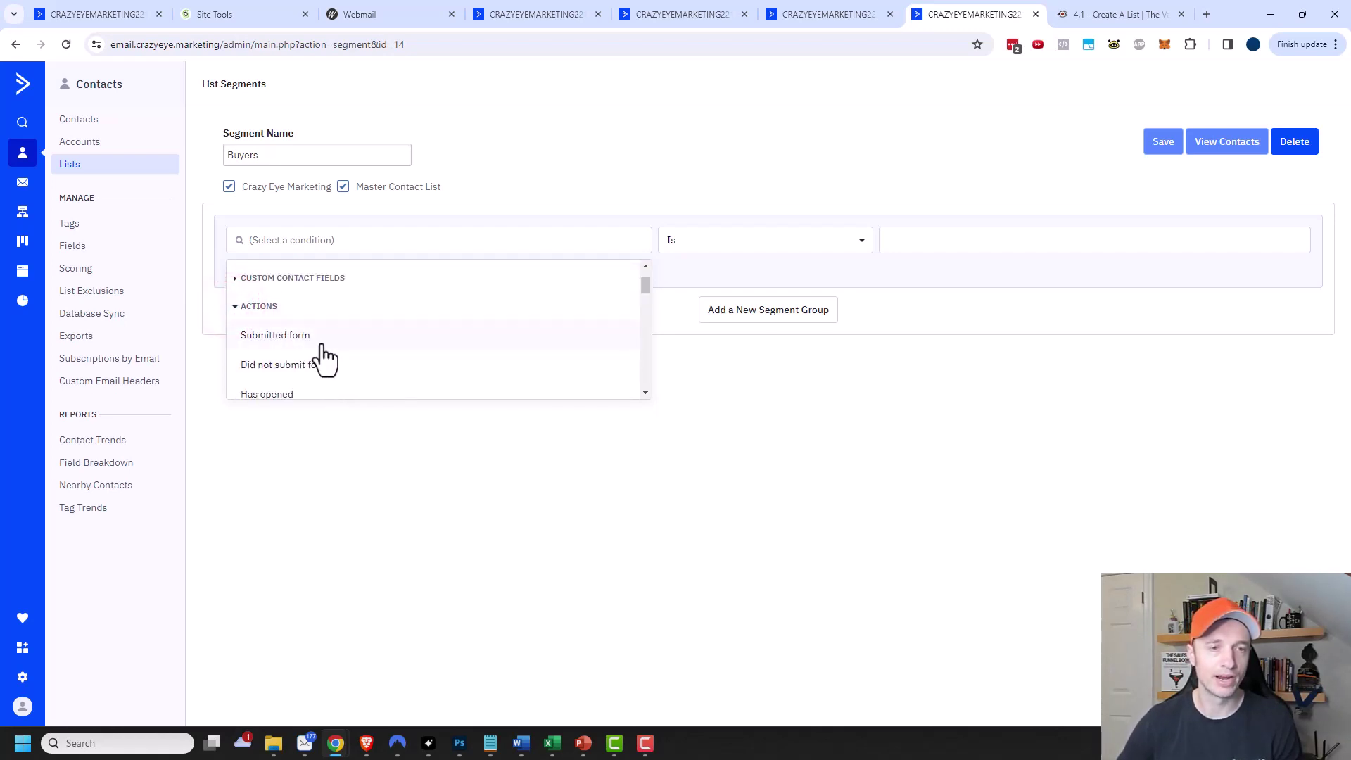
pyautogui.scroll(-2, 287, 359)
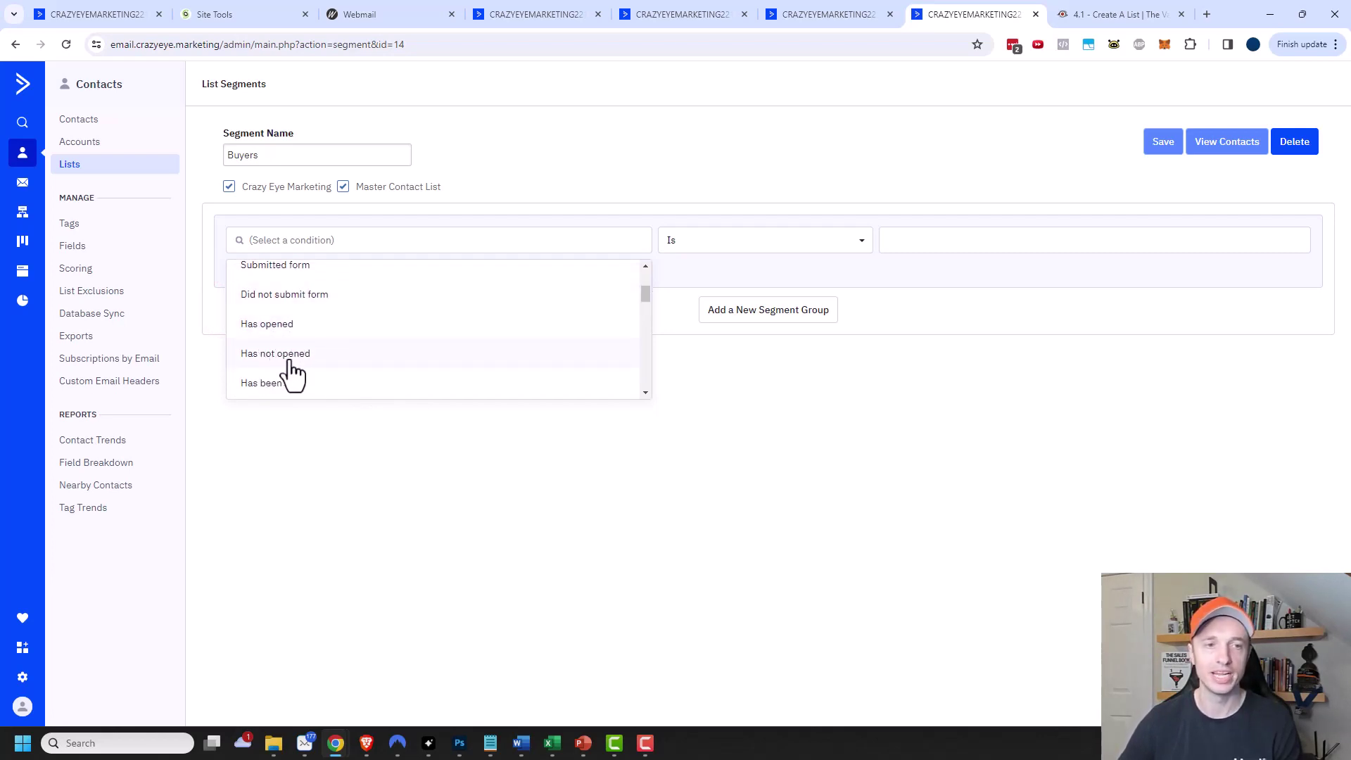
pyautogui.scroll(-2, 272, 325)
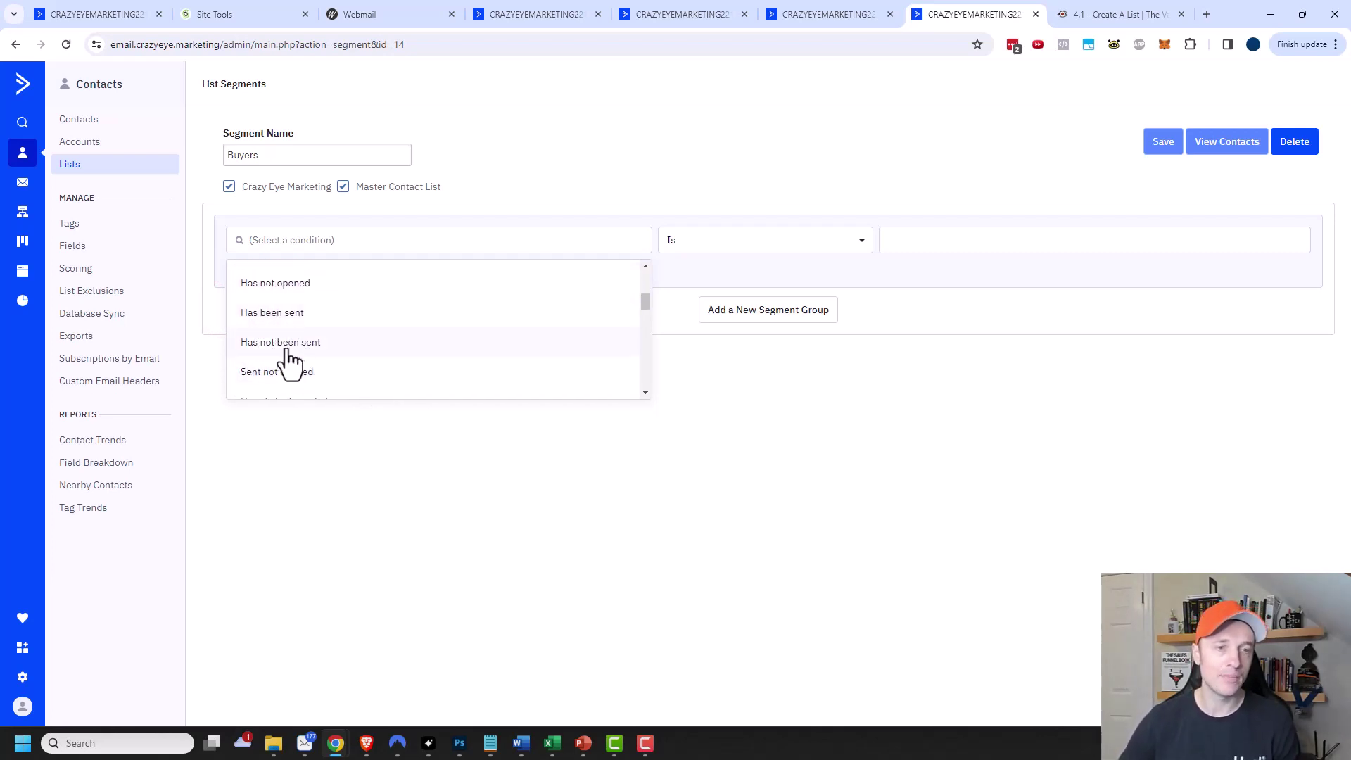
pyautogui.scroll(-2, 280, 342)
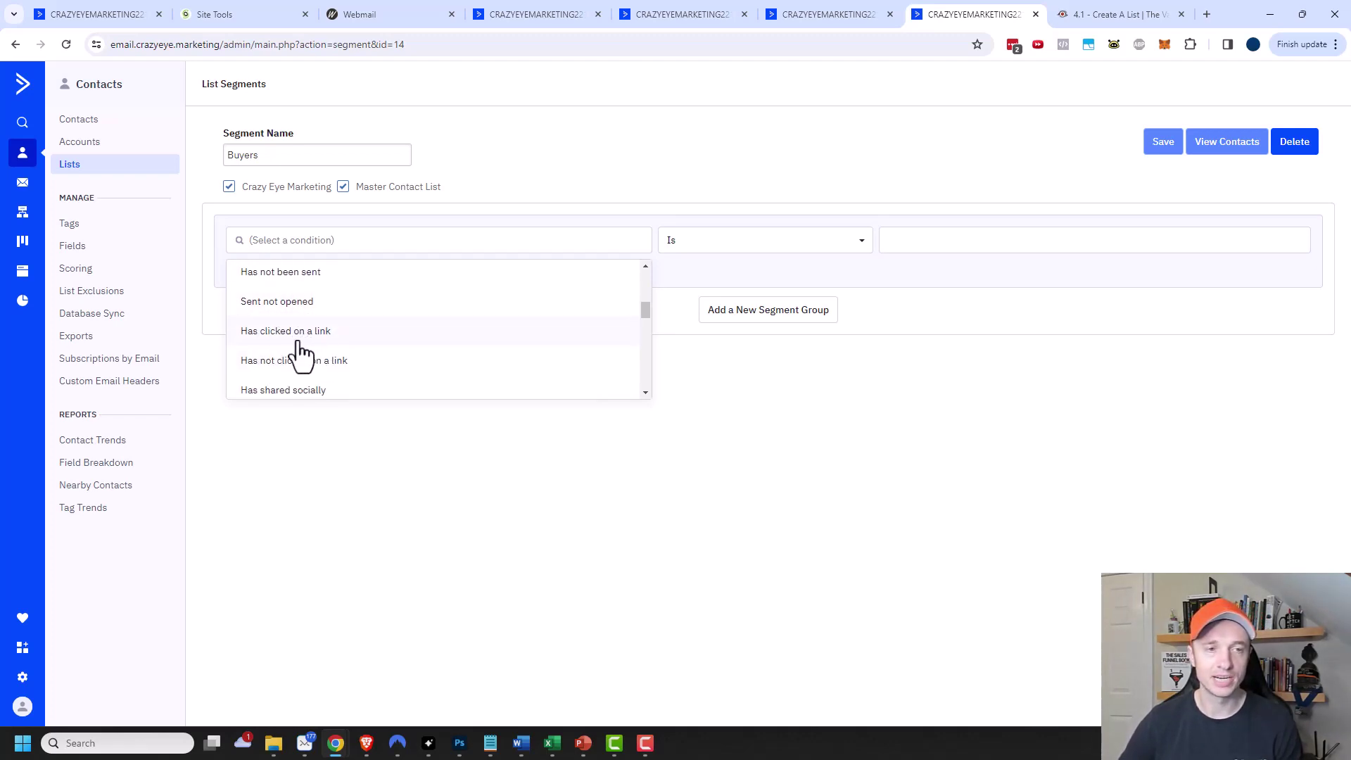
pyautogui.scroll(-2, 360, 355)
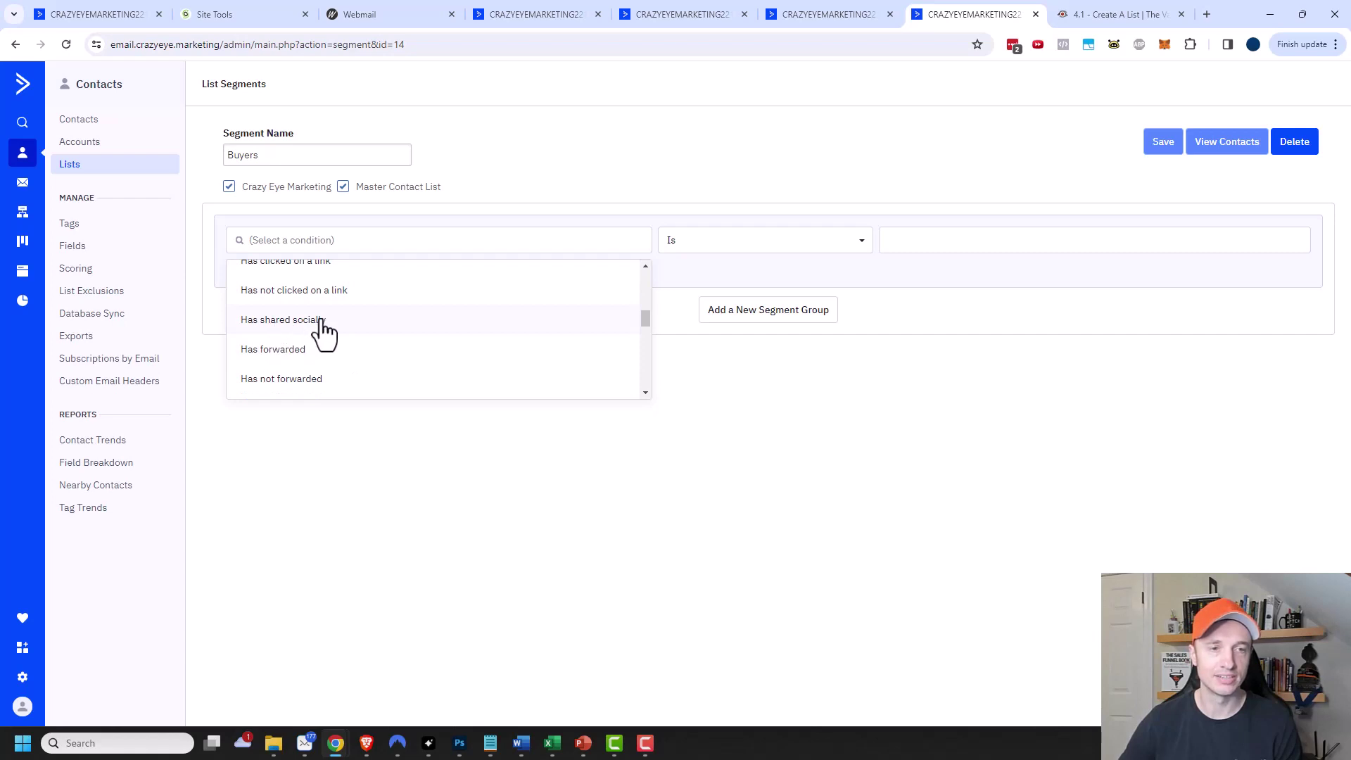
pyautogui.scroll(-2, 330, 337)
pyautogui.scroll(-4, 285, 338)
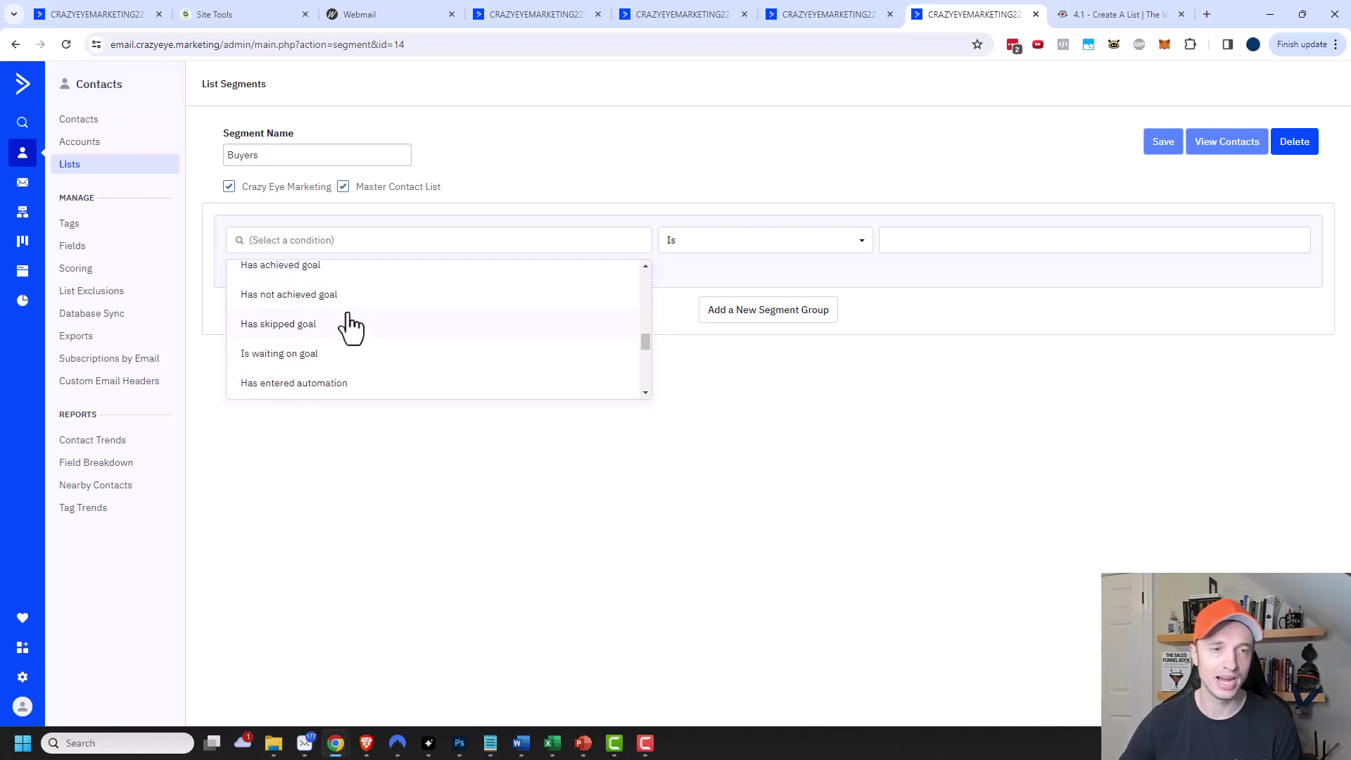
pyautogui.scroll(-2, 309, 339)
pyautogui.scroll(-2, 317, 354)
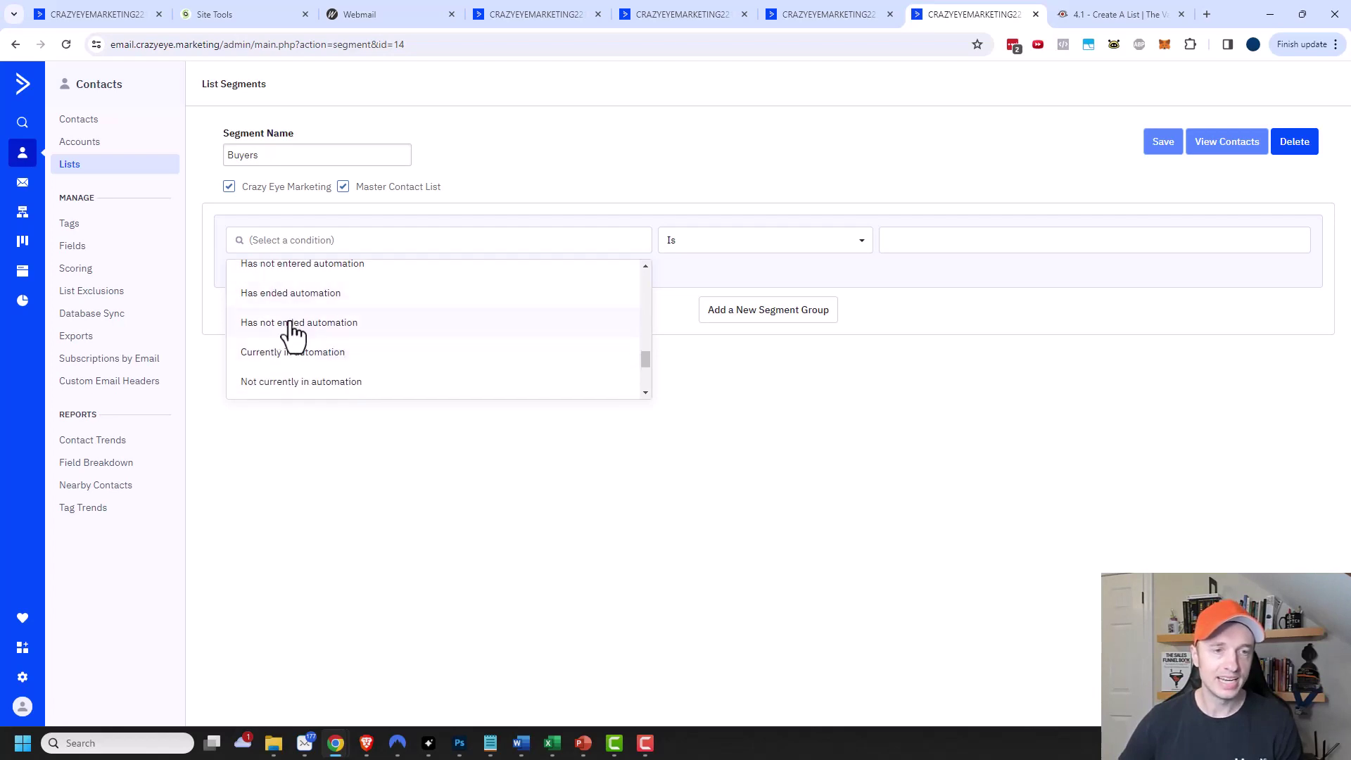
pyautogui.scroll(-2, 323, 336)
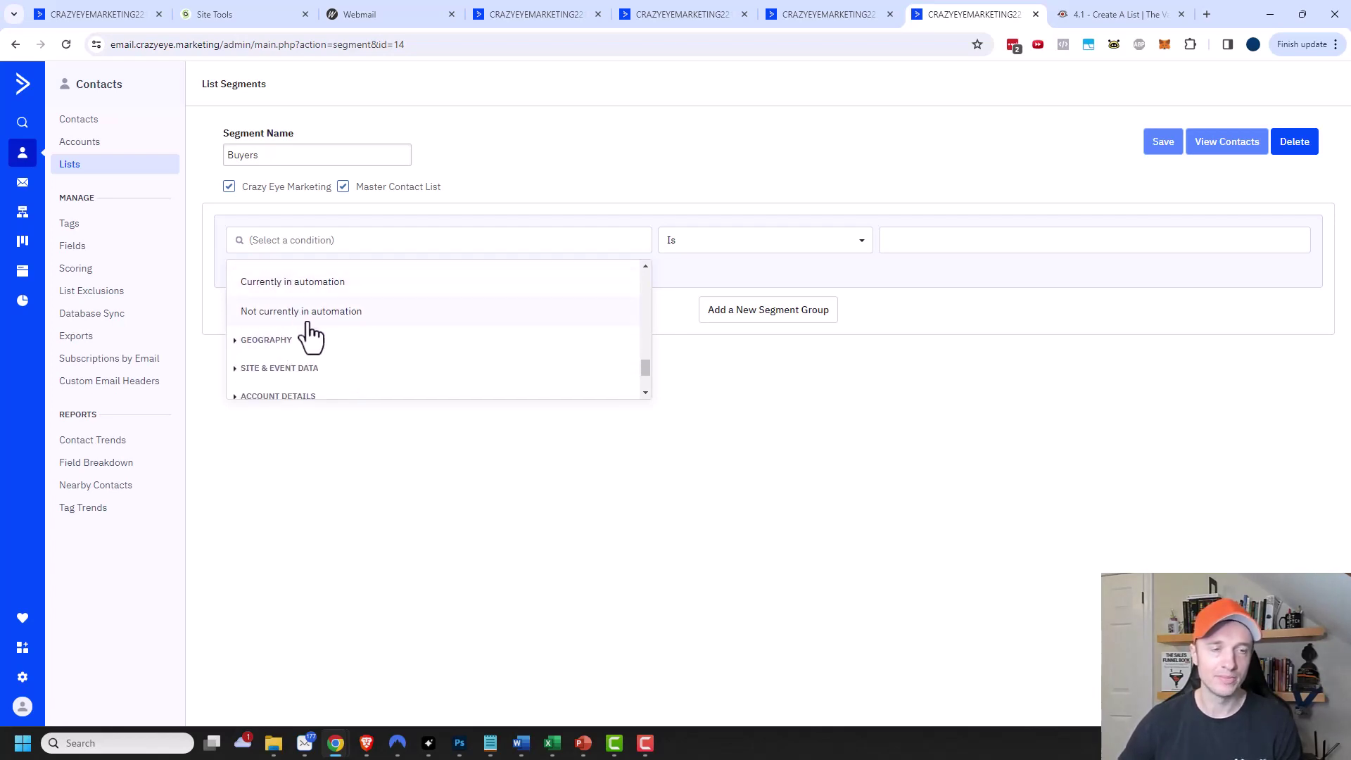
# Step: Browse the Geography, Site & Event Data and Account Details conditions
pyautogui.click(262, 341)
pyautogui.scroll(-2, 281, 330)
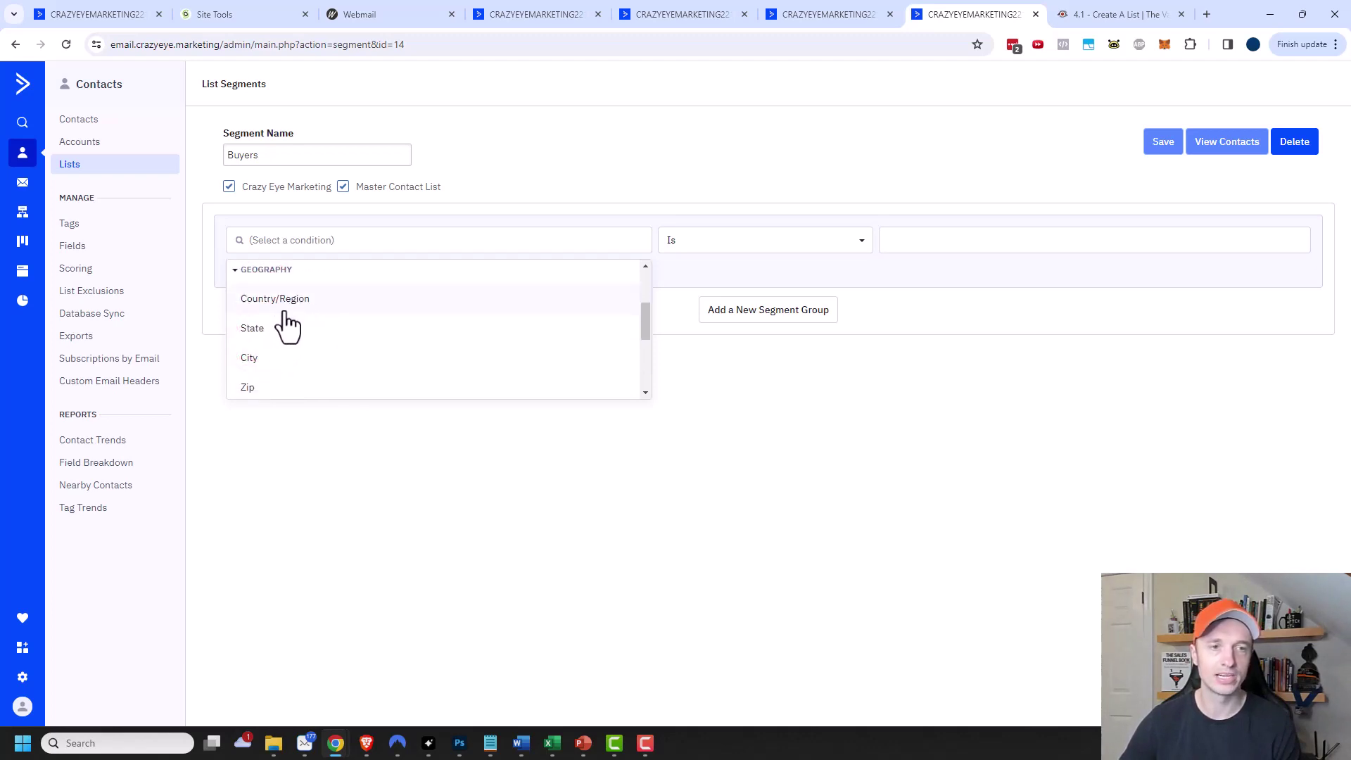
pyautogui.scroll(-2, 285, 344)
pyautogui.scroll(-2, 310, 366)
pyautogui.click(292, 308)
pyautogui.scroll(-2, 394, 324)
pyautogui.scroll(-2, 324, 327)
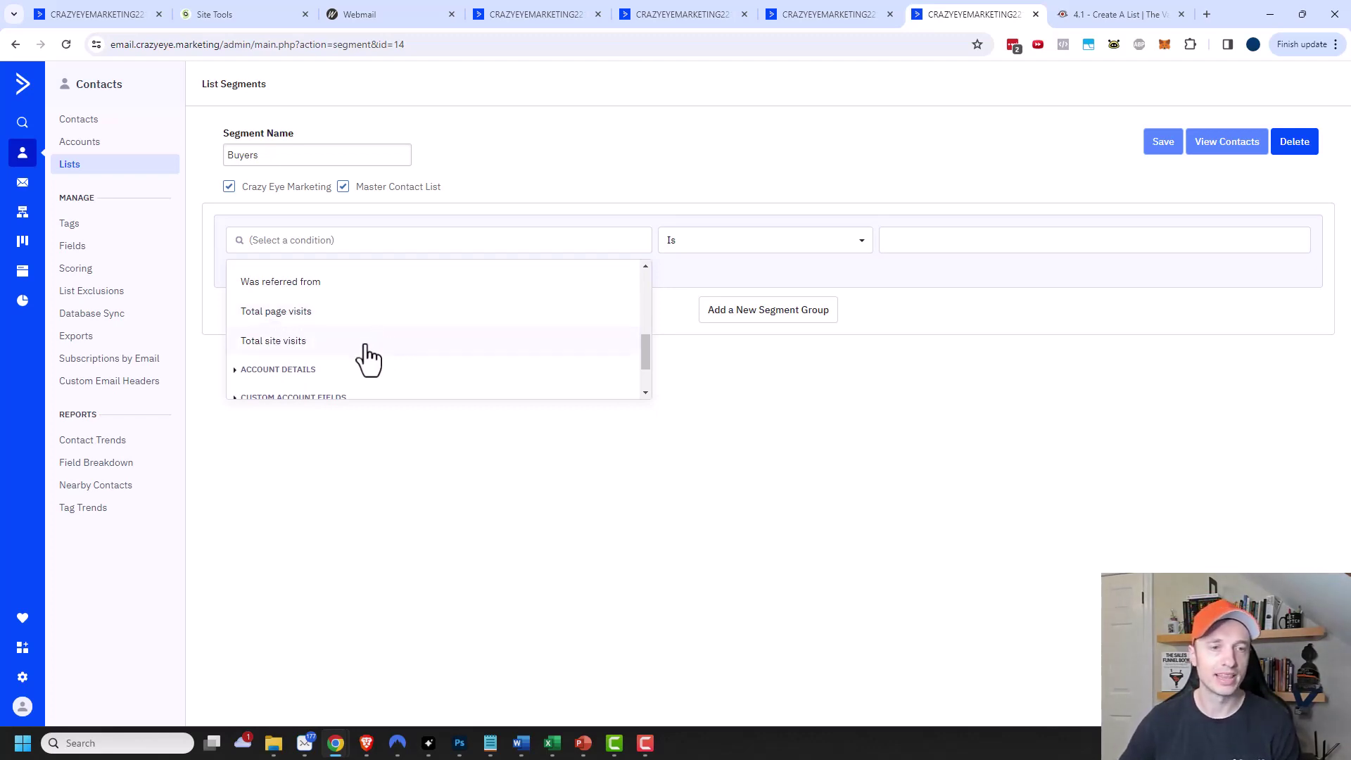
pyautogui.scroll(-1, 302, 327)
pyautogui.click(296, 300)
pyautogui.scroll(-3, 323, 313)
pyautogui.scroll(-5, 271, 341)
# Step: Browse Custom Account Fields, Deal Details and Custom Deal Fields conditions
pyautogui.click(316, 329)
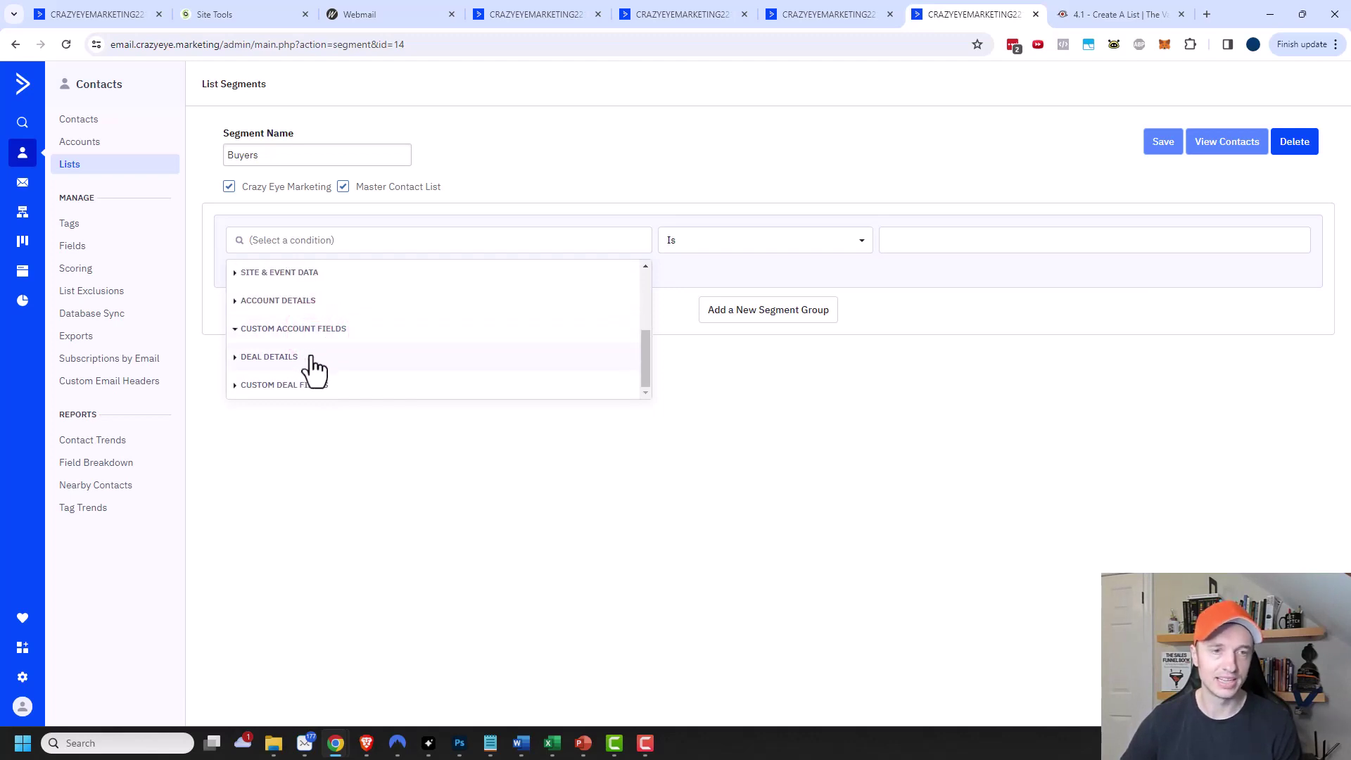
pyautogui.click(266, 360)
pyautogui.scroll(-2, 302, 352)
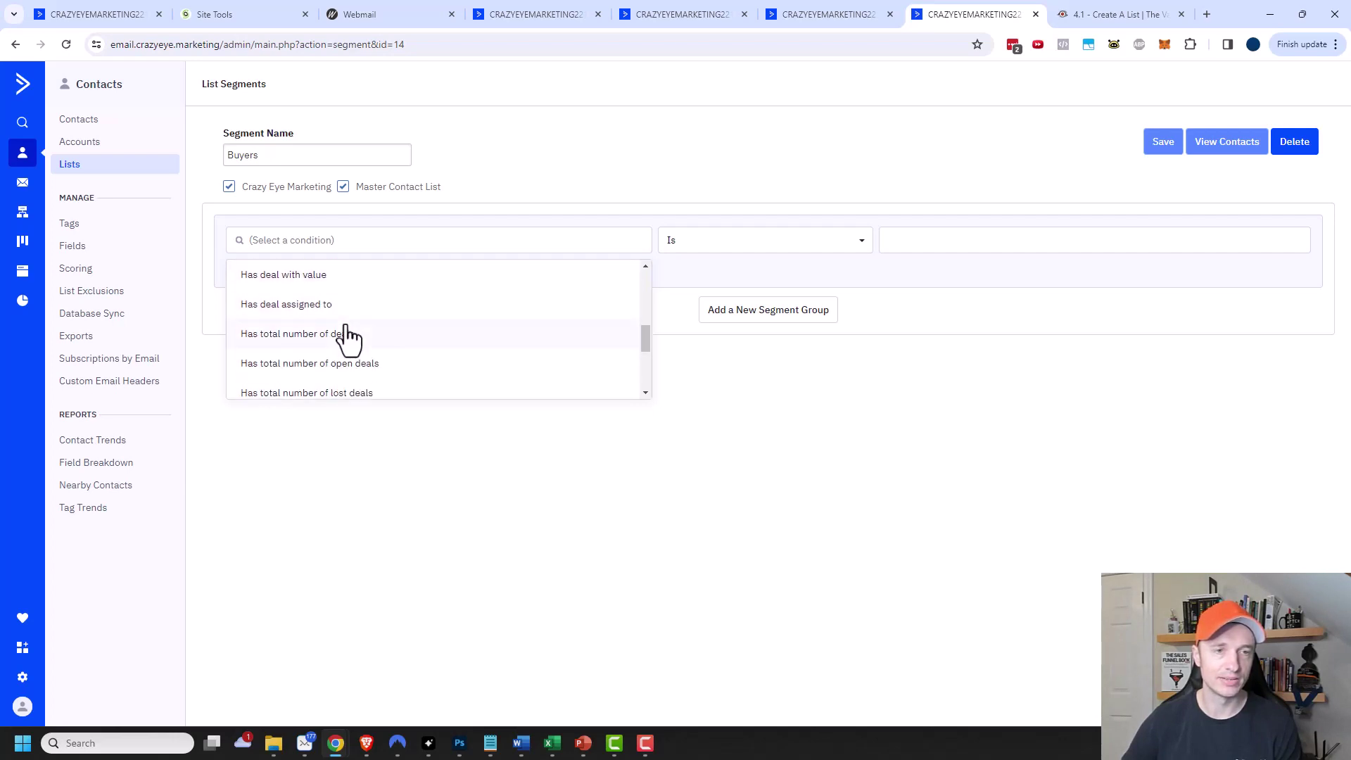
pyautogui.scroll(-2, 313, 281)
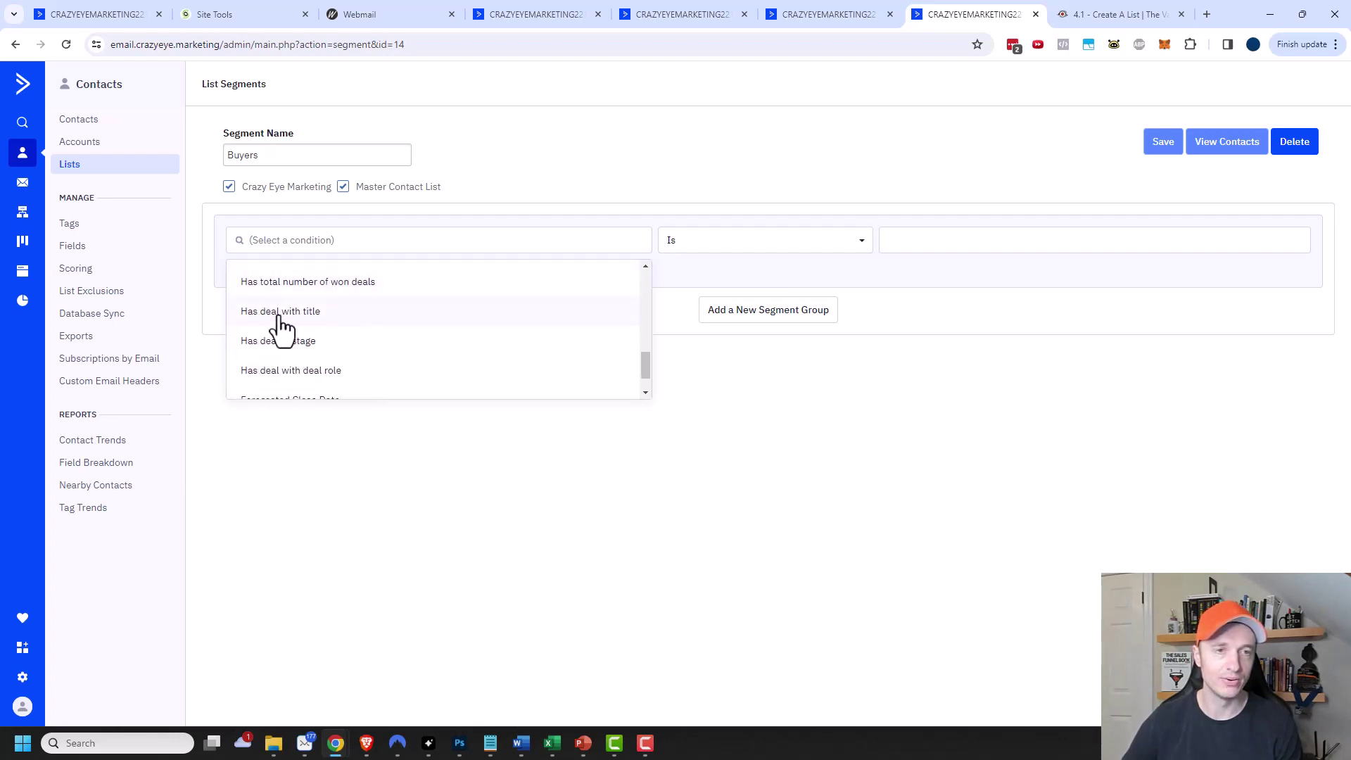
pyautogui.scroll(-1, 296, 352)
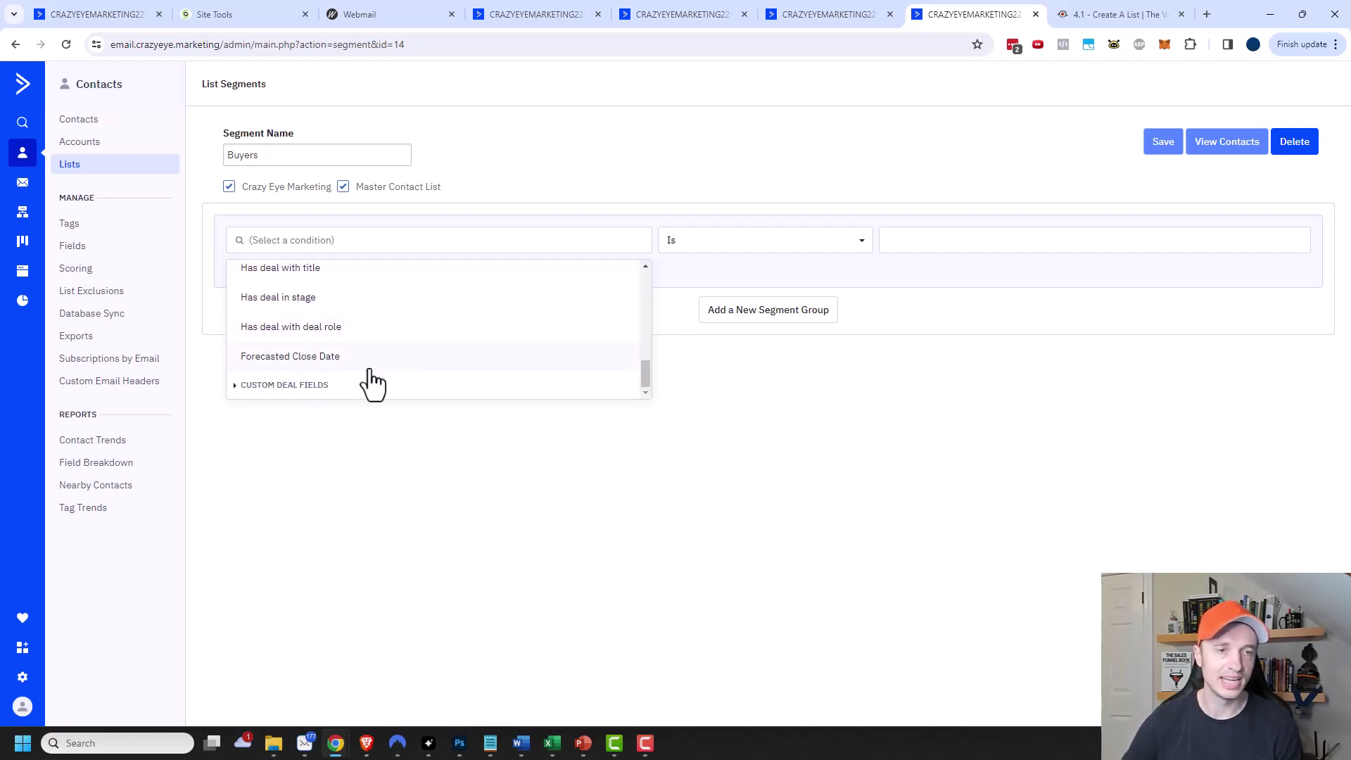
pyautogui.click(290, 386)
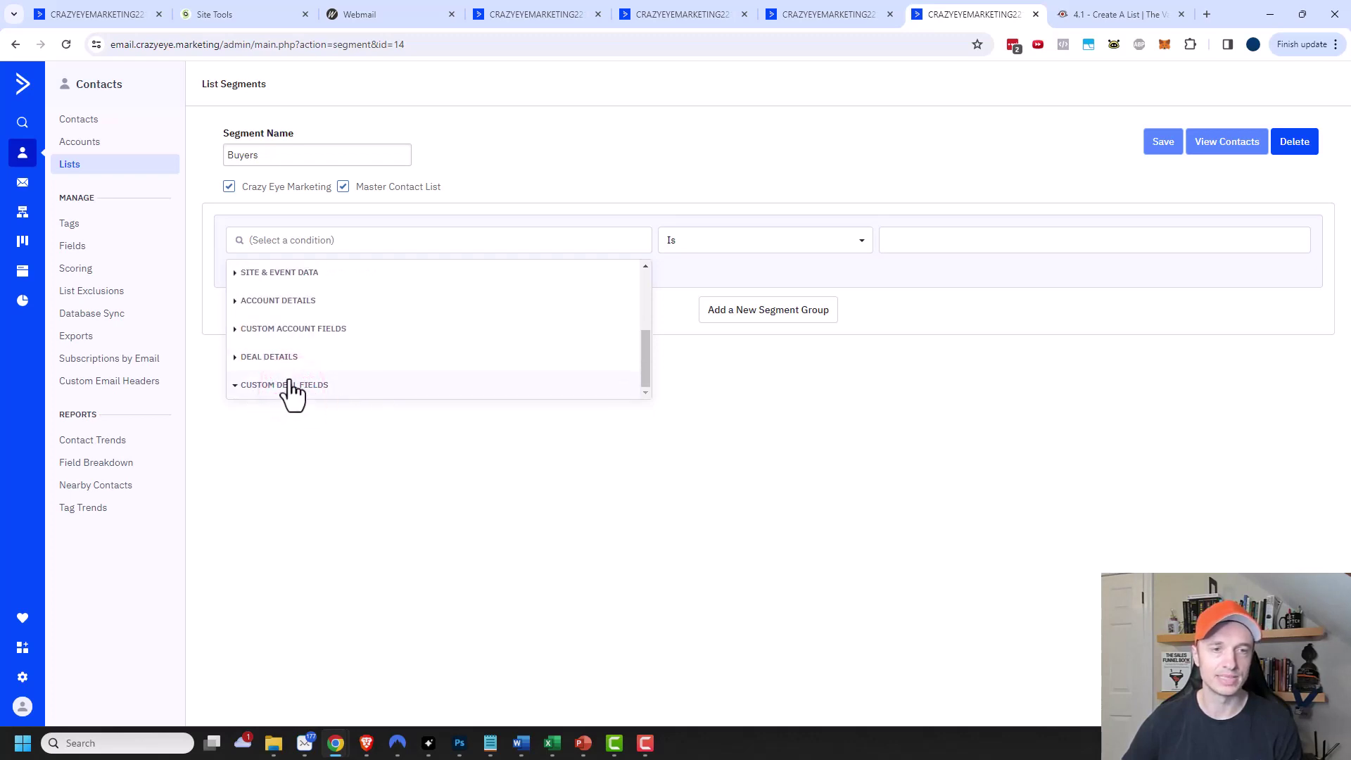
pyautogui.scroll(3, 419, 363)
pyautogui.click(428, 241)
# Step: Set the first condition to Tag Exists with the Buyer tag
pyautogui.write('tag')
pyautogui.click(249, 276)
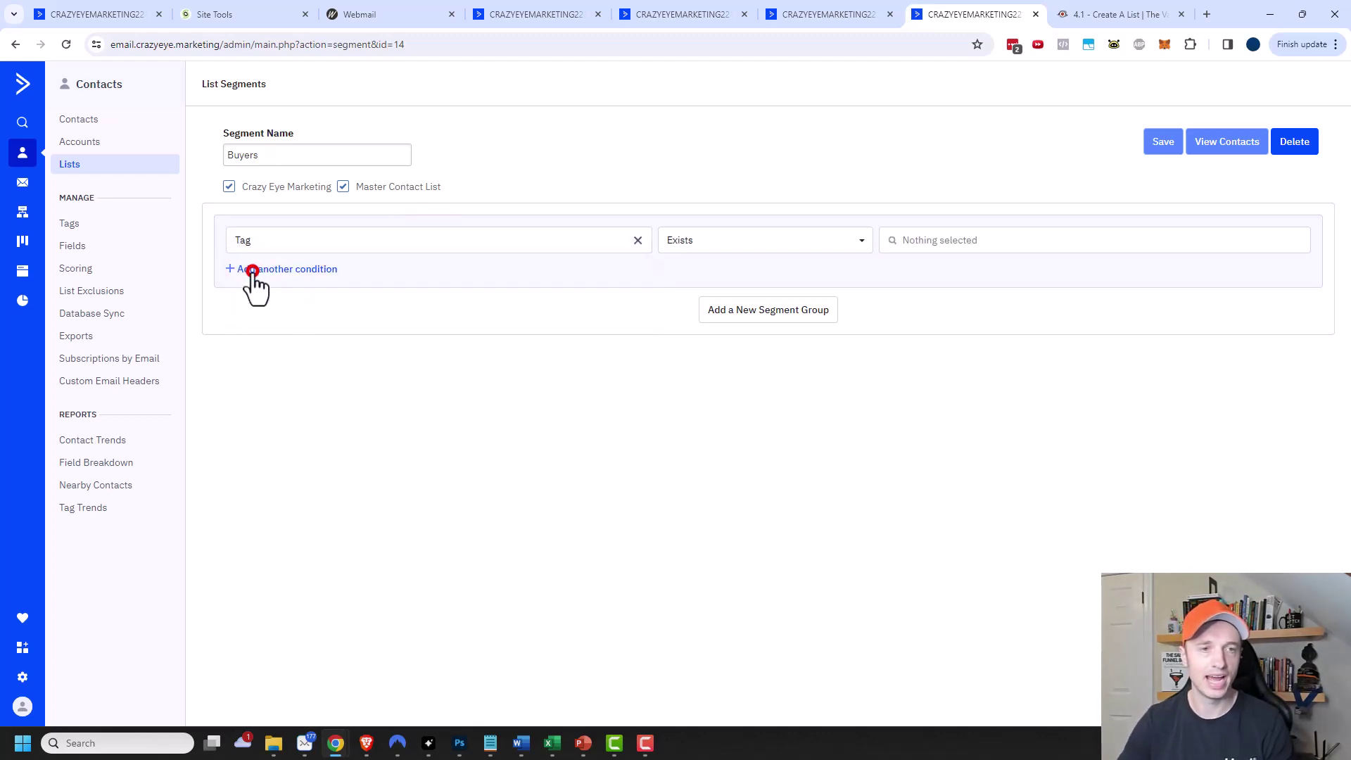
pyautogui.click(724, 264)
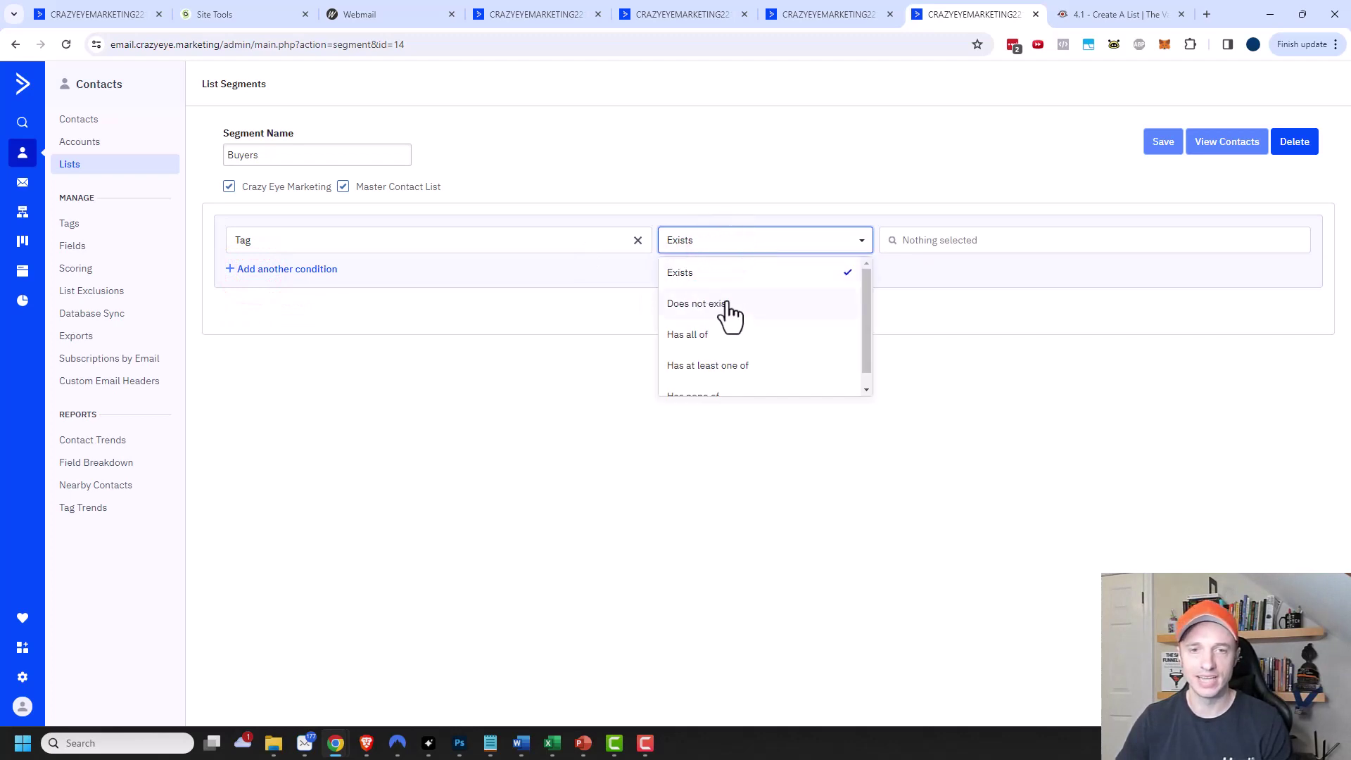
pyautogui.scroll(-1, 750, 379)
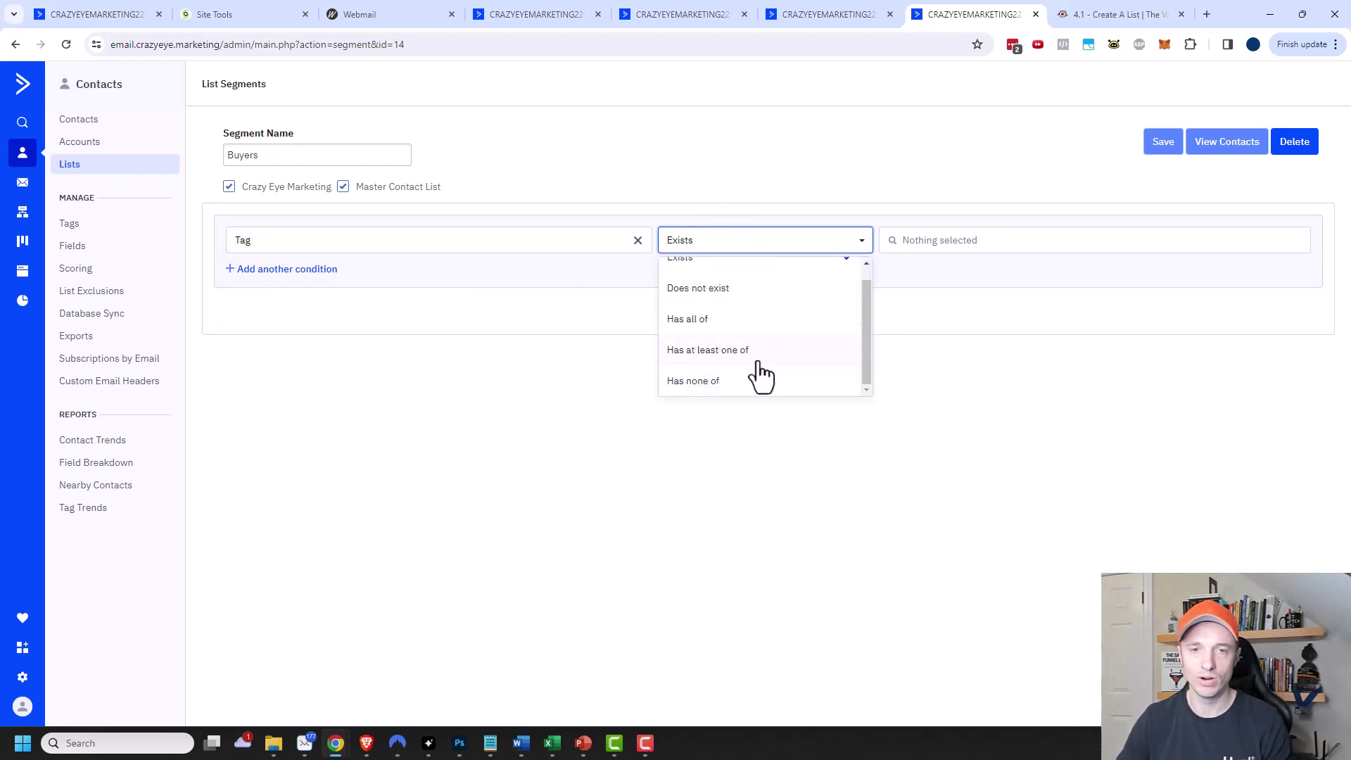
pyautogui.scroll(1, 700, 331)
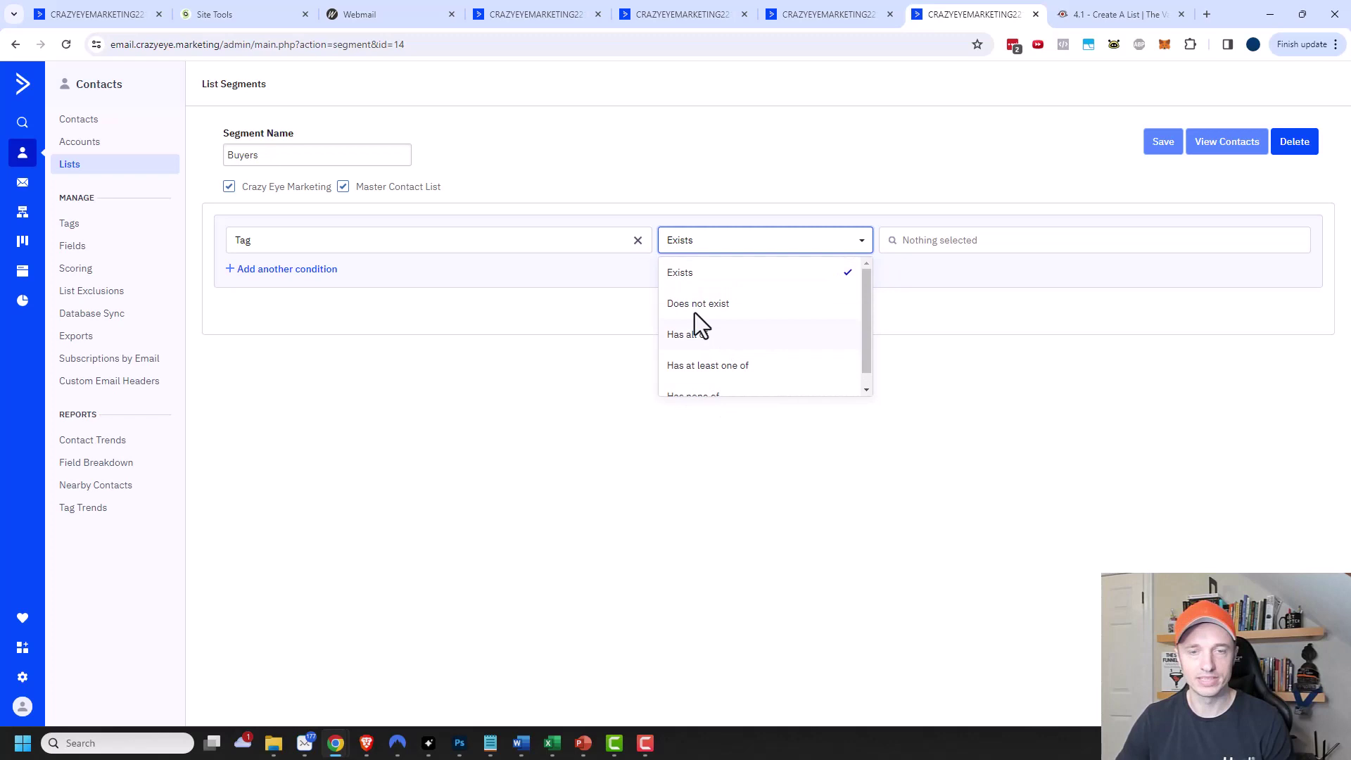
pyautogui.click(696, 275)
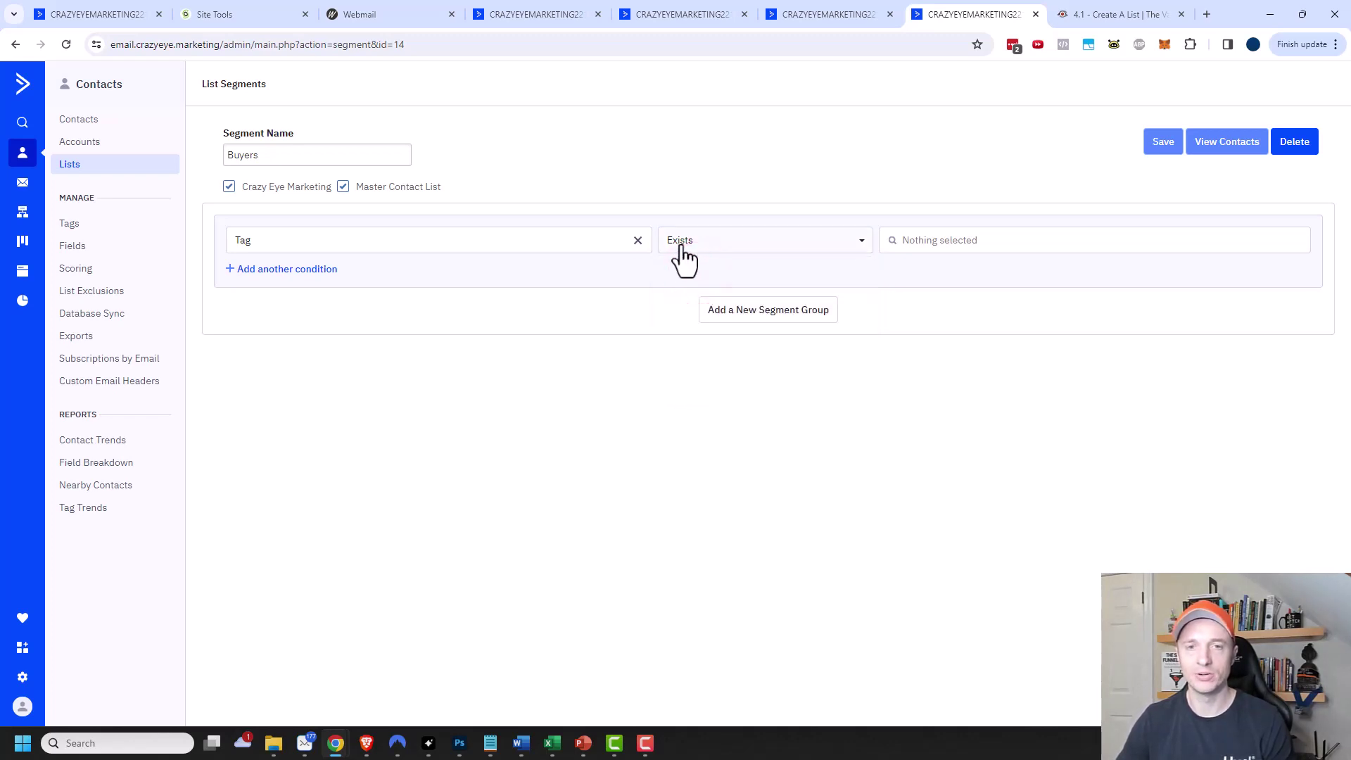
pyautogui.click(1015, 235)
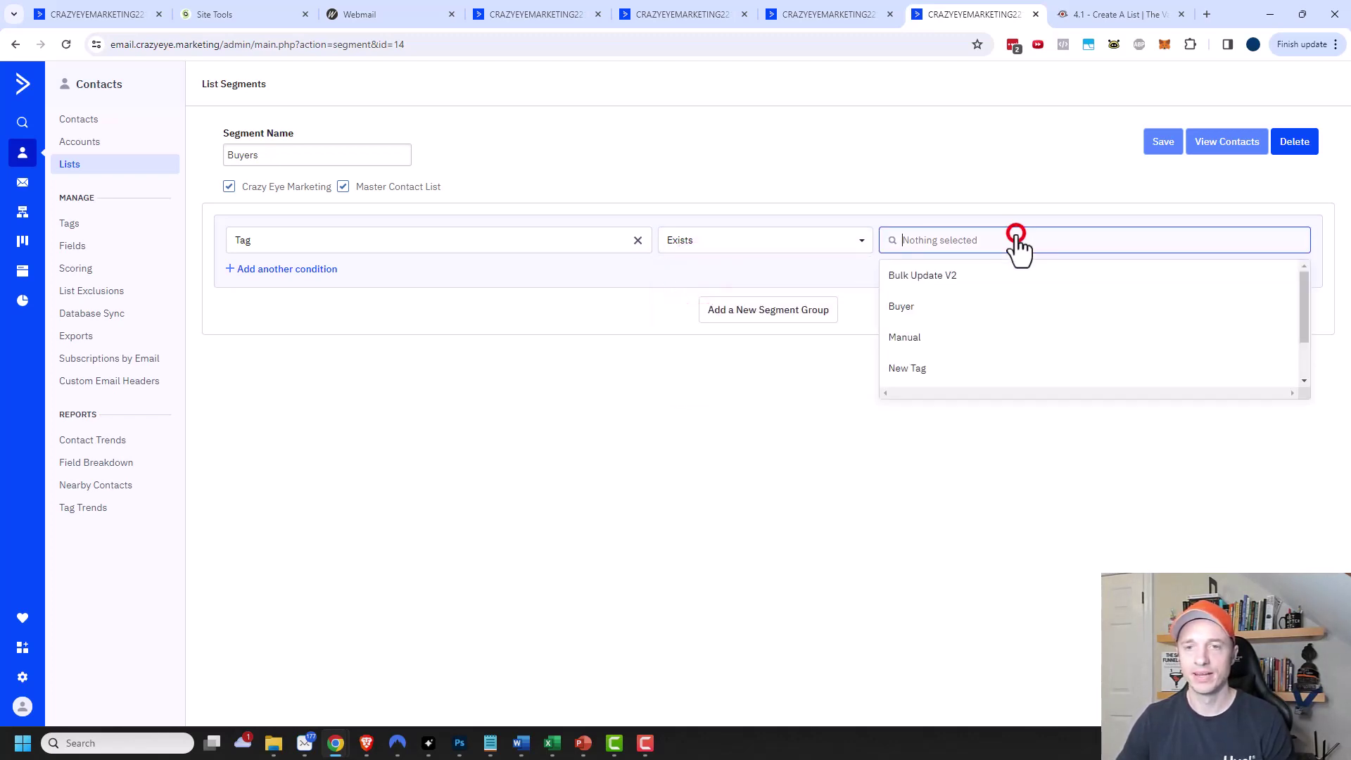
pyautogui.click(900, 306)
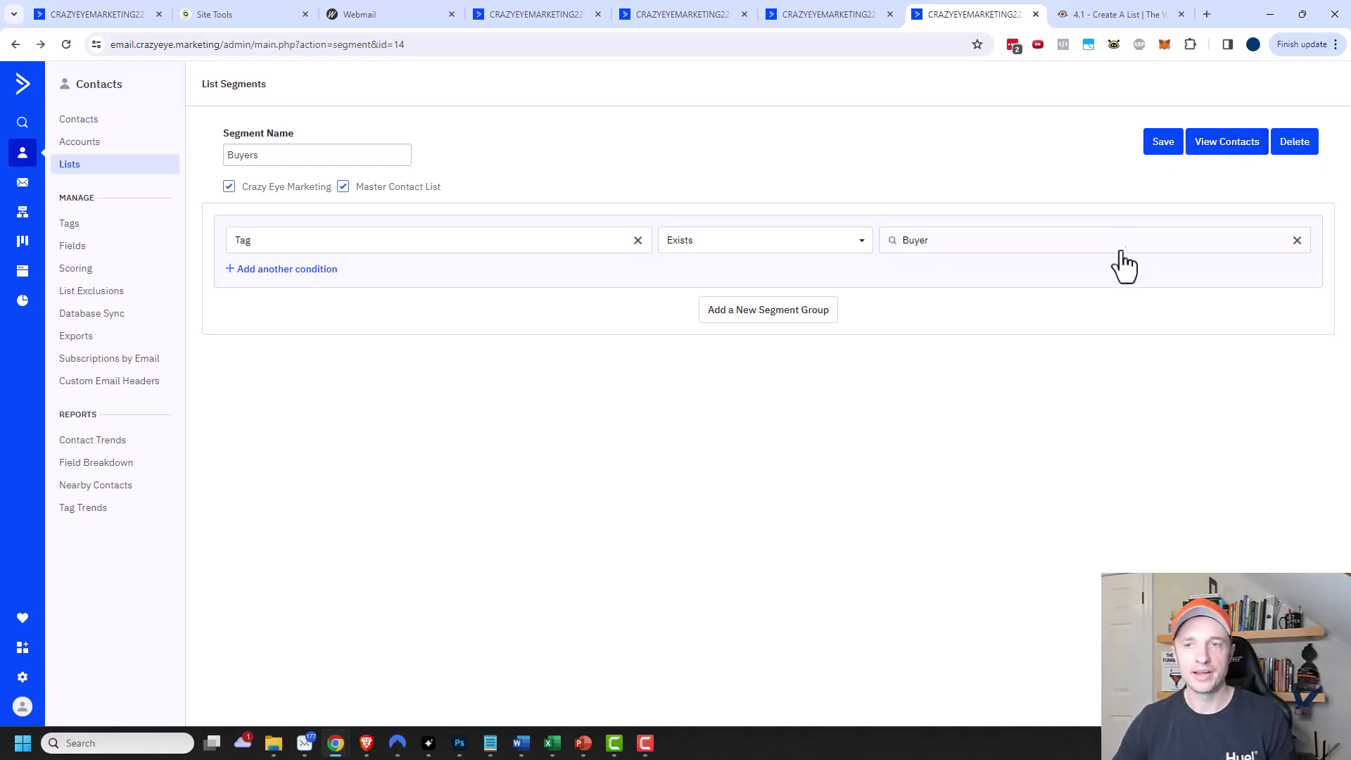
# Step: Save the Buyers segment and view the single contact it matches
pyautogui.click(1154, 144)
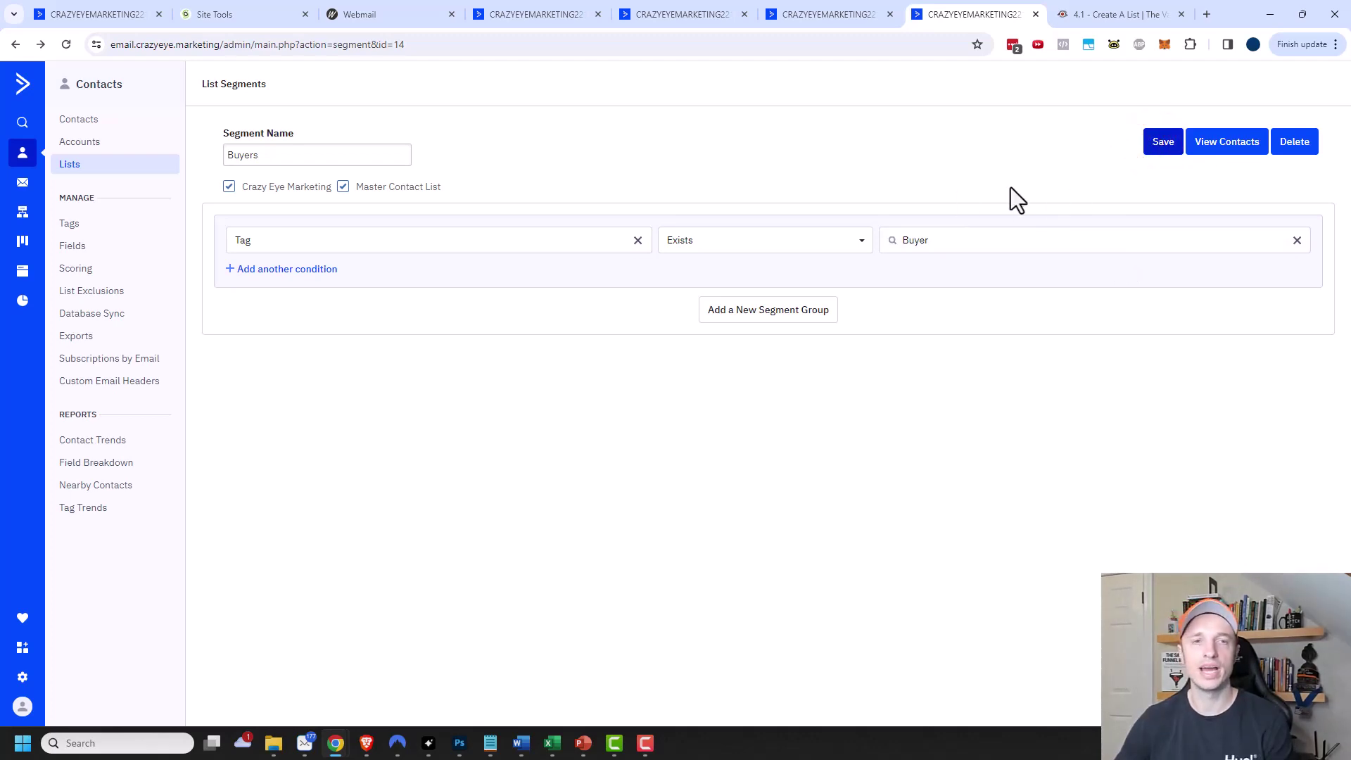
pyautogui.click(1237, 153)
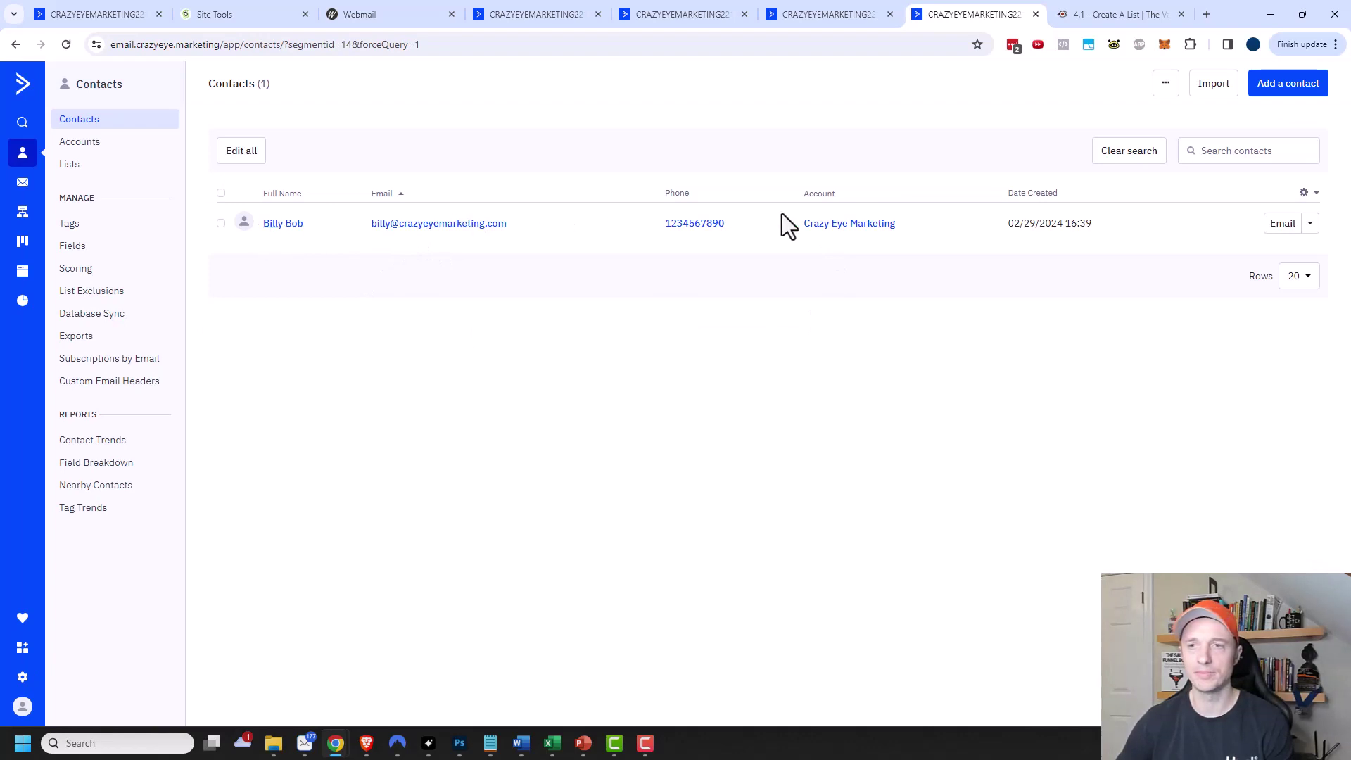
# Step: Return to Lists and open the Segments view for Crazy Eye Marketing and Master Contact List
pyautogui.click(92, 172)
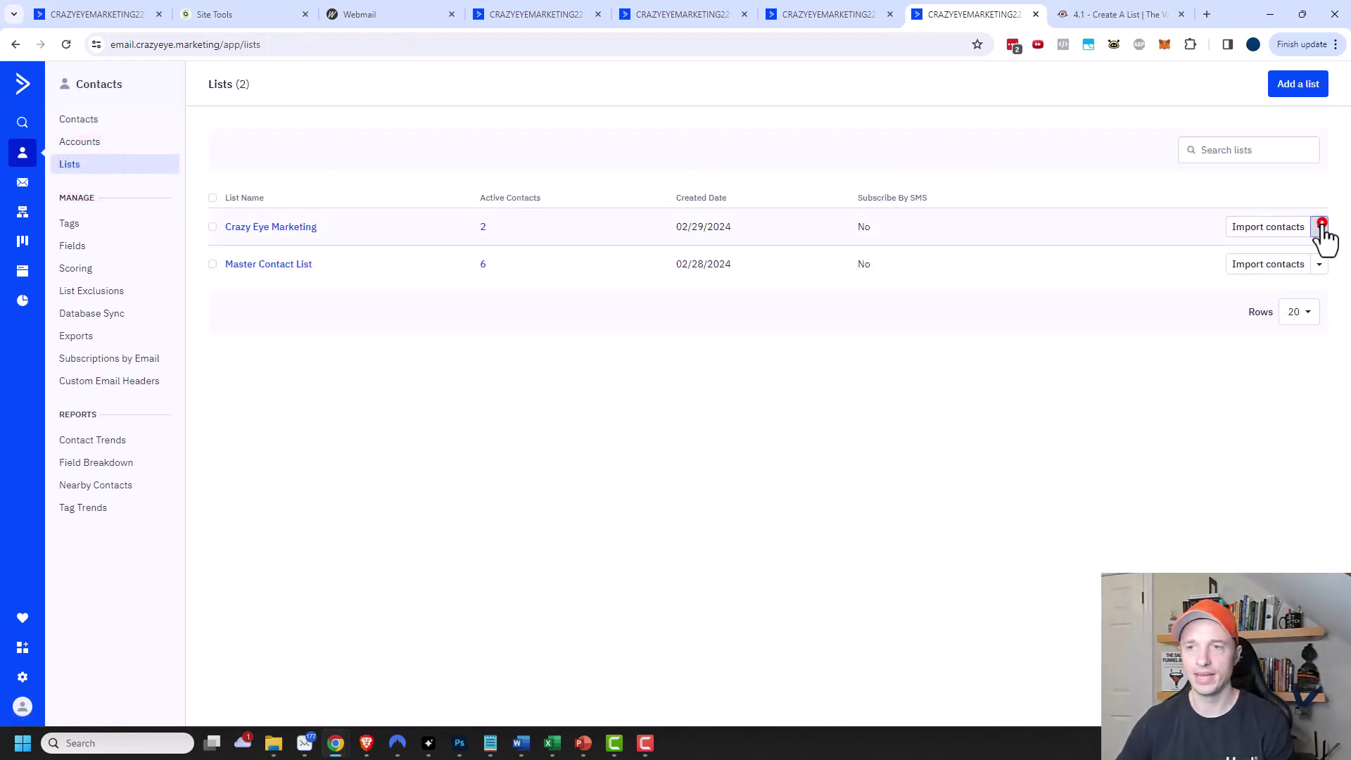
pyautogui.click(1322, 223)
pyautogui.click(1217, 329)
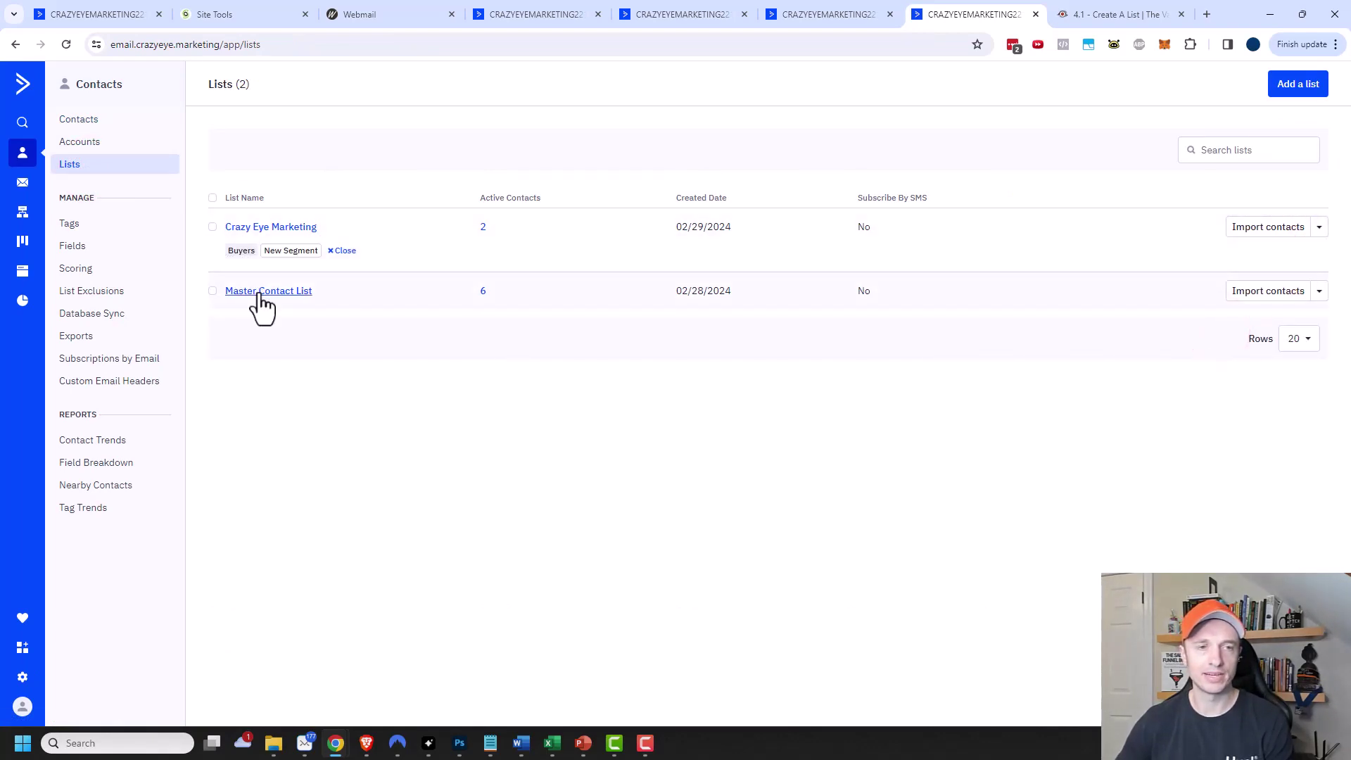
pyautogui.click(1319, 291)
pyautogui.click(1212, 399)
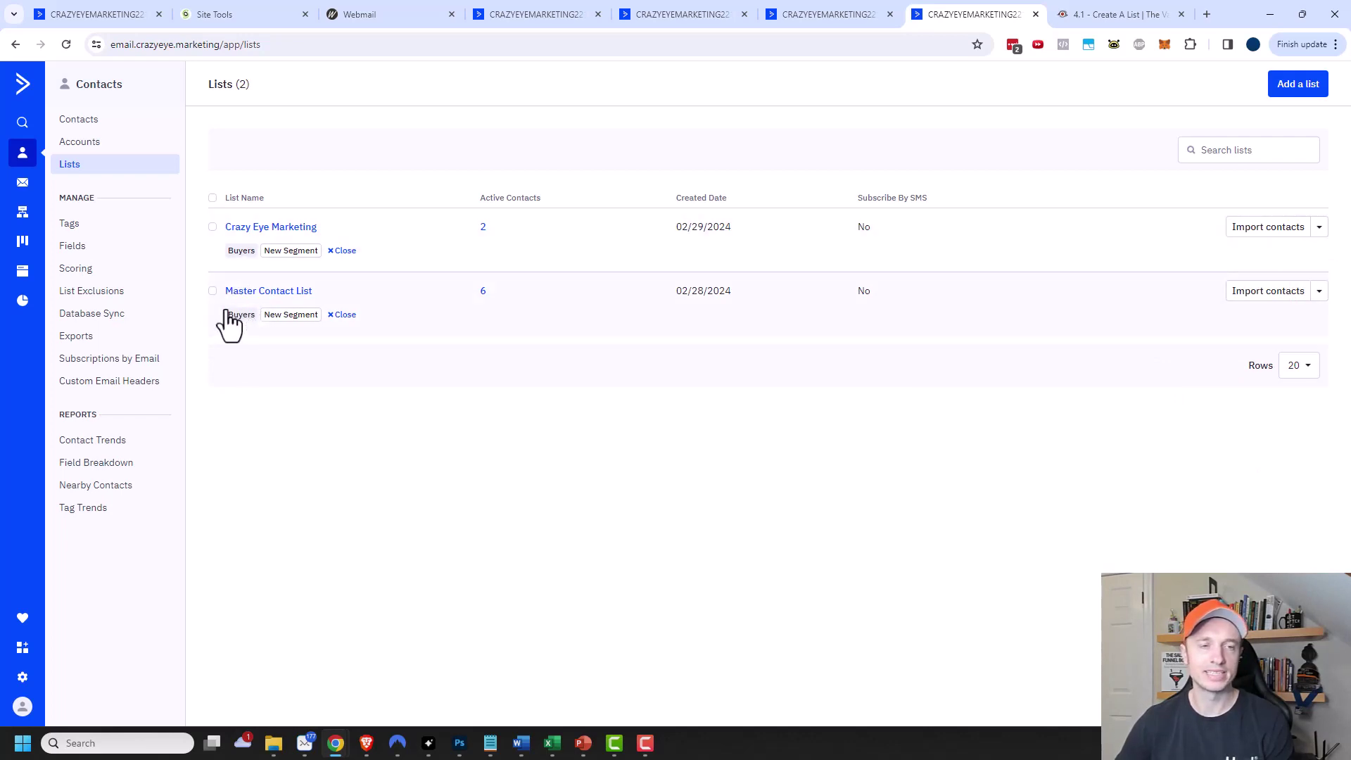
# Step: Create a 'US Buyers' segment on Crazy Eye Marketing and include Master Contact List
pyautogui.click(292, 252)
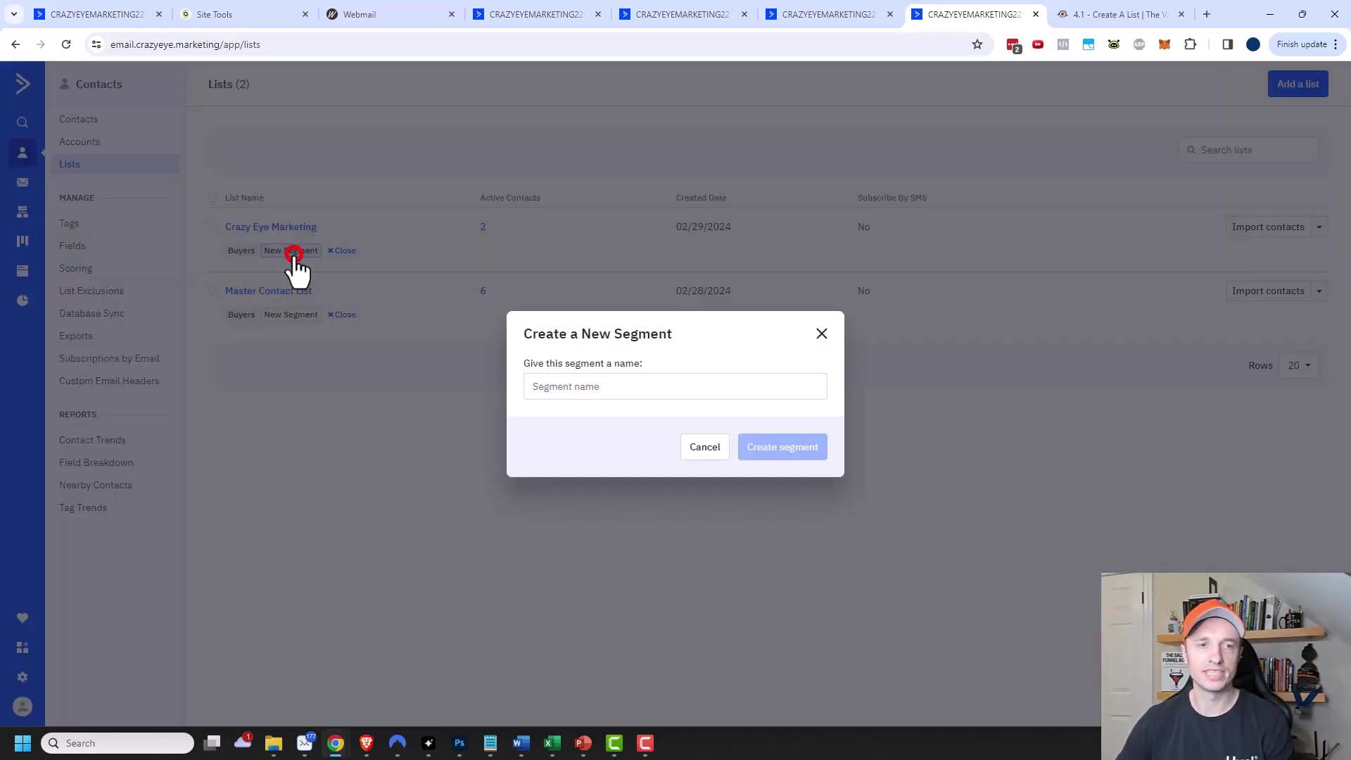
pyautogui.click(631, 392)
pyautogui.write('US Buyers')
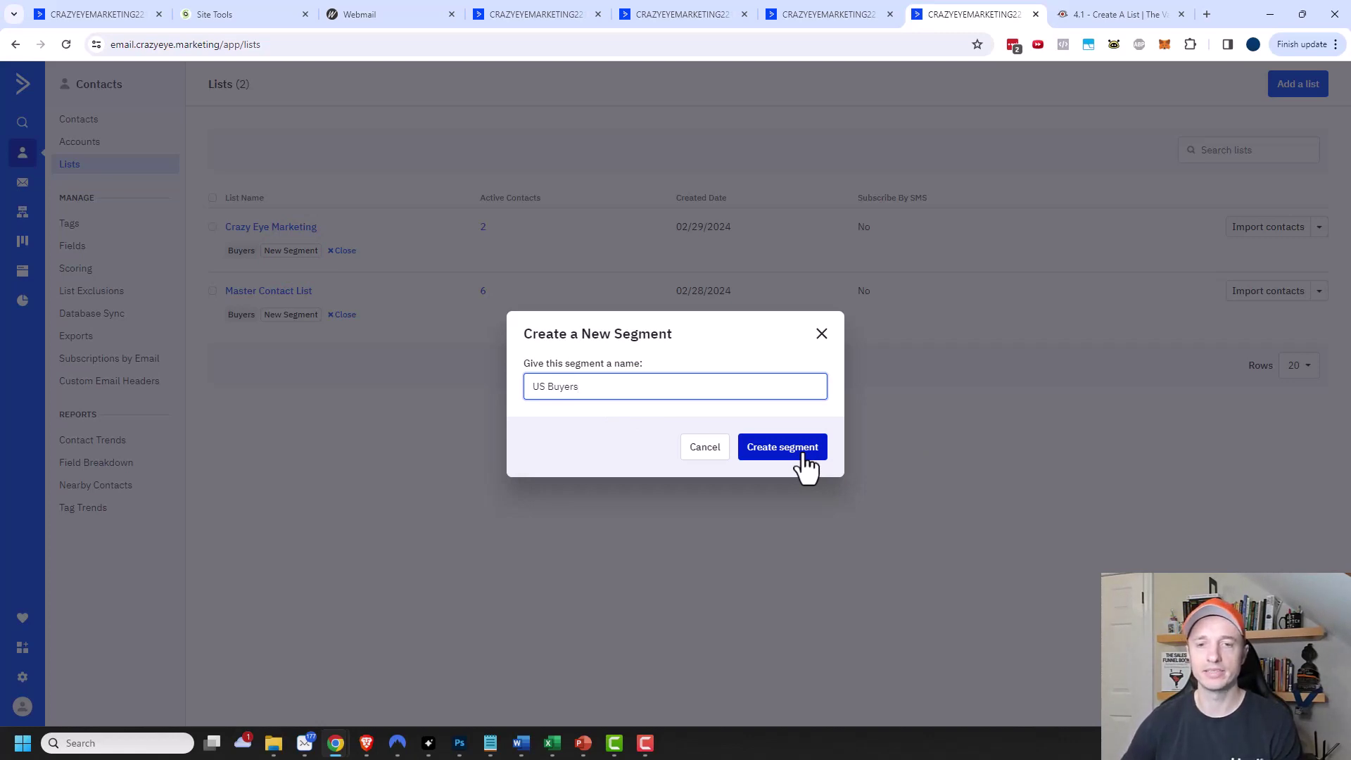
pyautogui.click(803, 454)
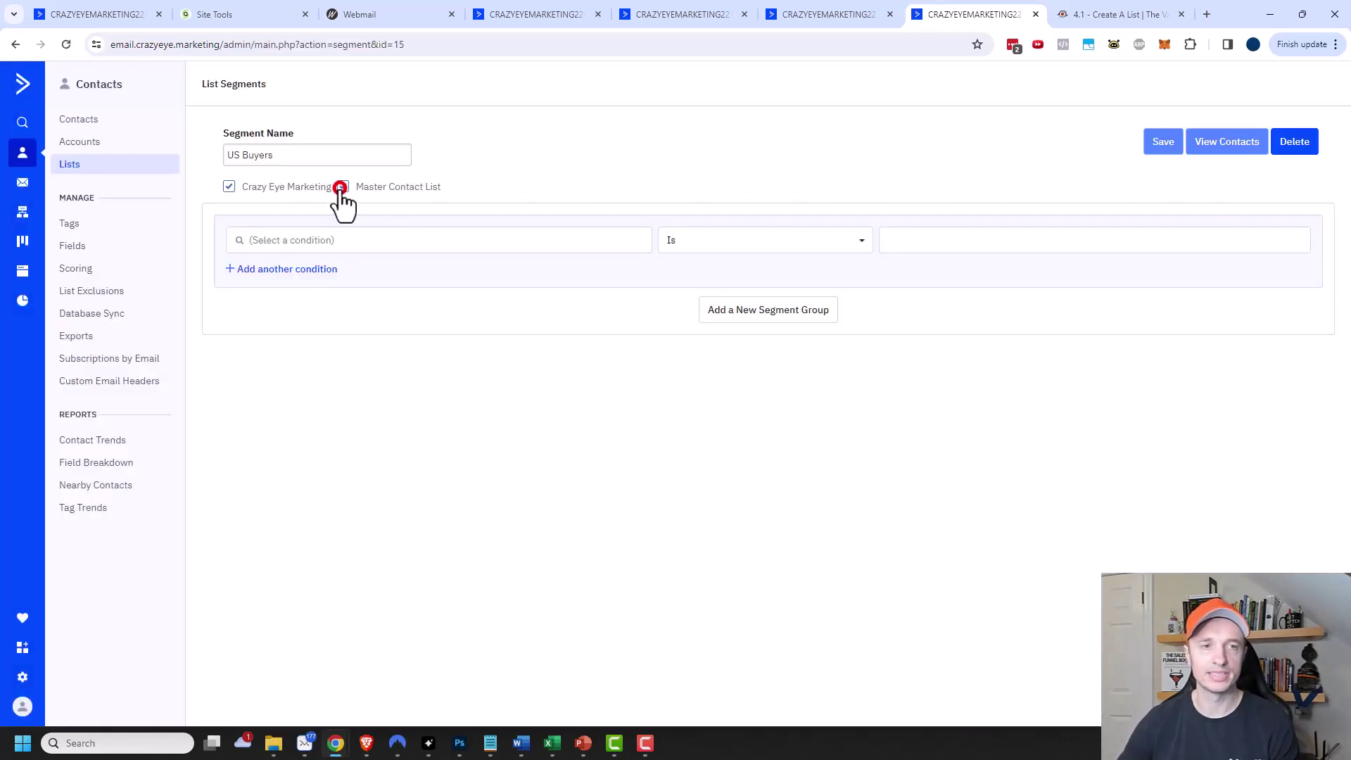
pyautogui.click(340, 187)
# Step: Set its first condition to Tag Exists Buyer and add an empty second condition
pyautogui.click(429, 243)
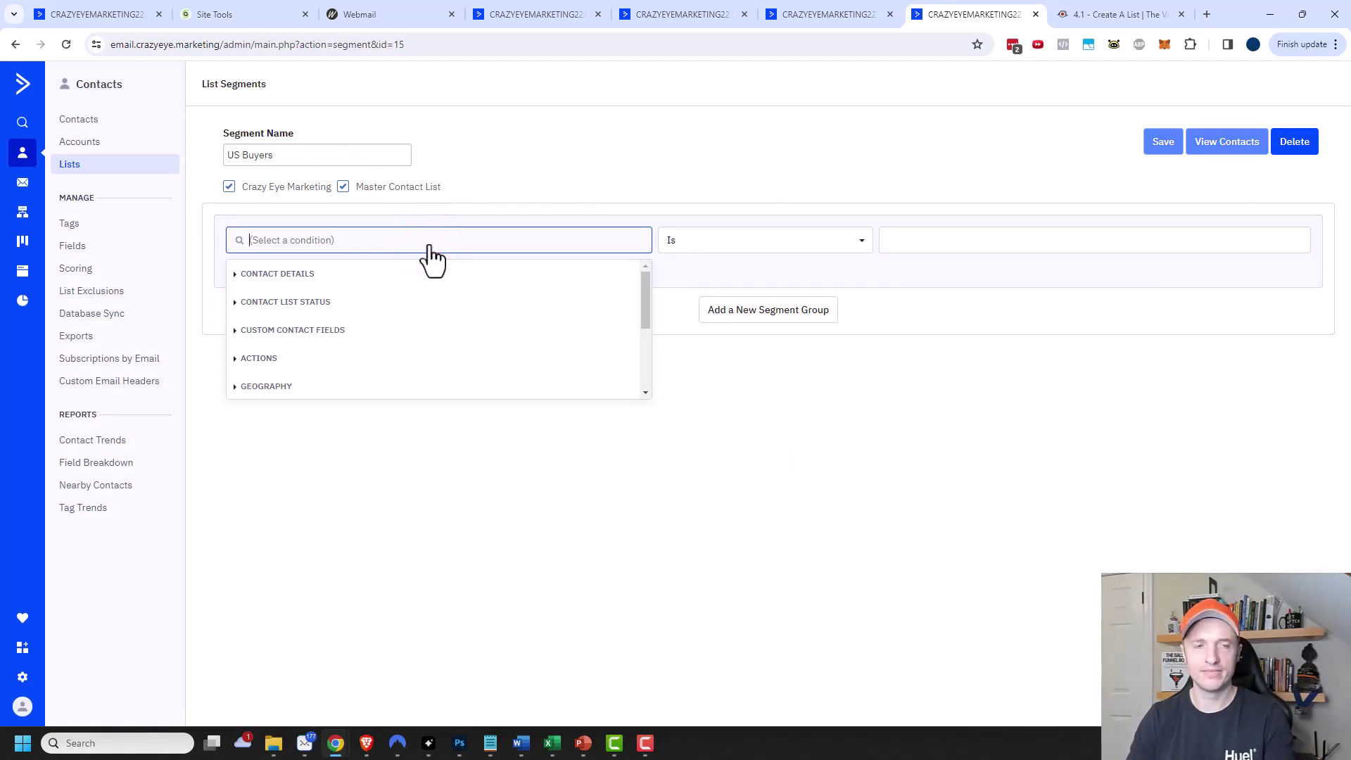
pyautogui.write('tag')
pyautogui.click(423, 274)
pyautogui.click(931, 240)
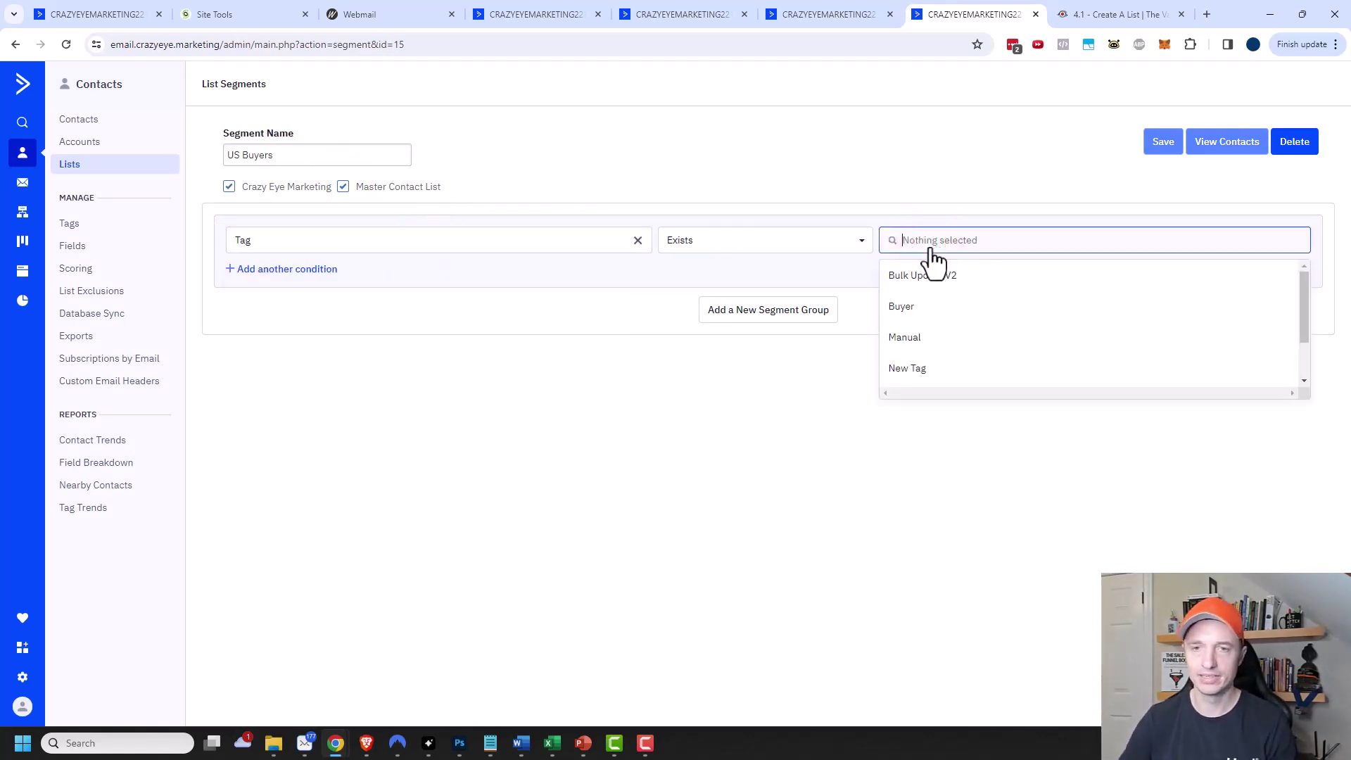
pyautogui.click(926, 306)
pyautogui.click(288, 271)
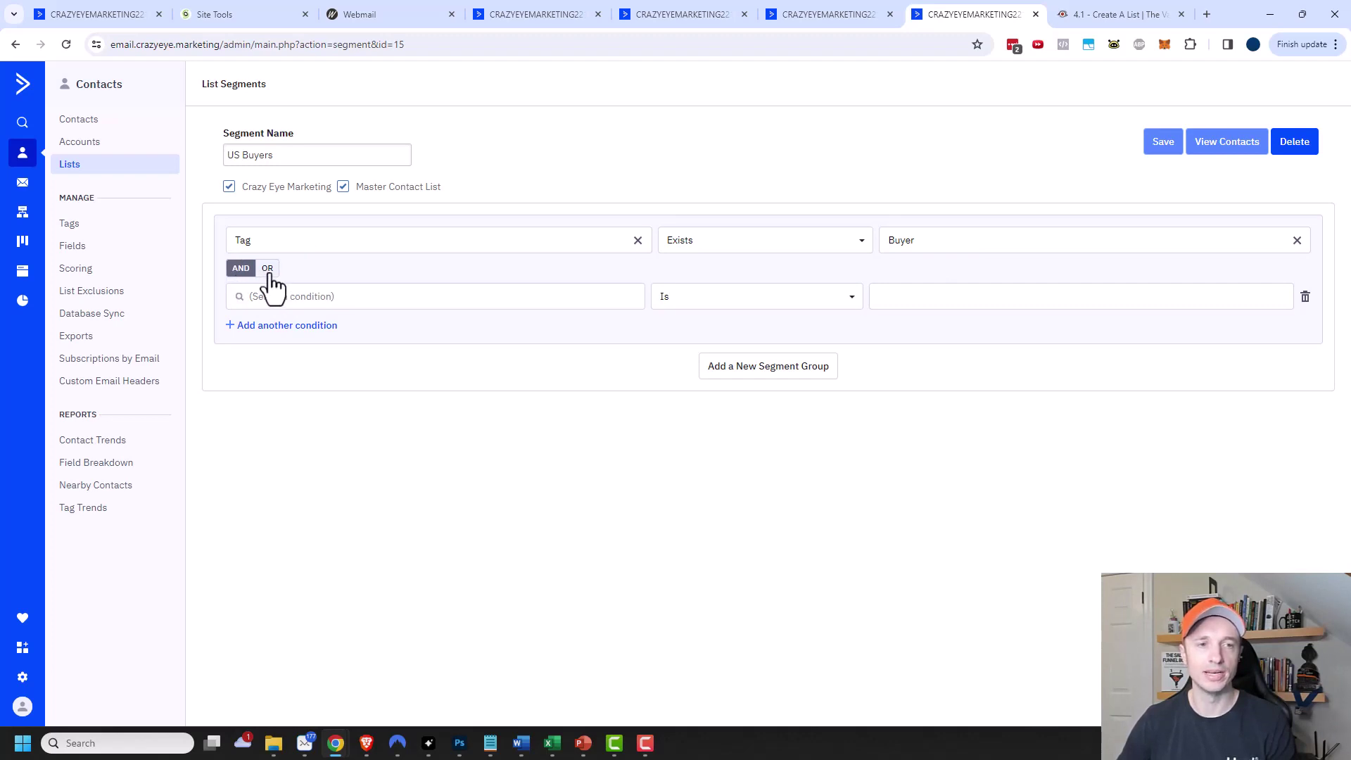
pyautogui.moveTo(237, 266)
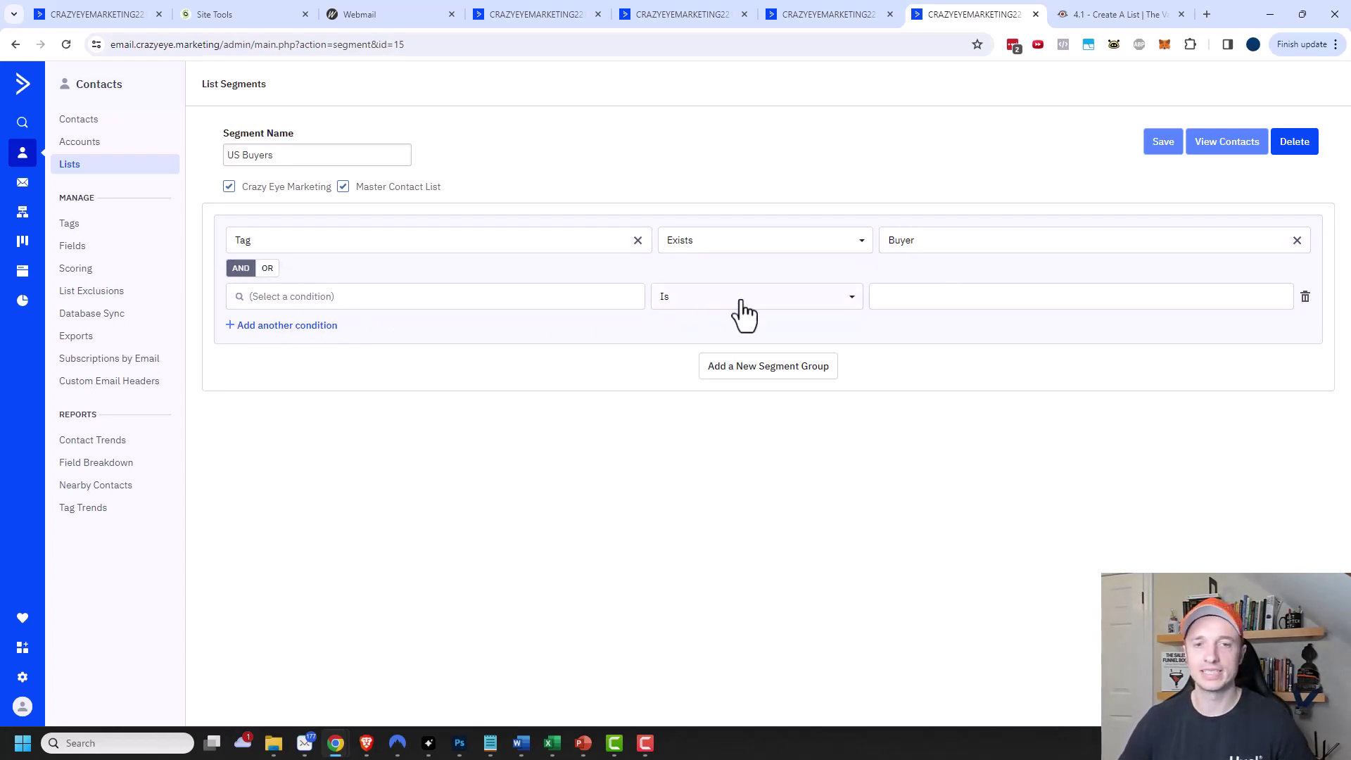
# Step: Set the second condition to Geography Country/Region Is United States
pyautogui.click(450, 301)
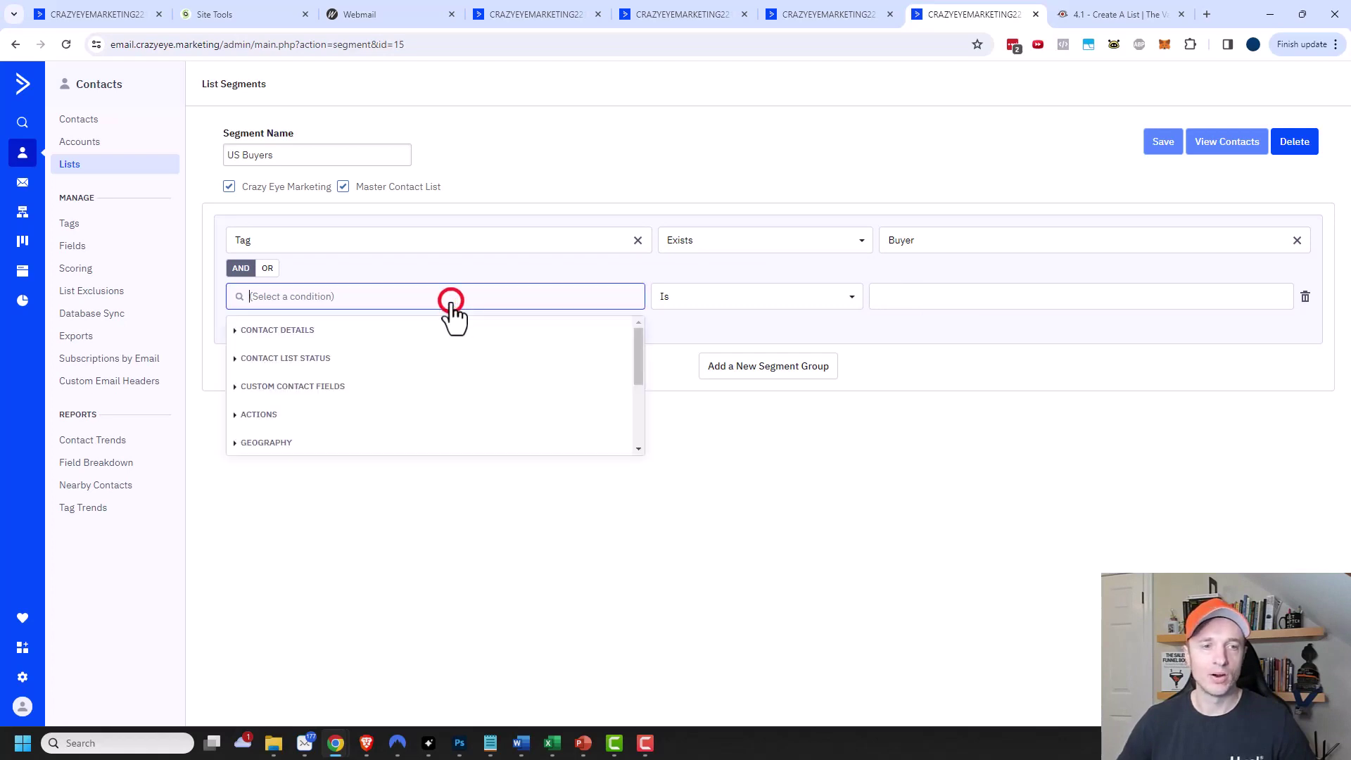
pyautogui.click(297, 443)
pyautogui.scroll(-2, 275, 450)
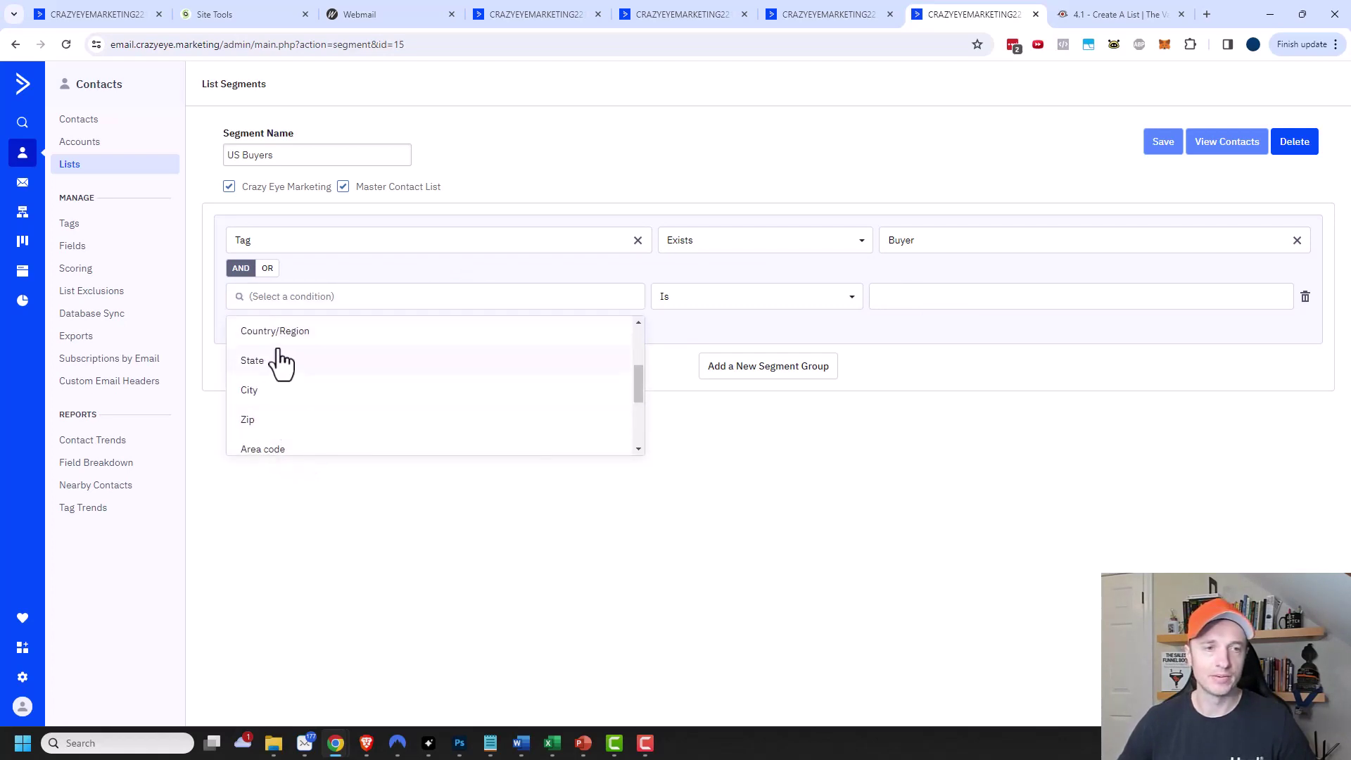
pyautogui.scroll(1, 292, 374)
pyautogui.click(307, 402)
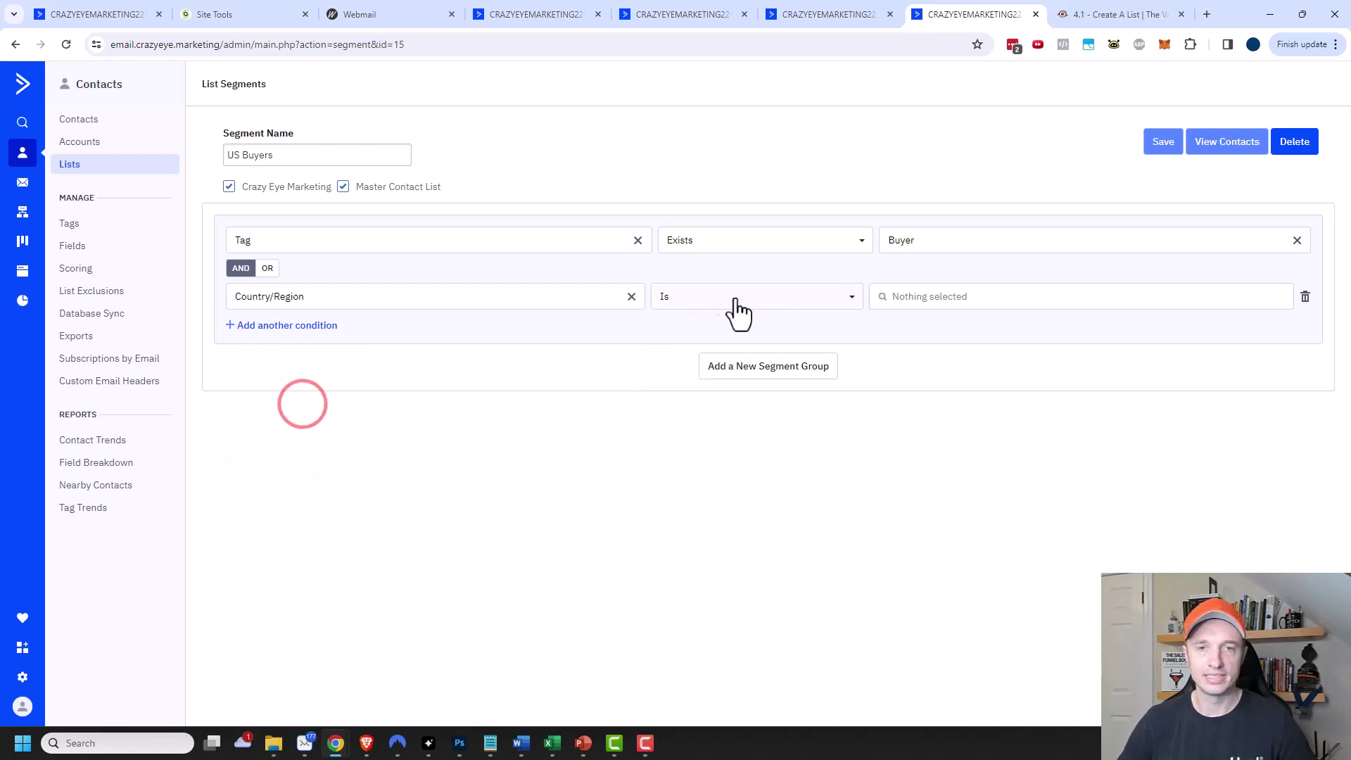
pyautogui.click(705, 304)
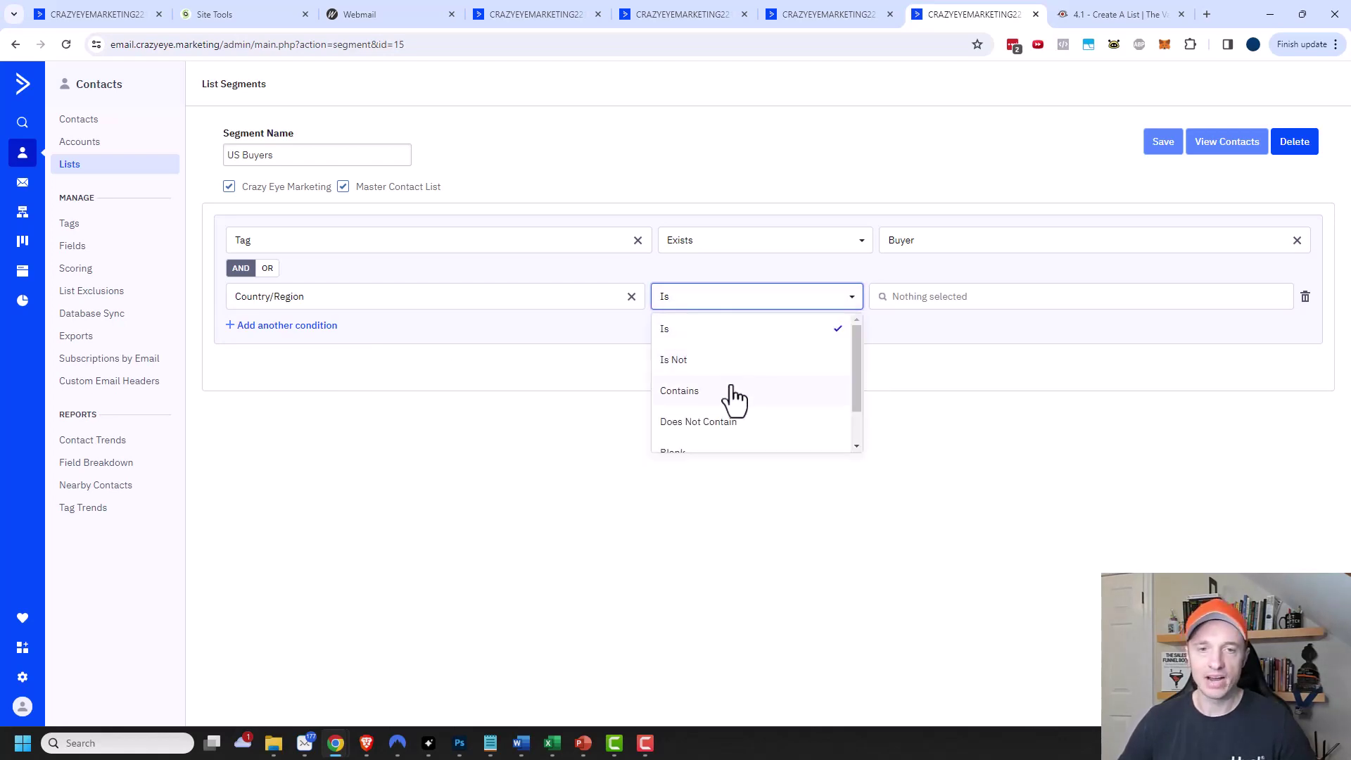
pyautogui.scroll(-1, 736, 400)
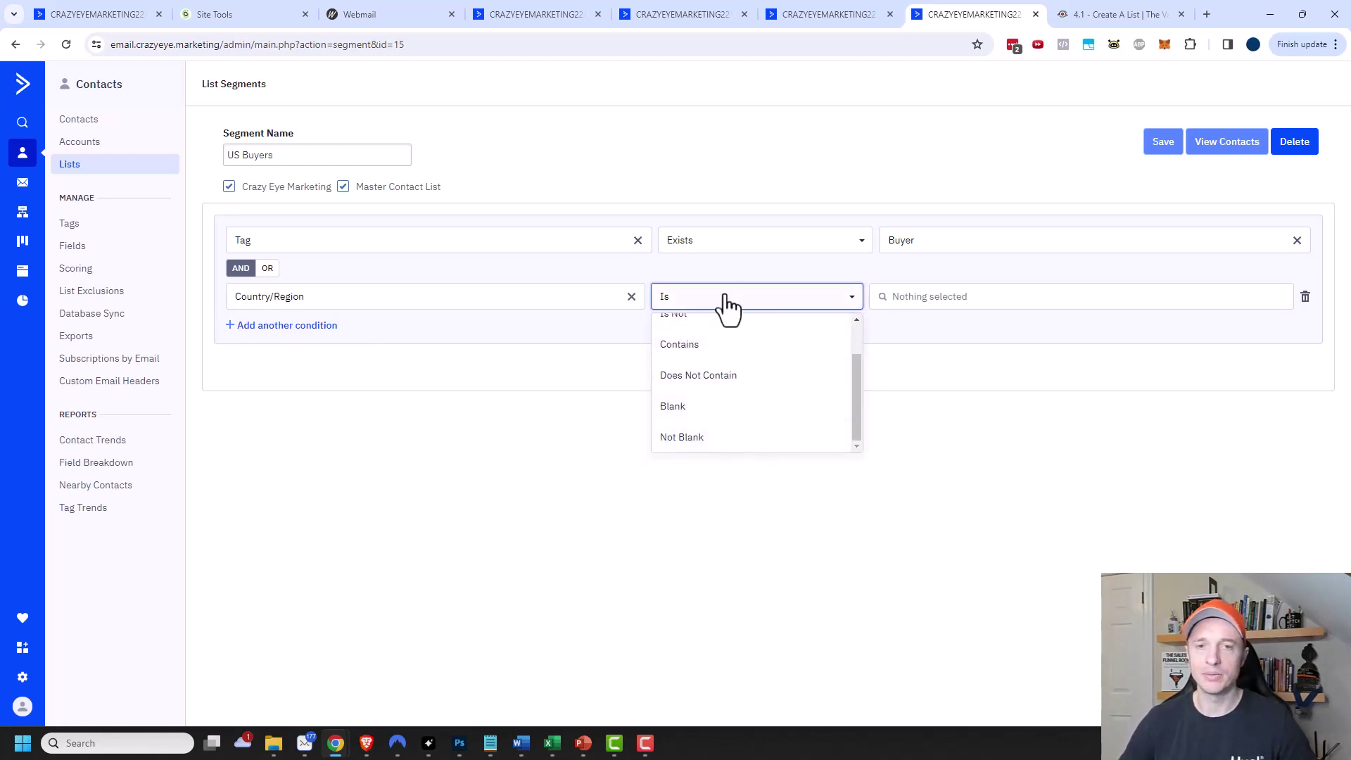
pyautogui.click(975, 299)
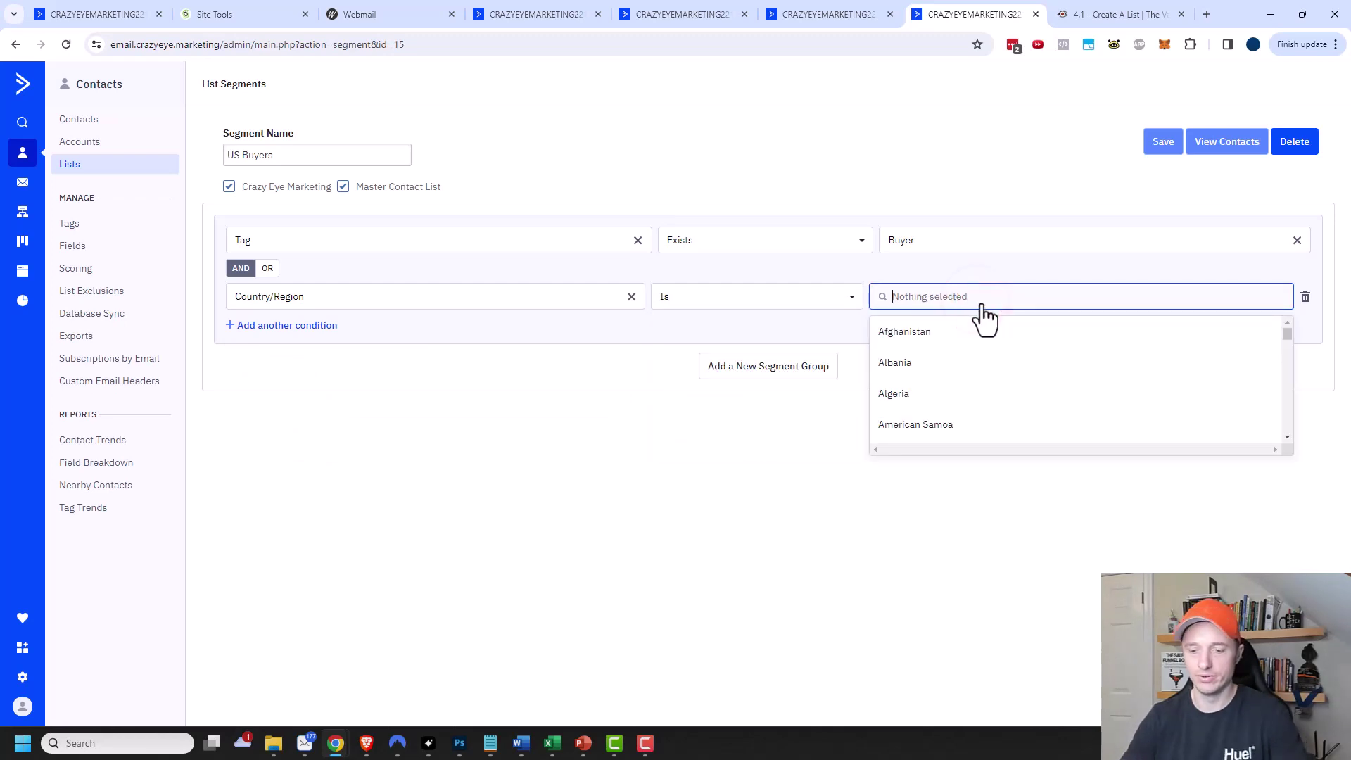
pyautogui.write('united')
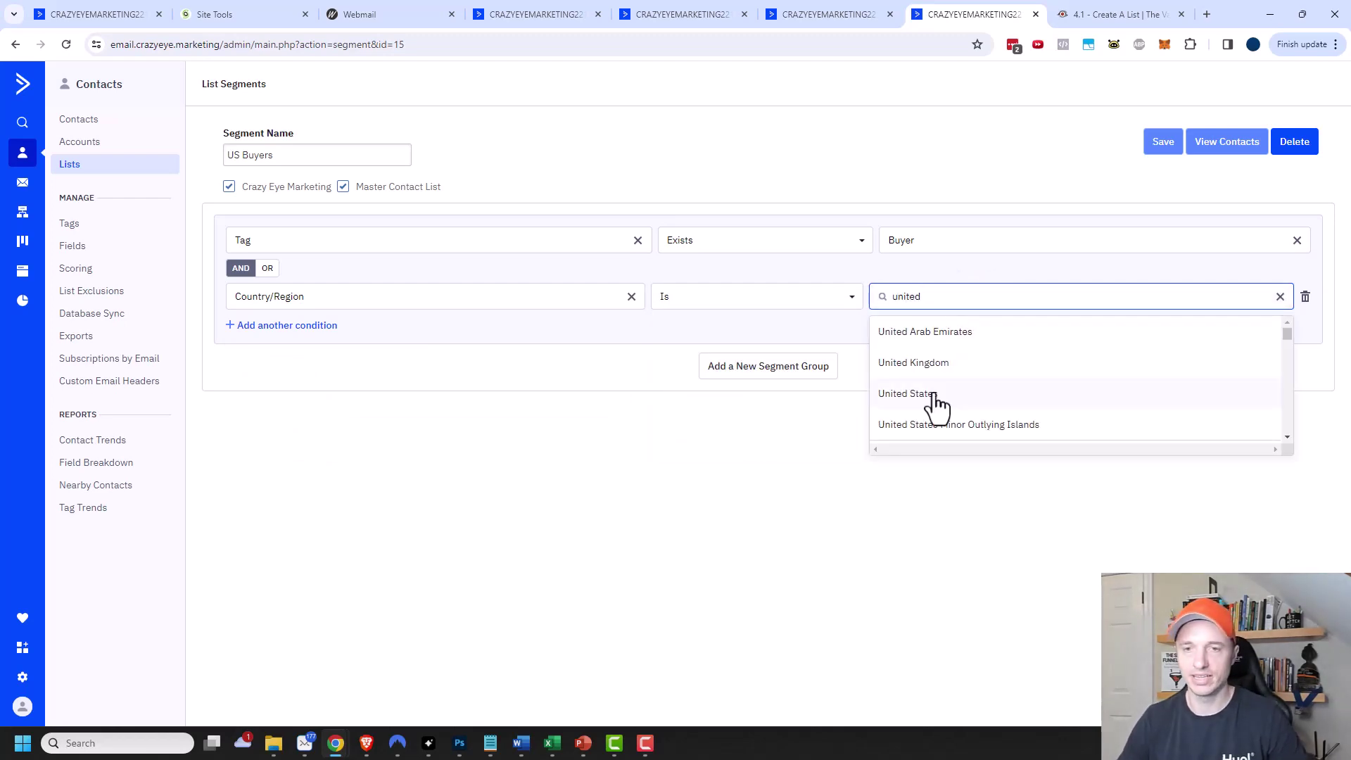
pyautogui.click(928, 394)
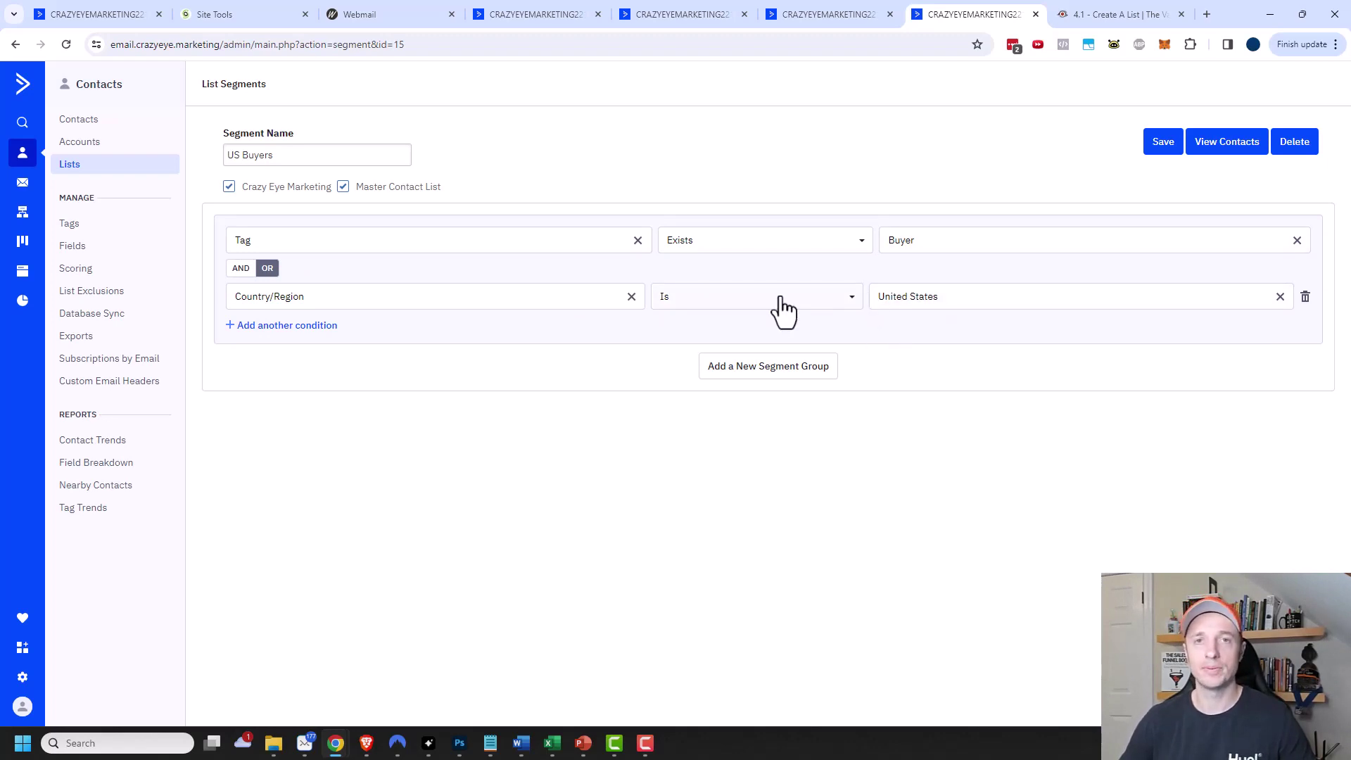
# Step: Join the Buyer tag and United States conditions with AND, removing the two extra empty rows
pyautogui.click(240, 269)
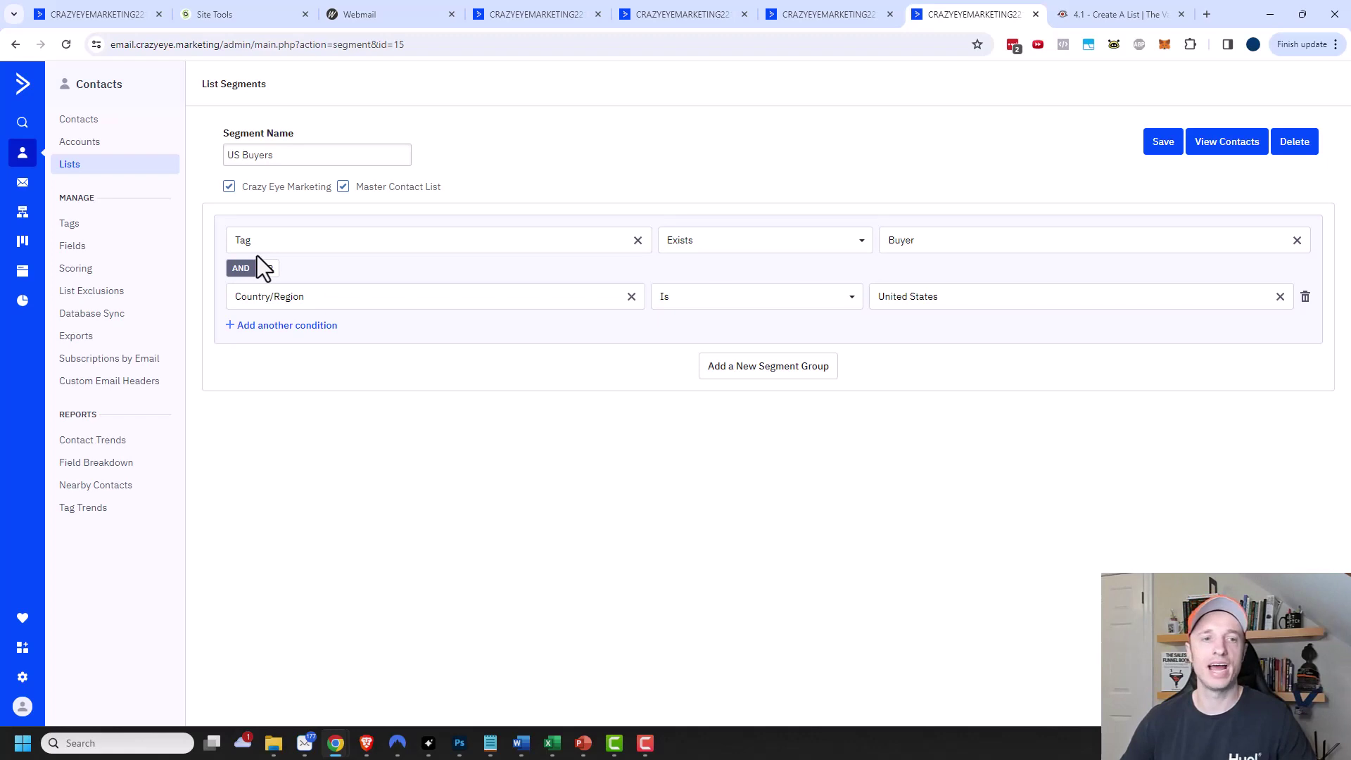
pyautogui.click(271, 325)
pyautogui.click(288, 381)
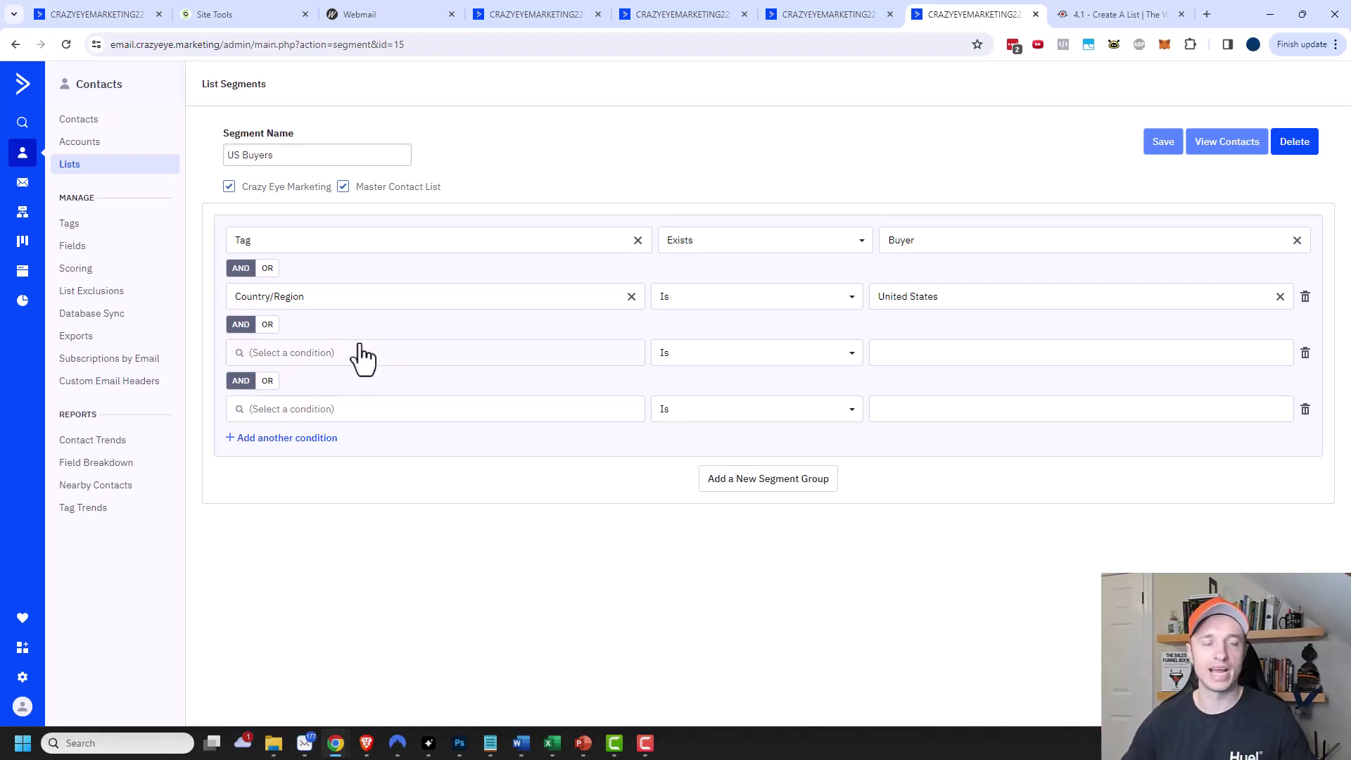
pyautogui.click(1305, 409)
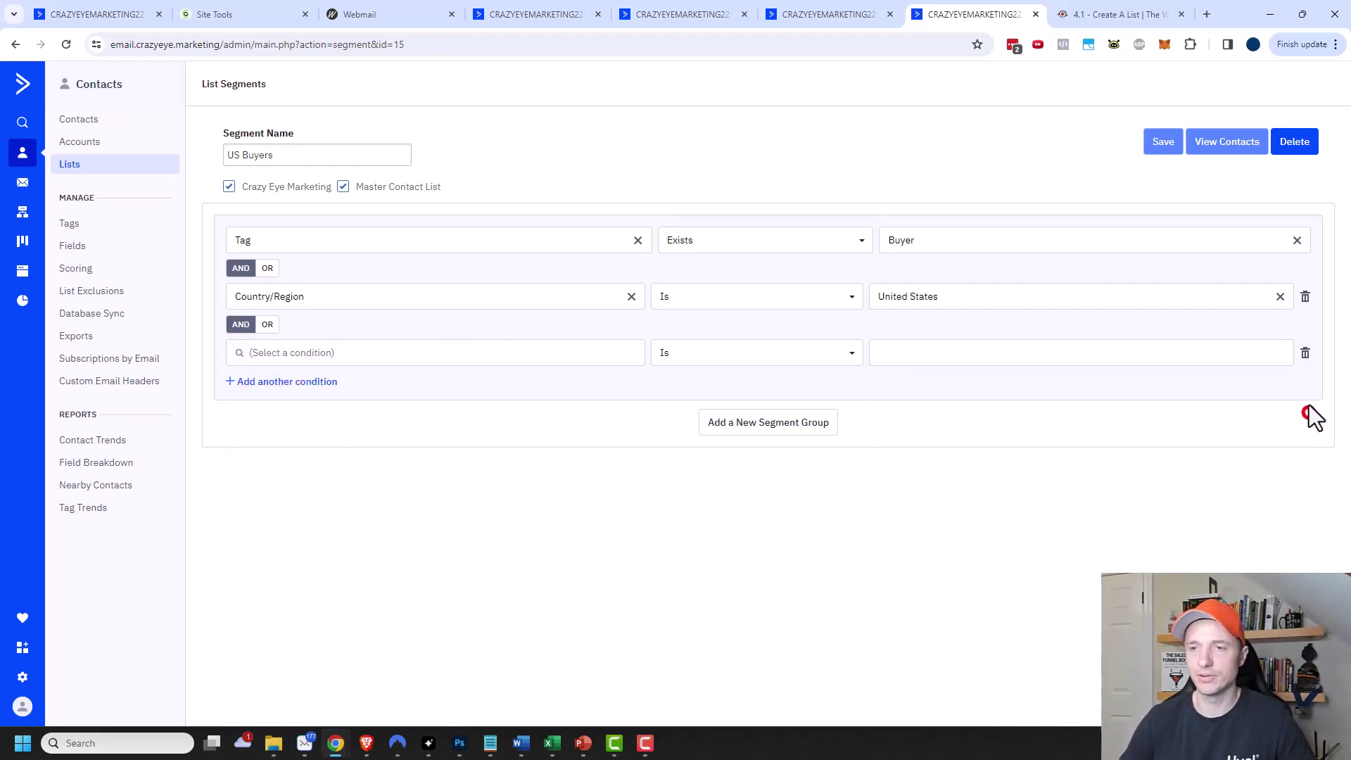
pyautogui.click(1305, 353)
# Step: Save the US Buyers segment and show the Crazy Eye Marketing list's segments
pyautogui.click(1163, 142)
pyautogui.click(73, 168)
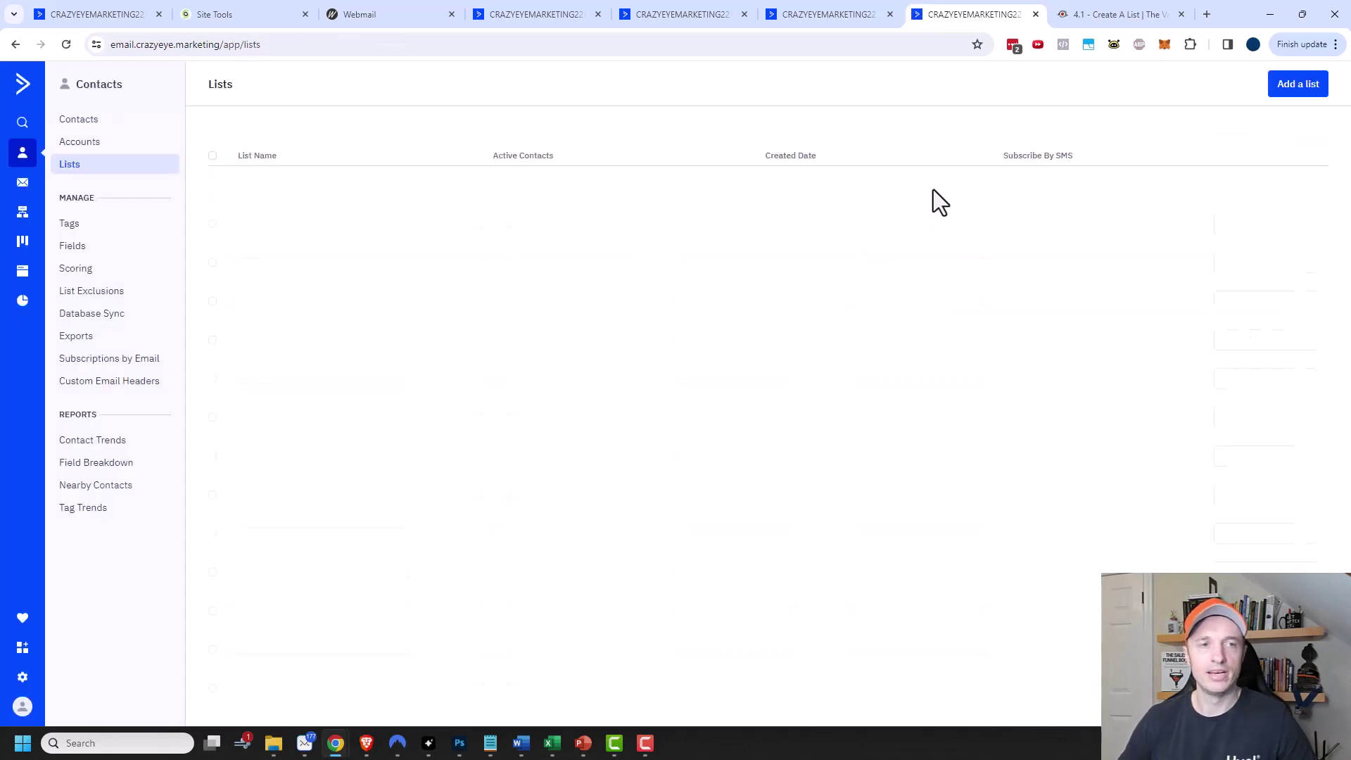
pyautogui.click(1320, 227)
pyautogui.click(1230, 335)
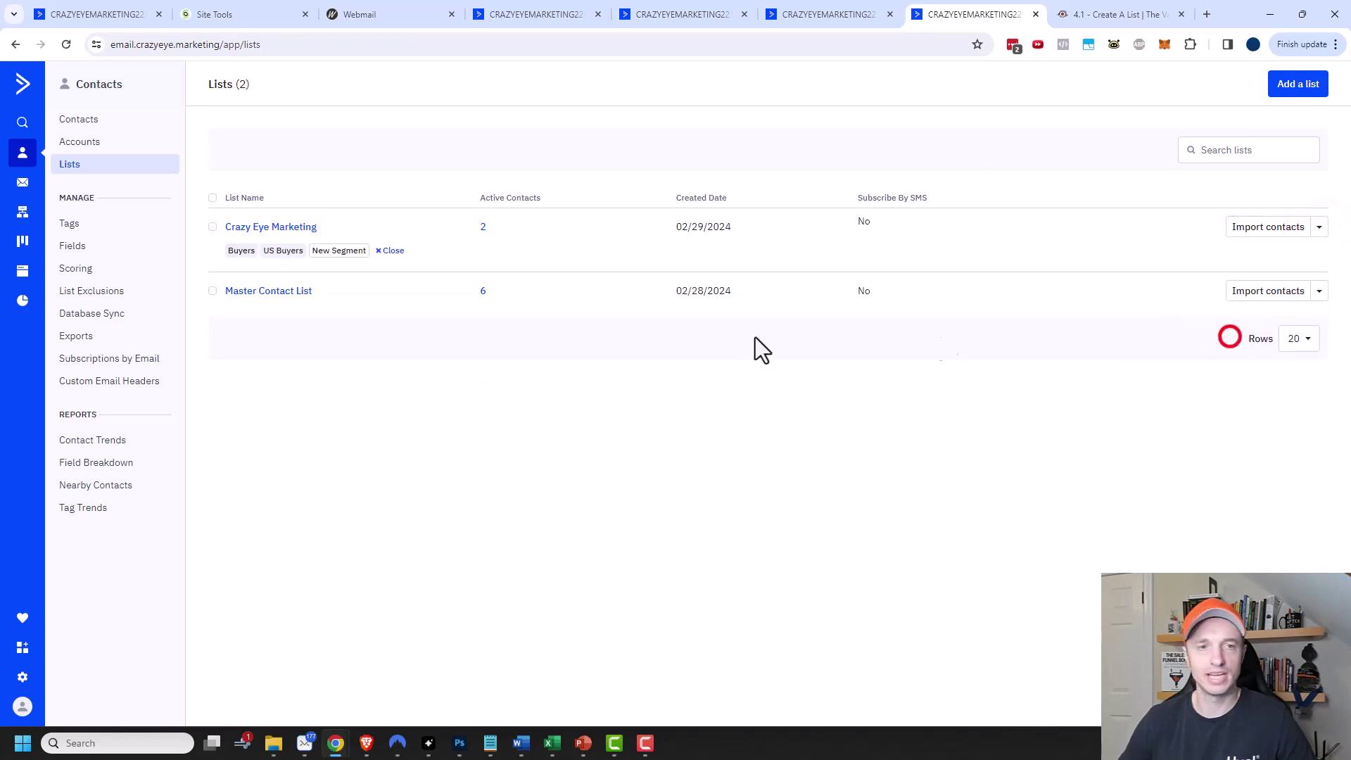
# Step: Create a new segment named 'US Buyers or Really Active'
pyautogui.click(340, 251)
pyautogui.write('US Buyers or Really A')
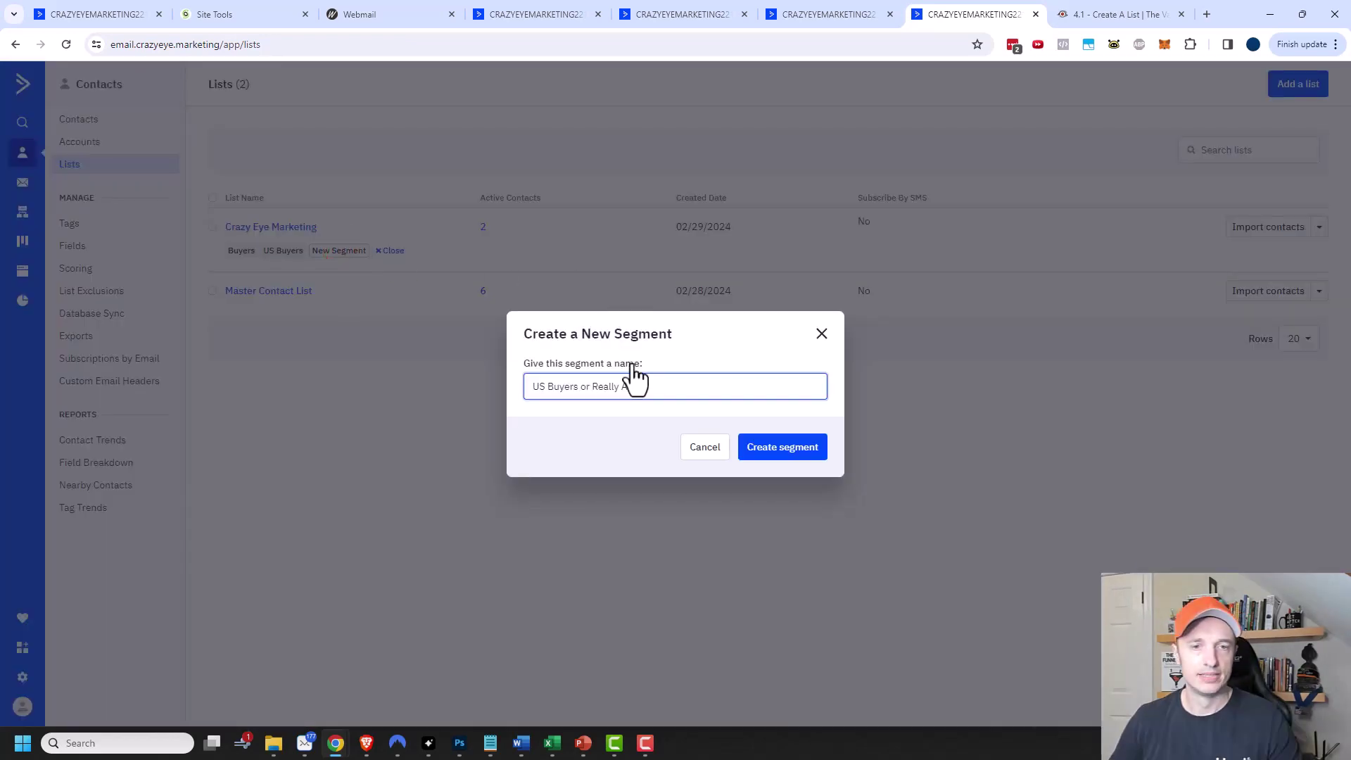
pyautogui.write('ctive')
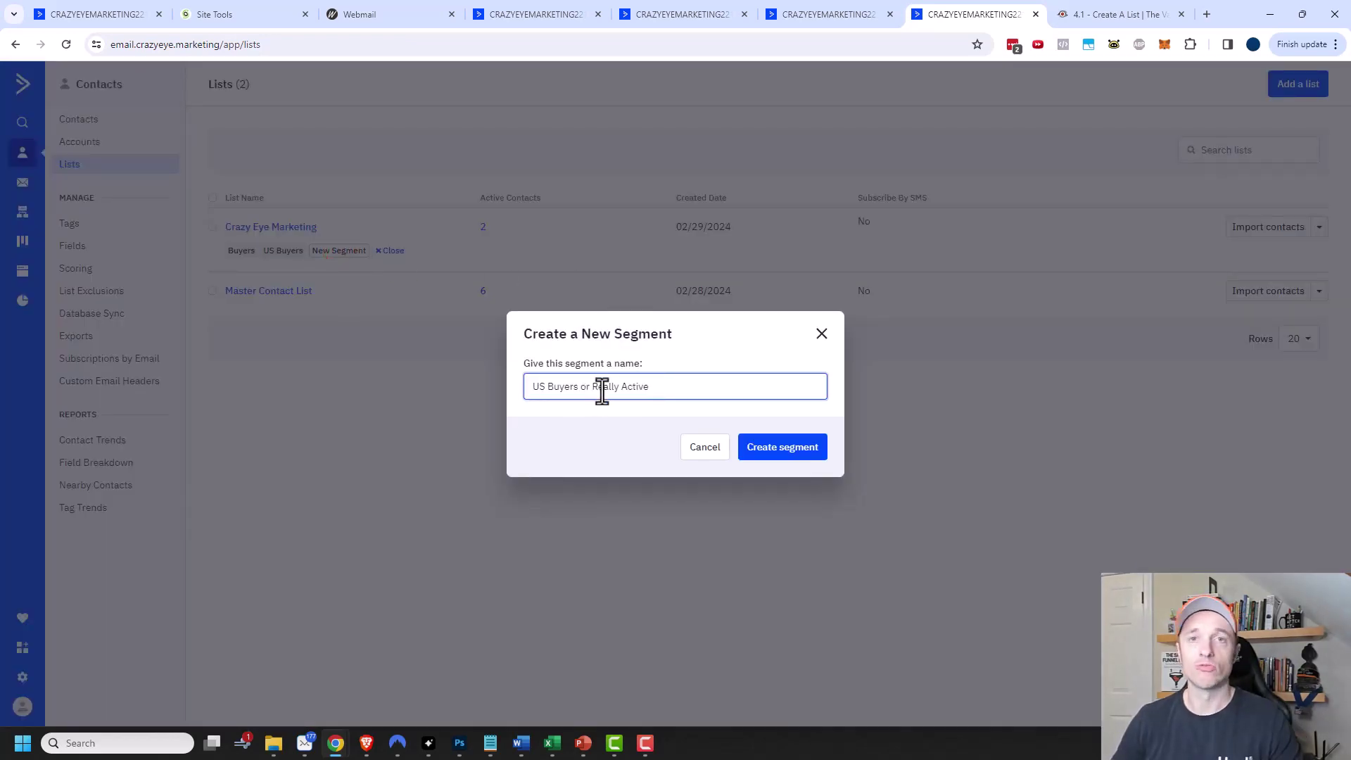
pyautogui.click(784, 454)
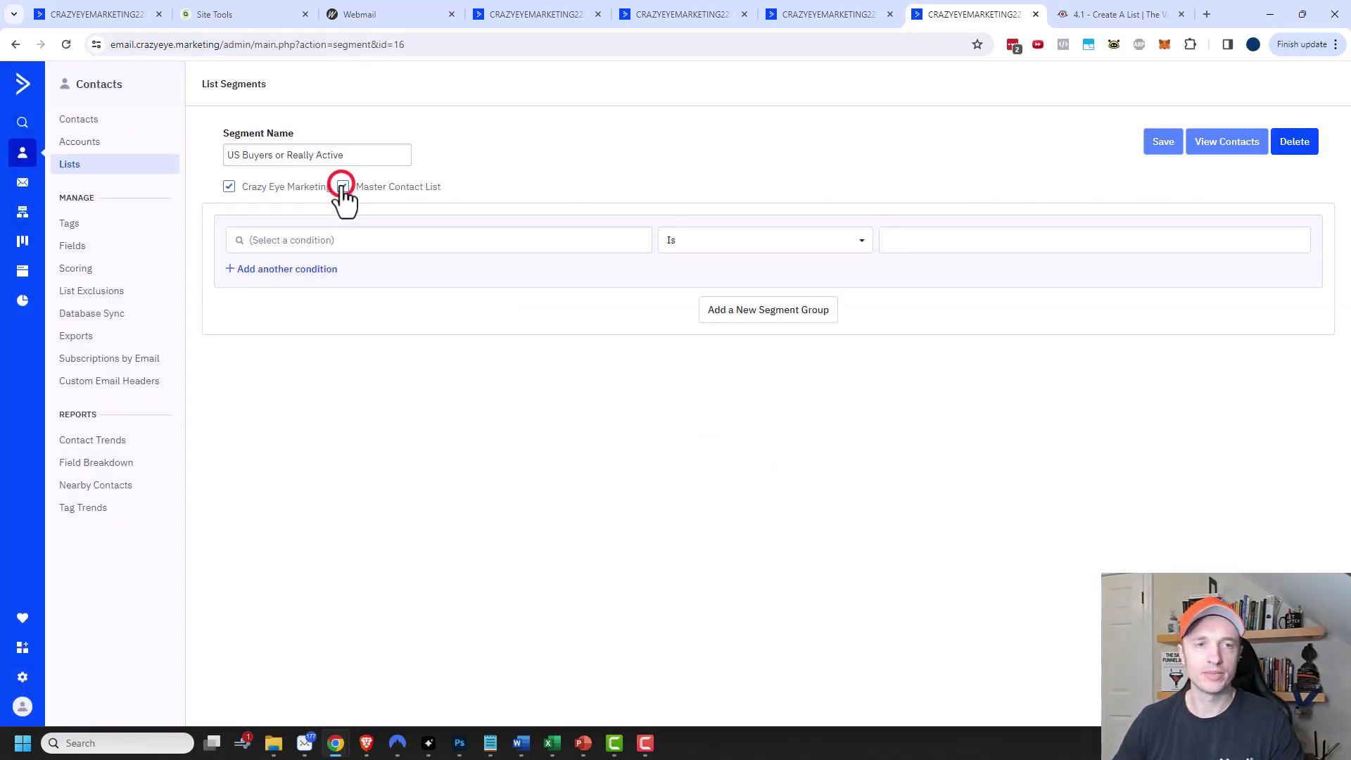
# Step: Set the first condition to Tag Exists Buyer
pyautogui.click(470, 244)
pyautogui.write('tag')
pyautogui.click(469, 269)
pyautogui.click(974, 240)
pyautogui.click(929, 302)
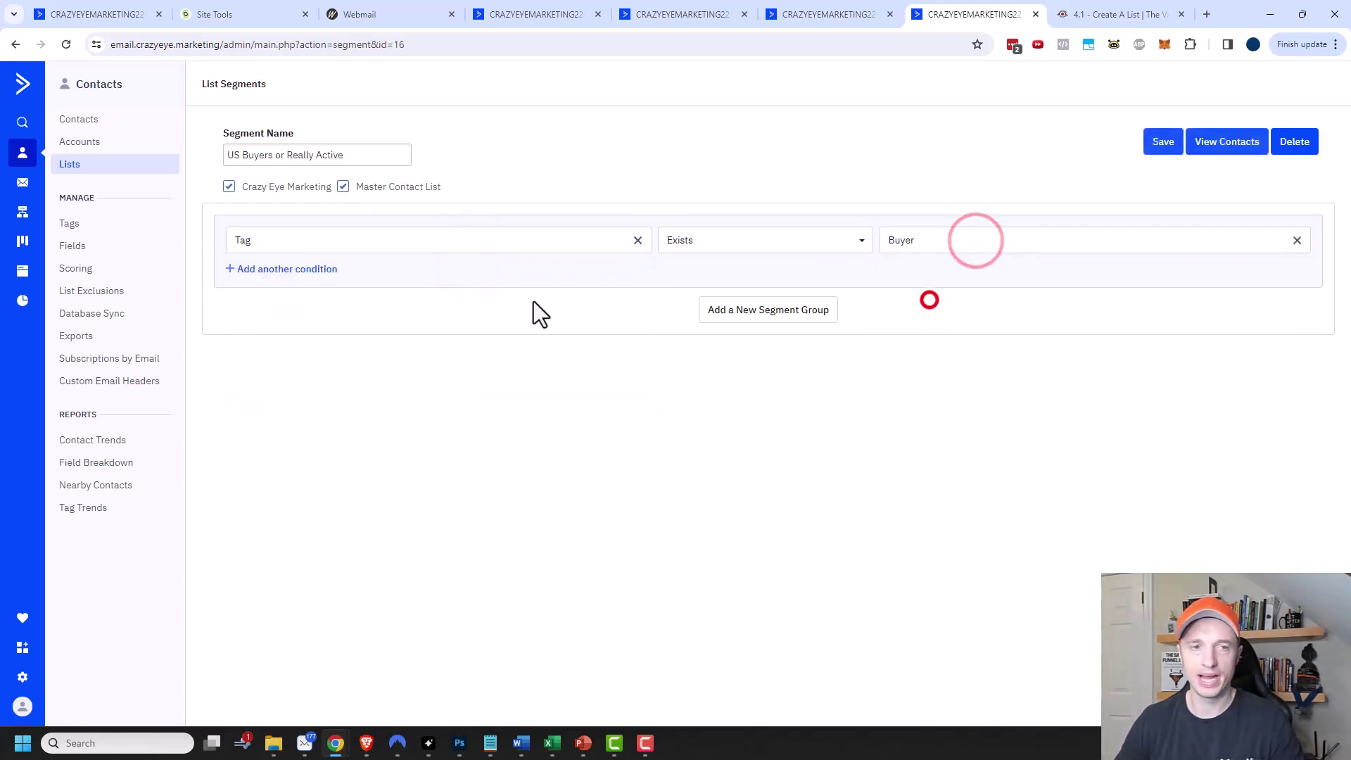
# Step: Add a Country/Region Is United States condition, then select the word 'or' in the segment name
pyautogui.click(280, 270)
pyautogui.click(317, 296)
pyautogui.click(292, 444)
pyautogui.click(297, 404)
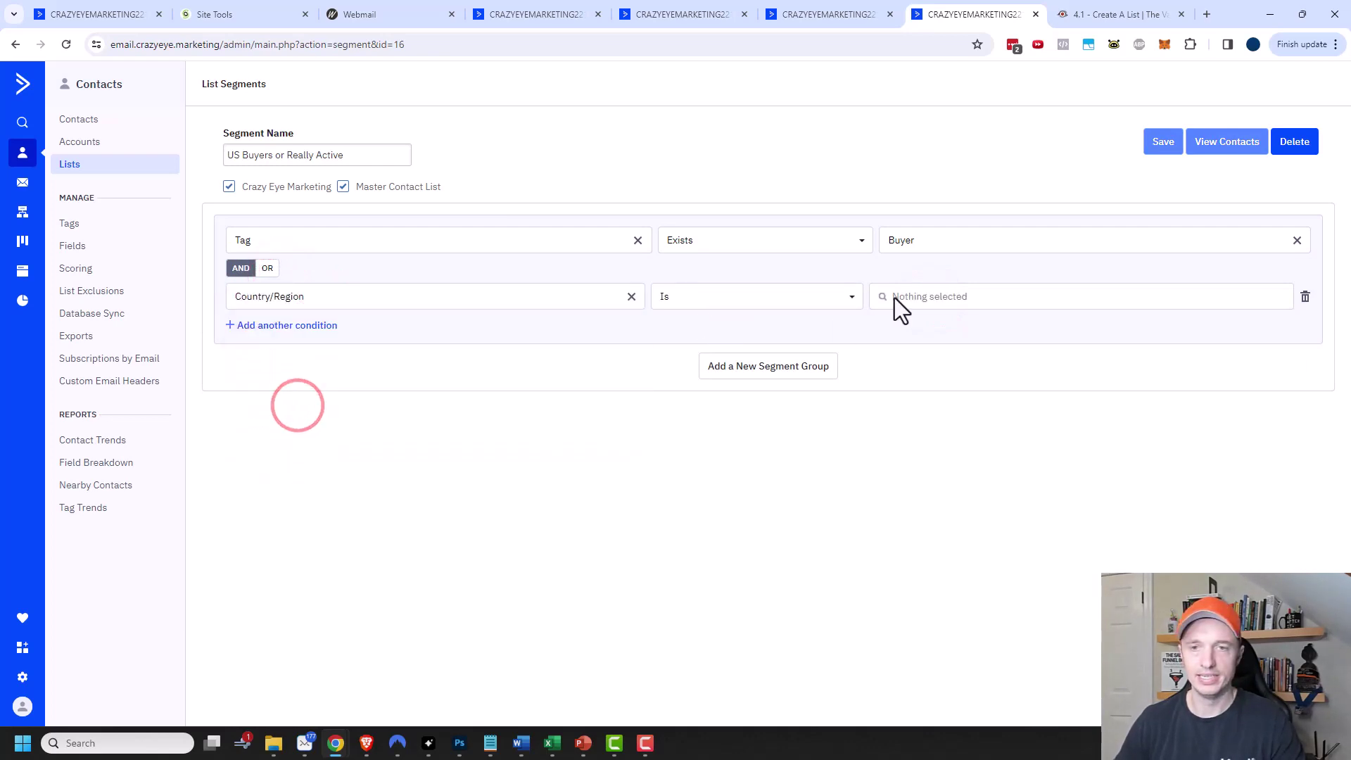
pyautogui.click(964, 298)
pyautogui.write('unit')
pyautogui.click(900, 391)
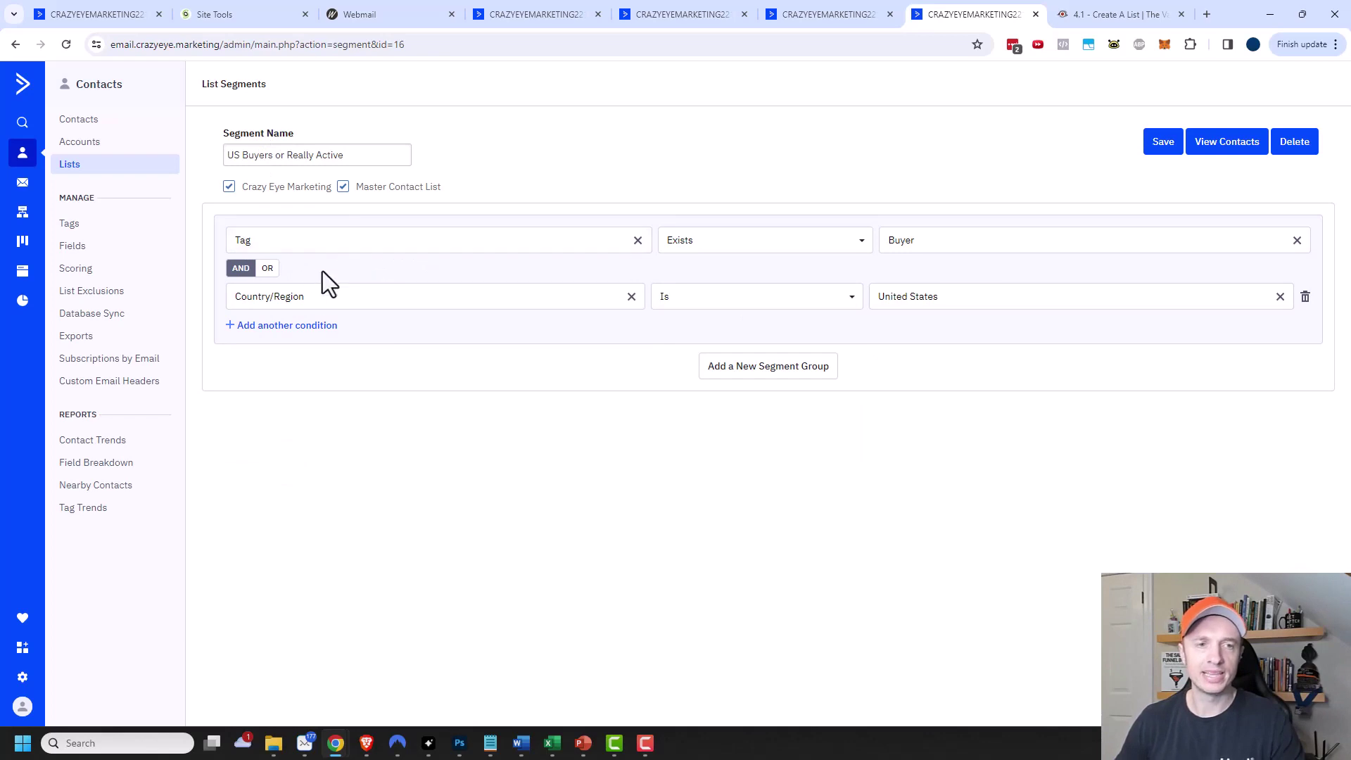
pyautogui.doubleClick(279, 155)
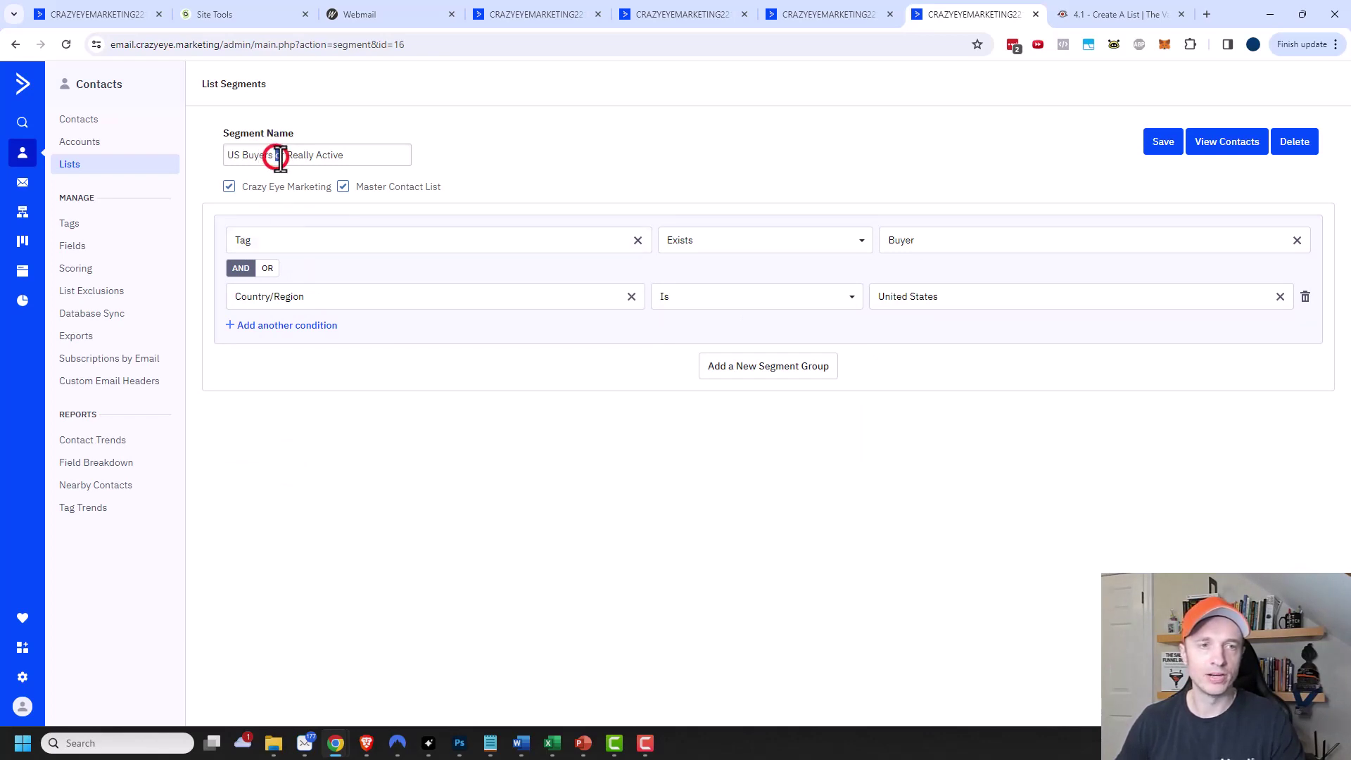
# Step: Add a second segment group, trying Has opened and then Has clicked on a link as its condition
pyautogui.click(754, 380)
pyautogui.click(394, 406)
pyautogui.click(308, 524)
pyautogui.scroll(-4, 317, 486)
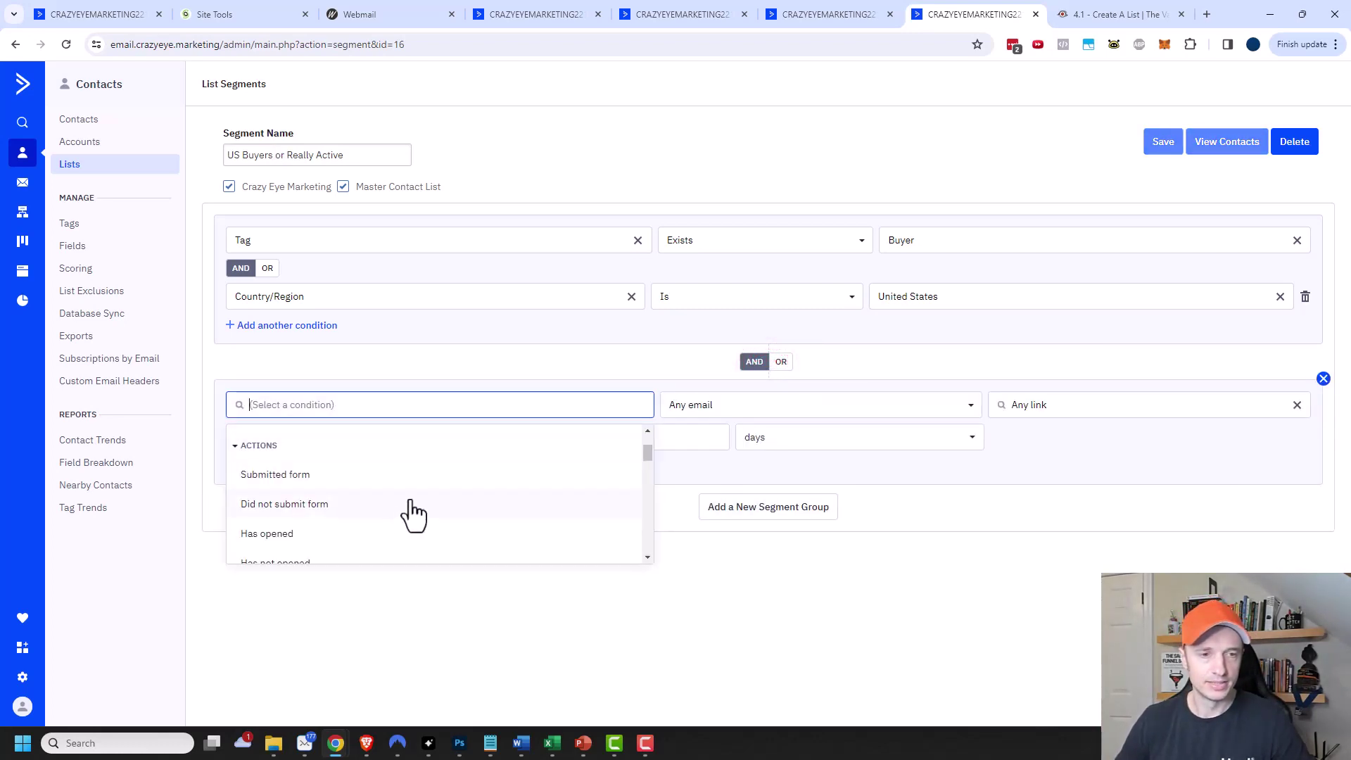
pyautogui.click(309, 465)
pyautogui.click(722, 405)
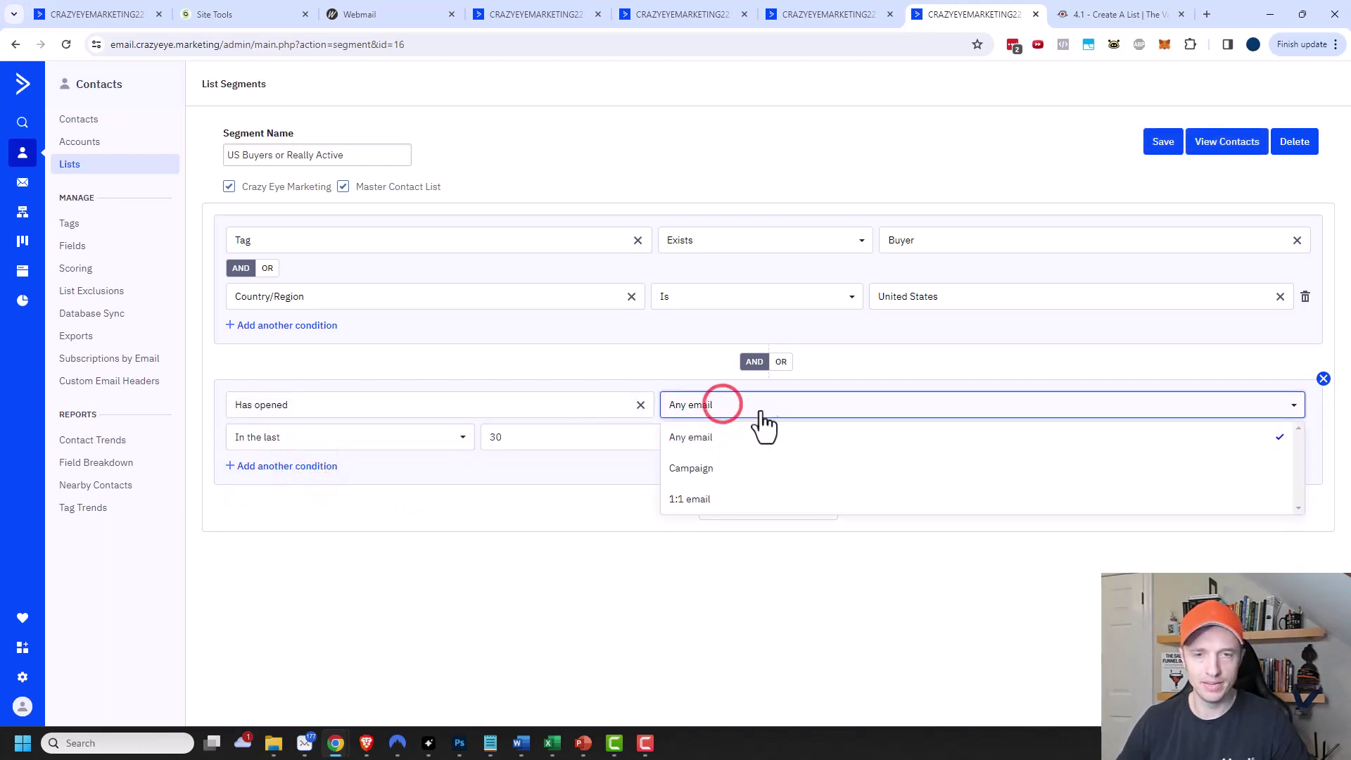
pyautogui.click(568, 388)
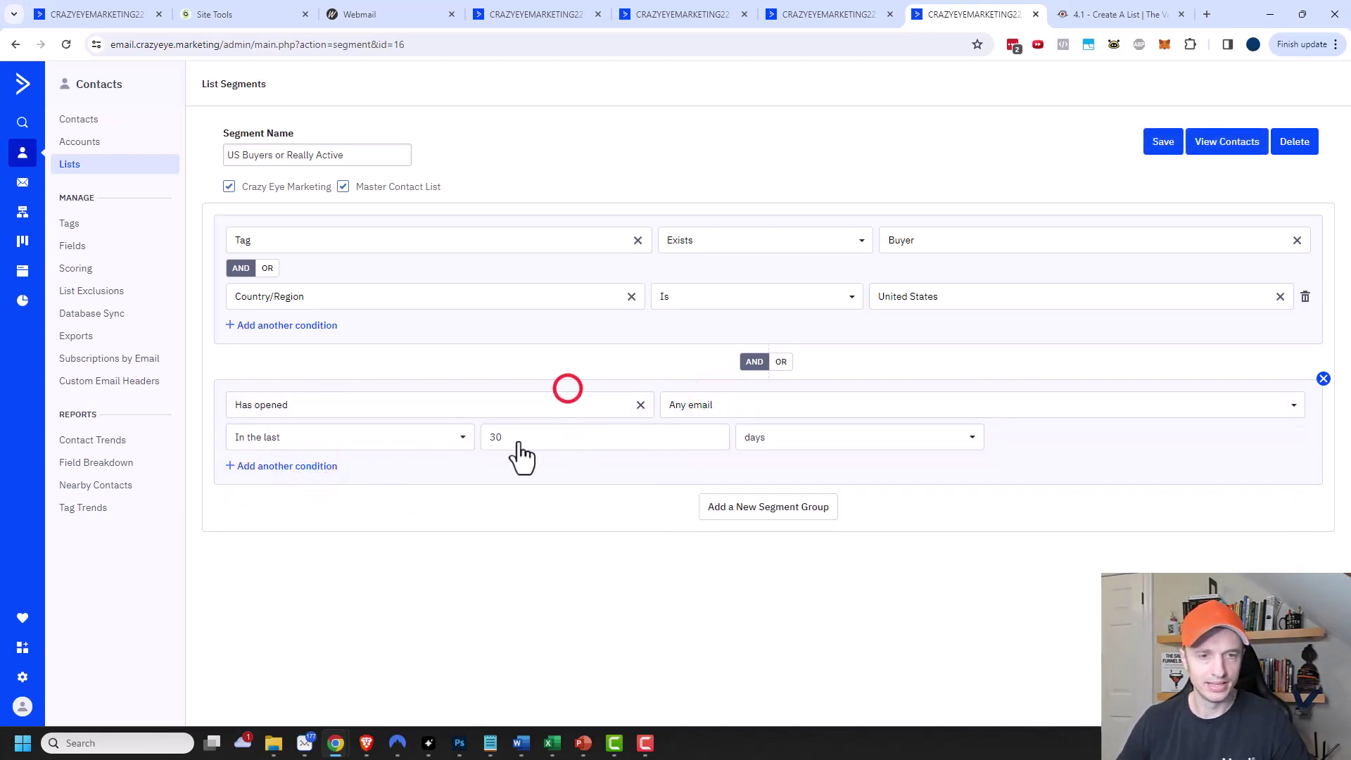
pyautogui.click(472, 444)
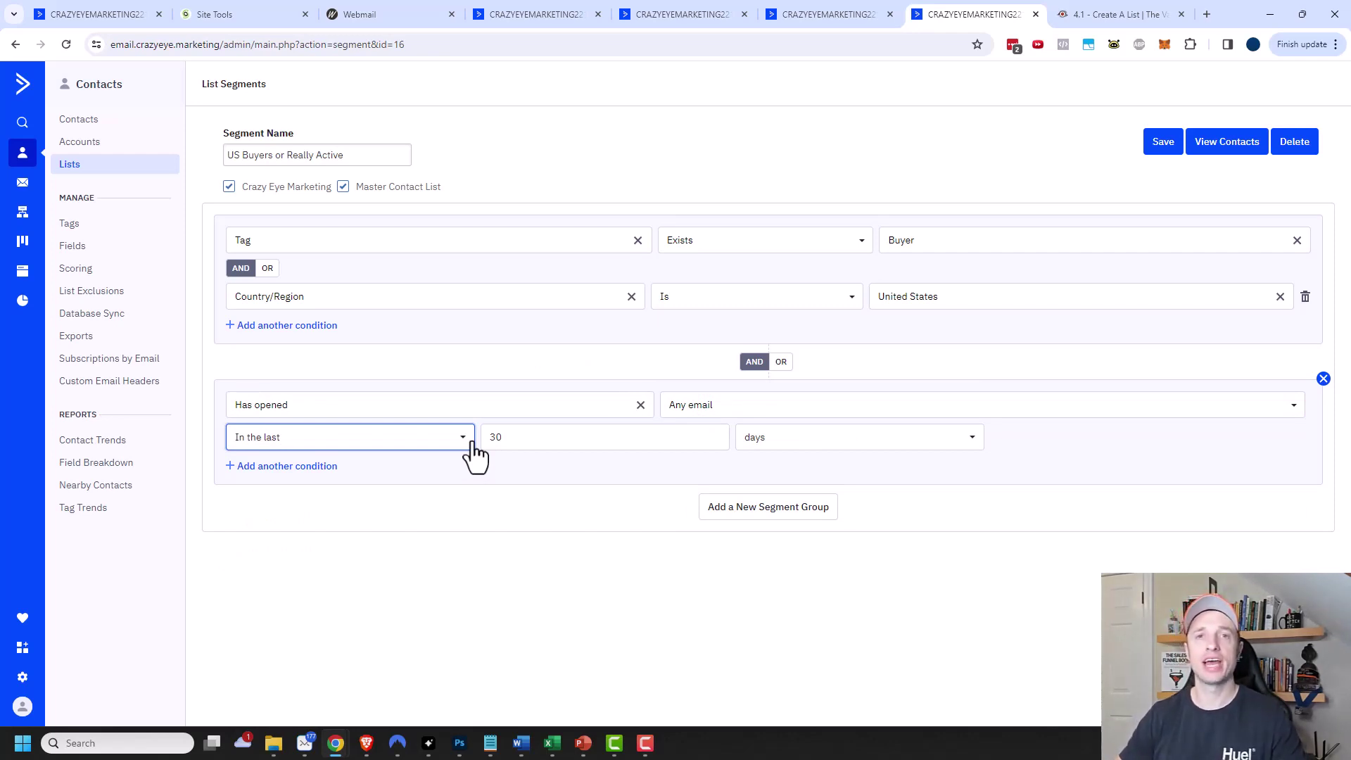
pyautogui.click(497, 407)
pyautogui.scroll(-4, 322, 500)
pyautogui.scroll(-3, 331, 500)
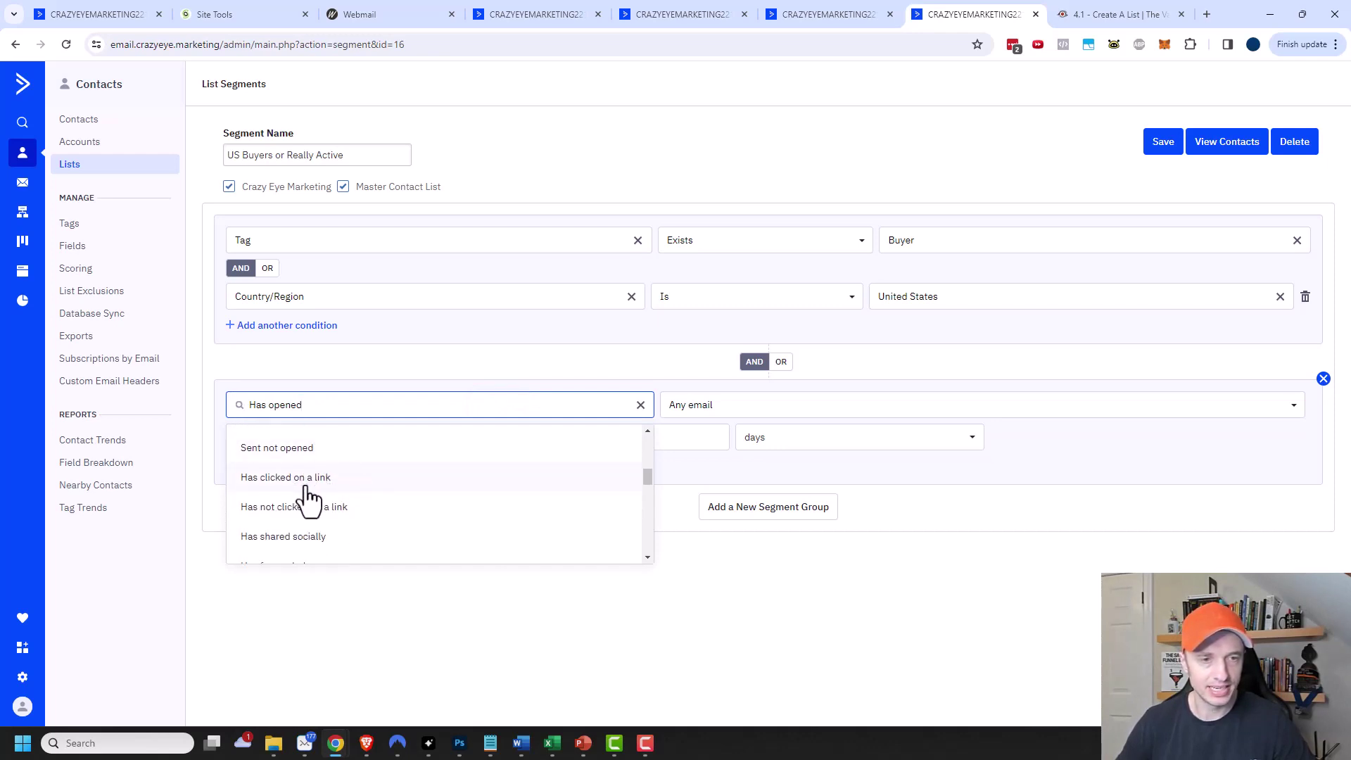
pyautogui.click(307, 486)
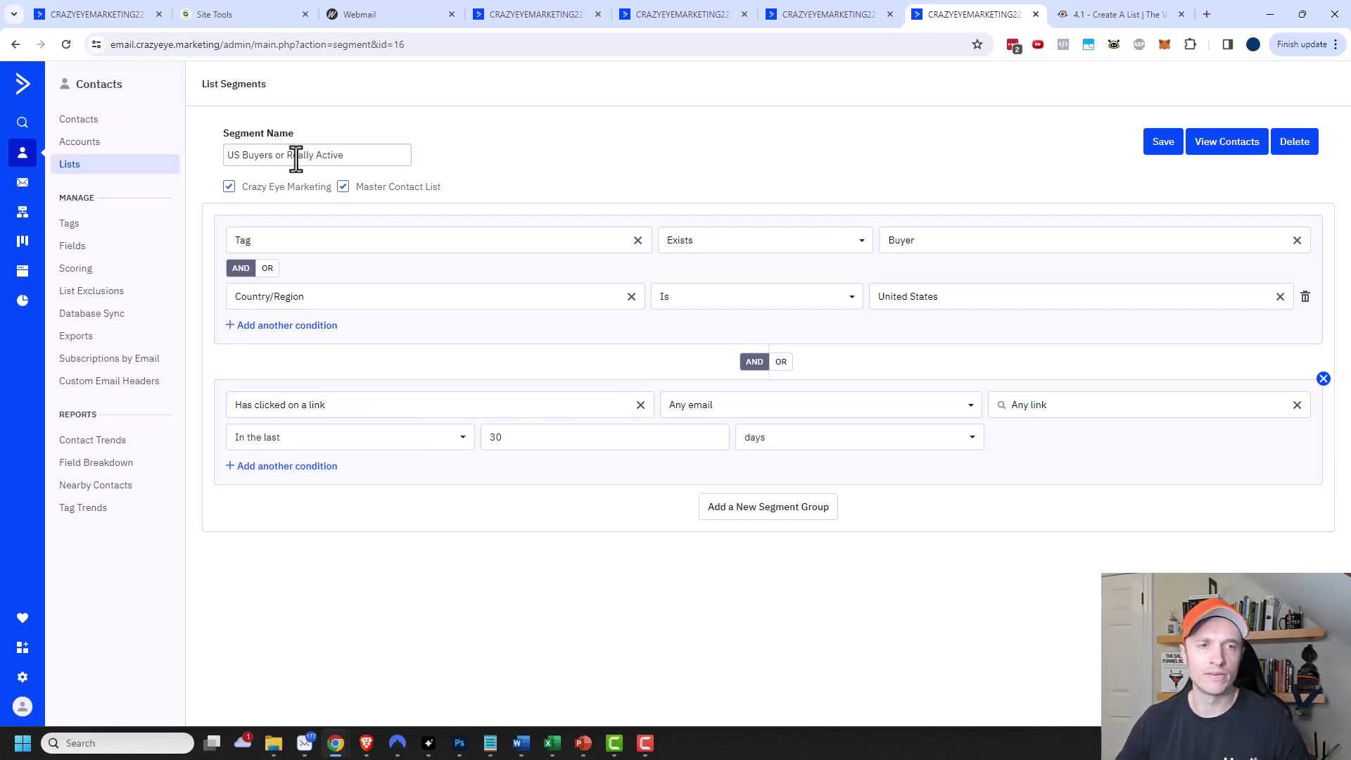
# Step: Change the group's condition to Total site visits Greater Than or Equal To 10
pyautogui.click(429, 404)
pyautogui.click(236, 454)
pyautogui.click(232, 511)
pyautogui.scroll(-2, 377, 495)
pyautogui.scroll(-1, 366, 498)
pyautogui.scroll(-1, 310, 527)
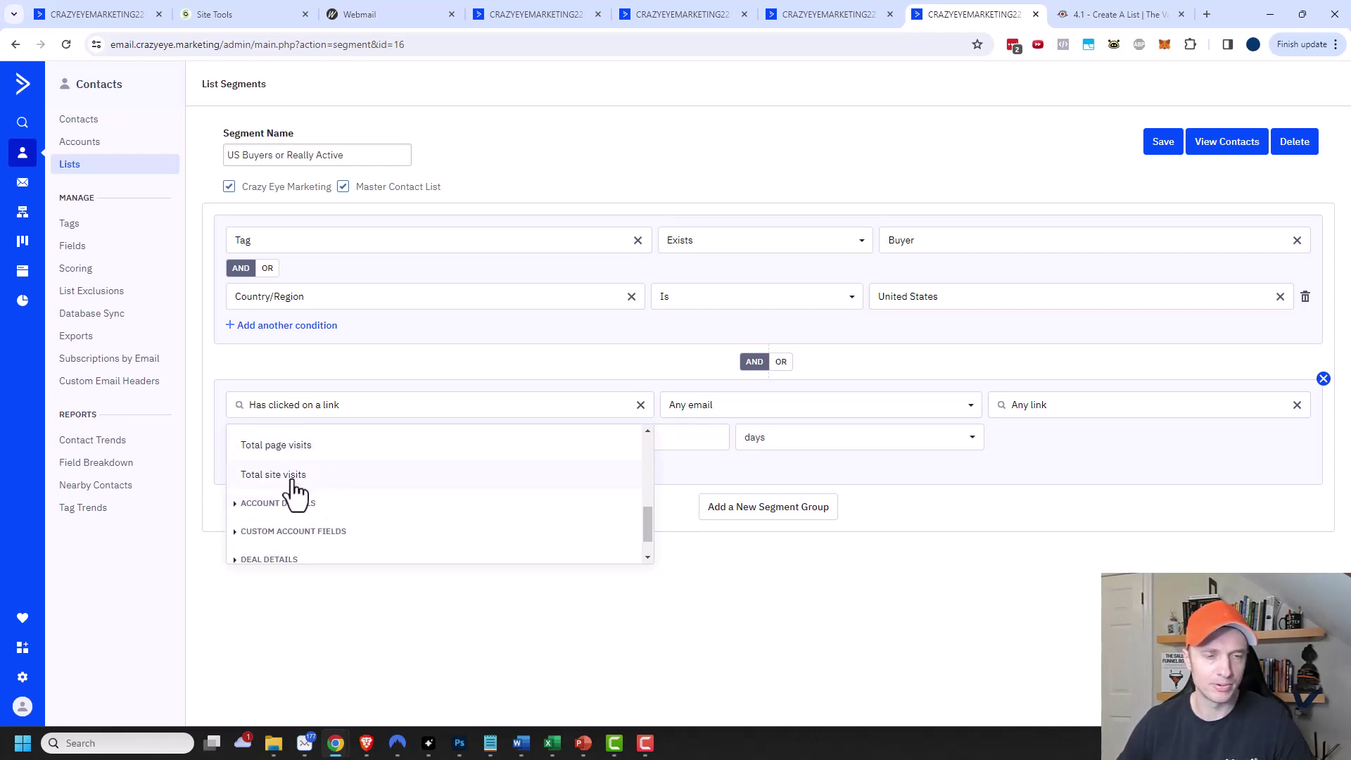
pyautogui.click(292, 477)
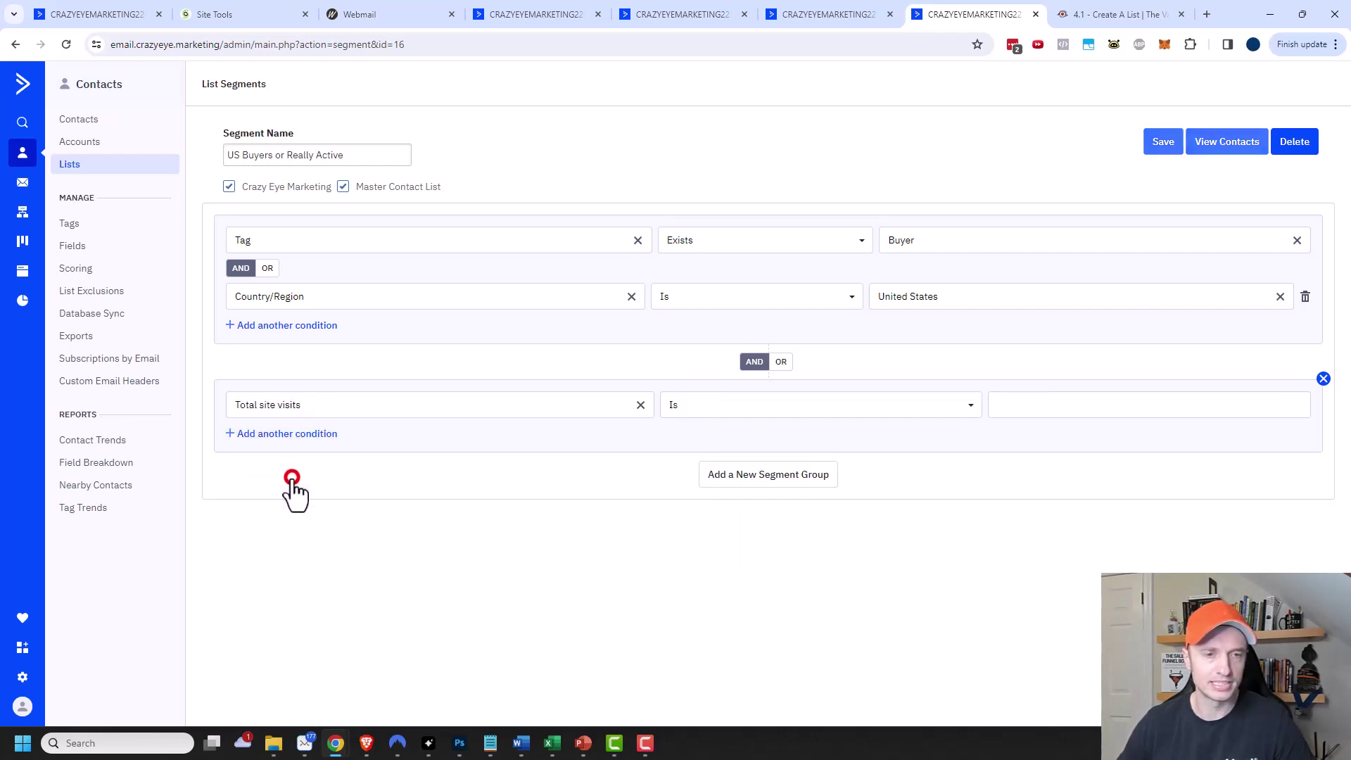
pyautogui.click(721, 407)
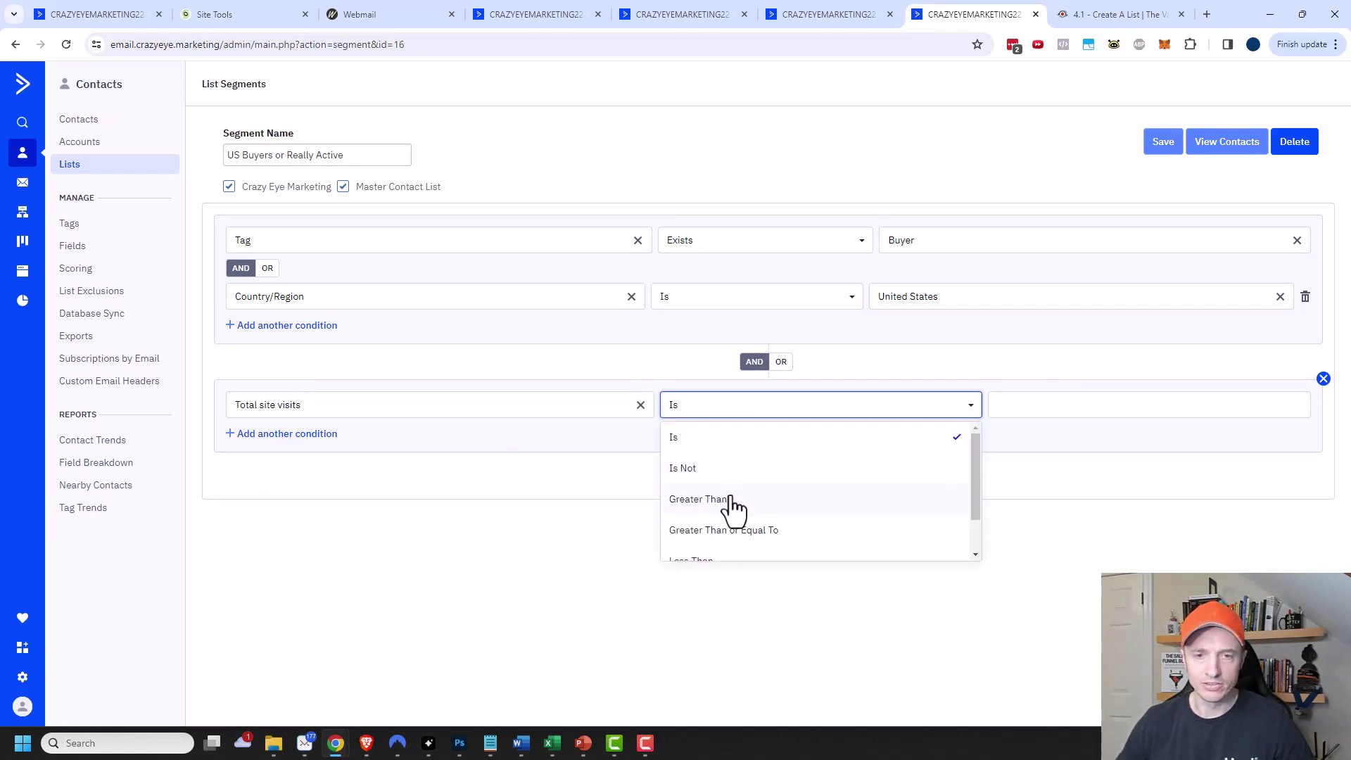
pyautogui.scroll(-1, 777, 531)
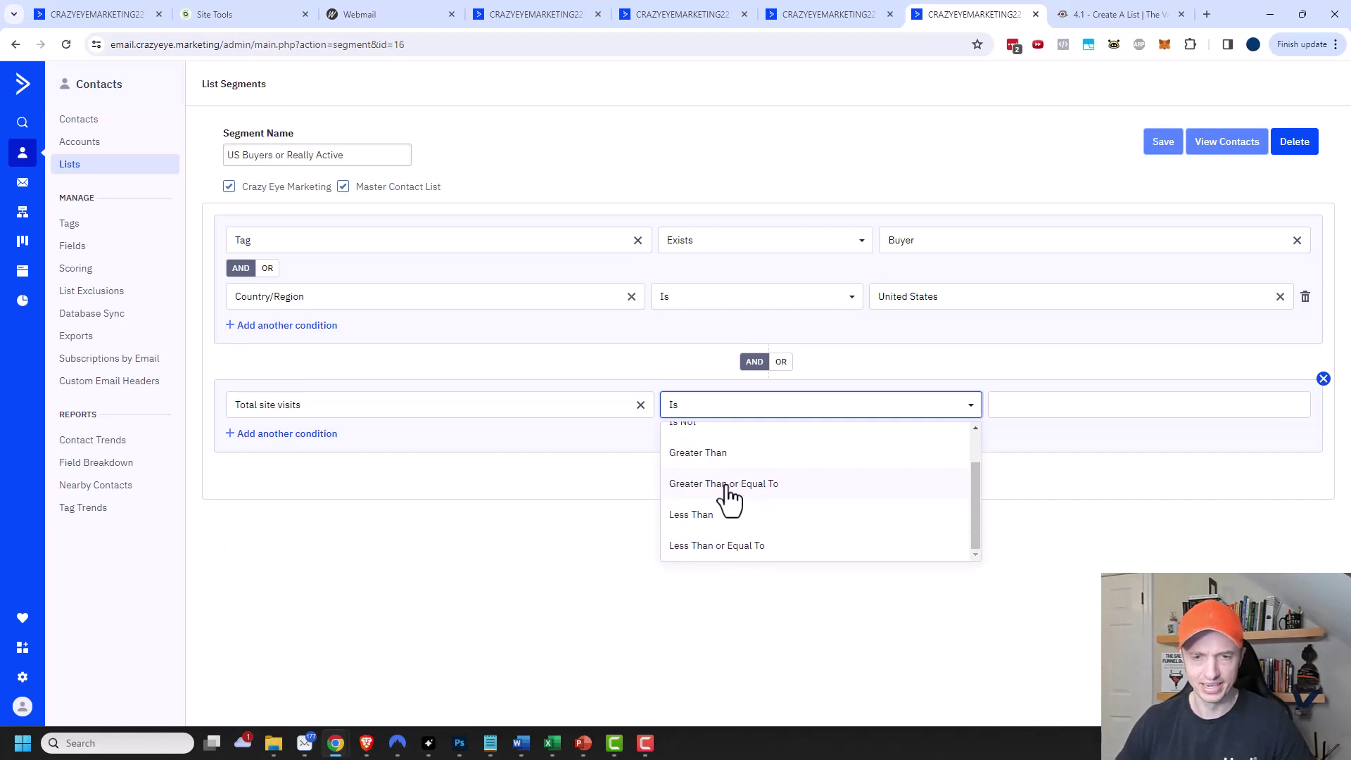
pyautogui.click(729, 485)
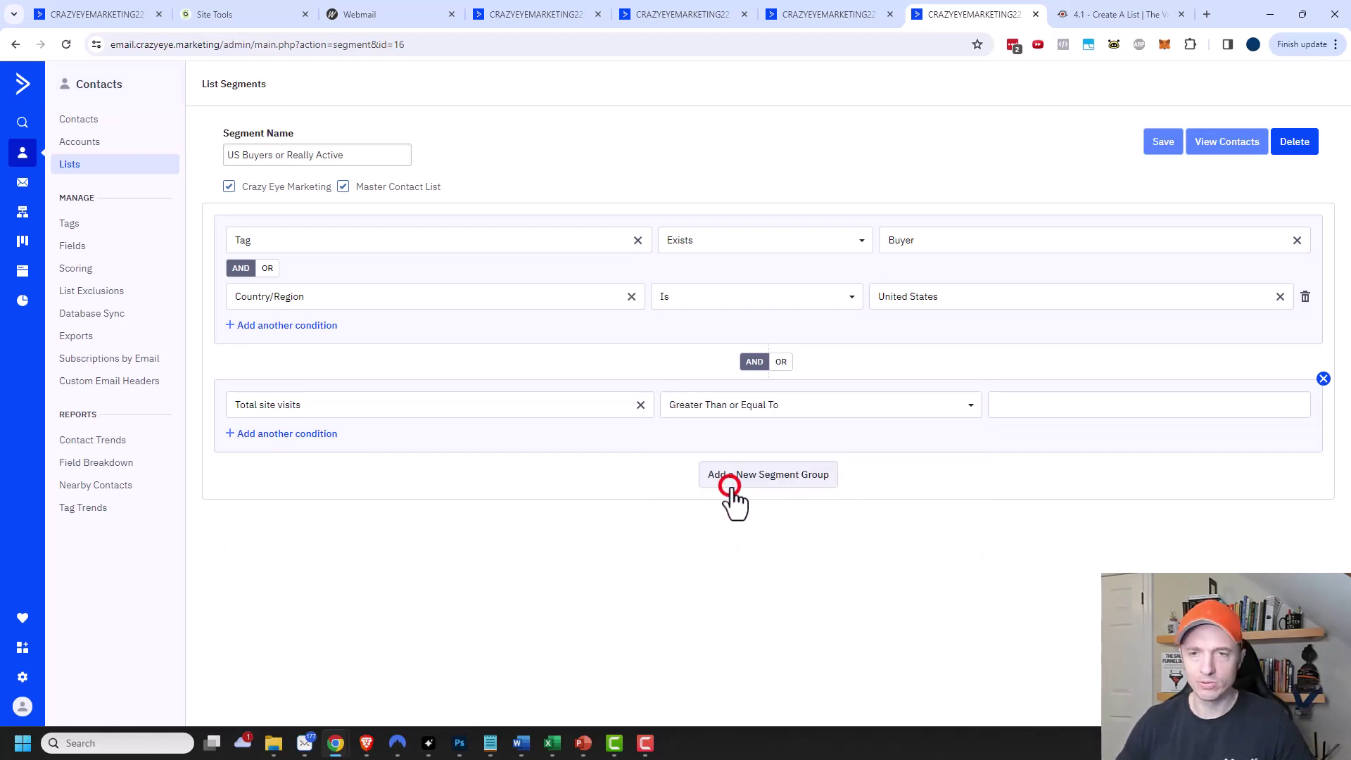
pyautogui.click(1009, 406)
pyautogui.write('10')
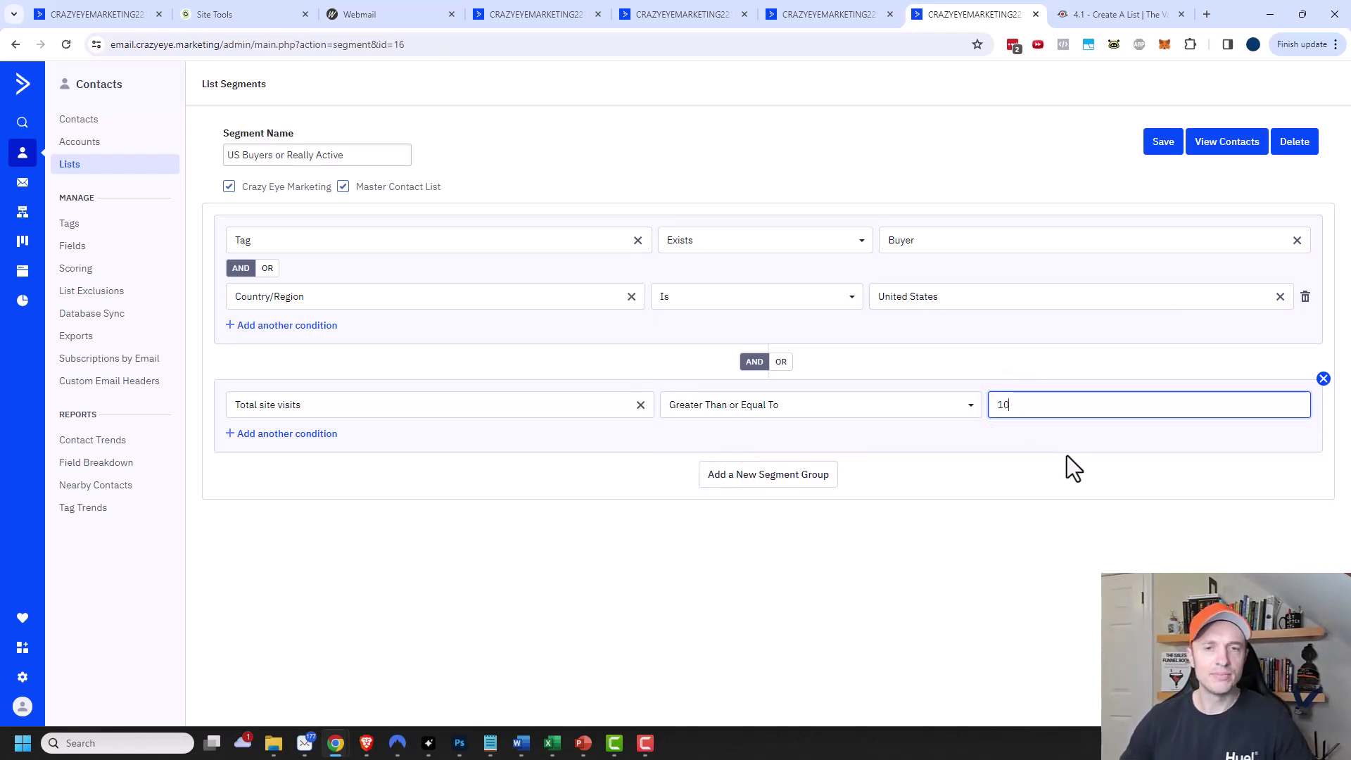
# Step: Add a Has clicked on a link condition to the second group and join the groups with OR
pyautogui.click(282, 434)
pyautogui.click(347, 470)
pyautogui.click(264, 579)
pyautogui.scroll(-2, 376, 563)
pyautogui.scroll(-2, 320, 545)
pyautogui.click(321, 603)
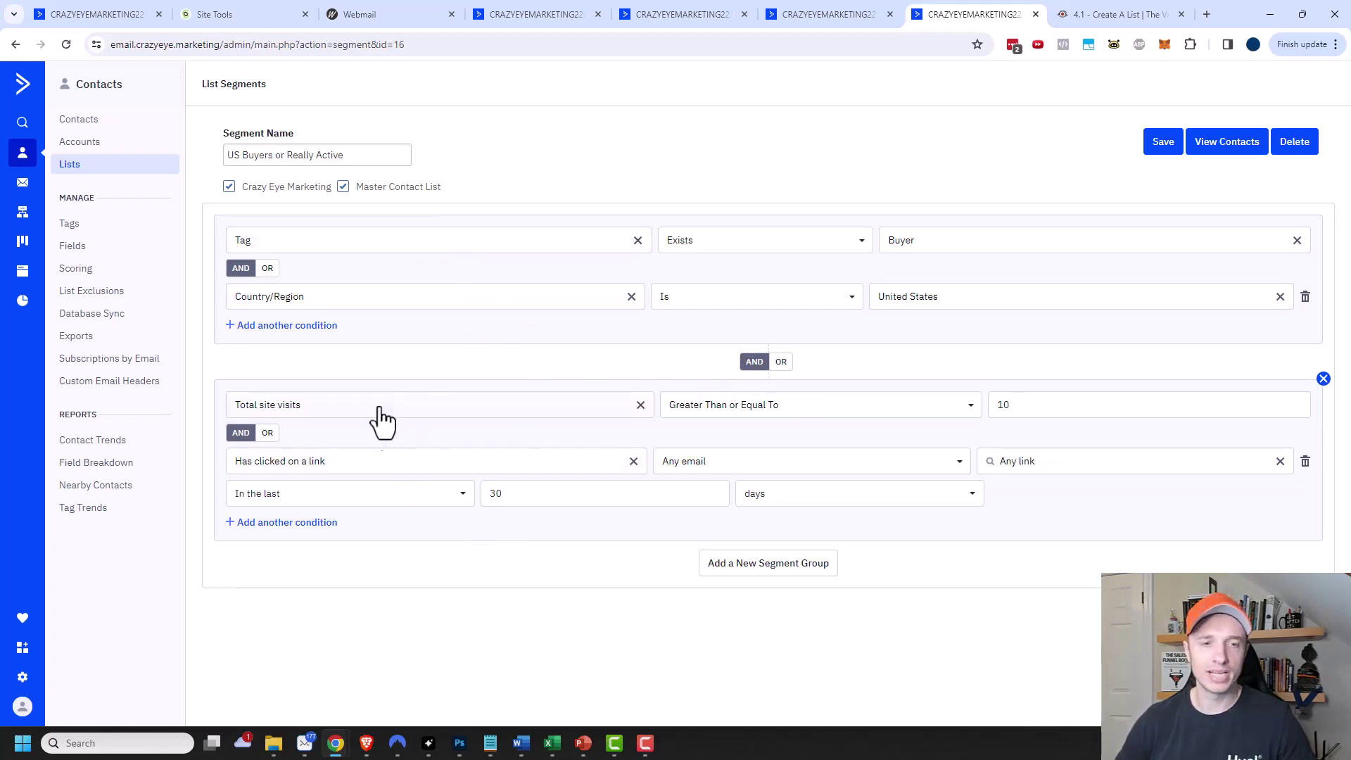
pyautogui.moveTo(274, 156); pyautogui.dragTo(285, 156)
pyautogui.click(779, 362)
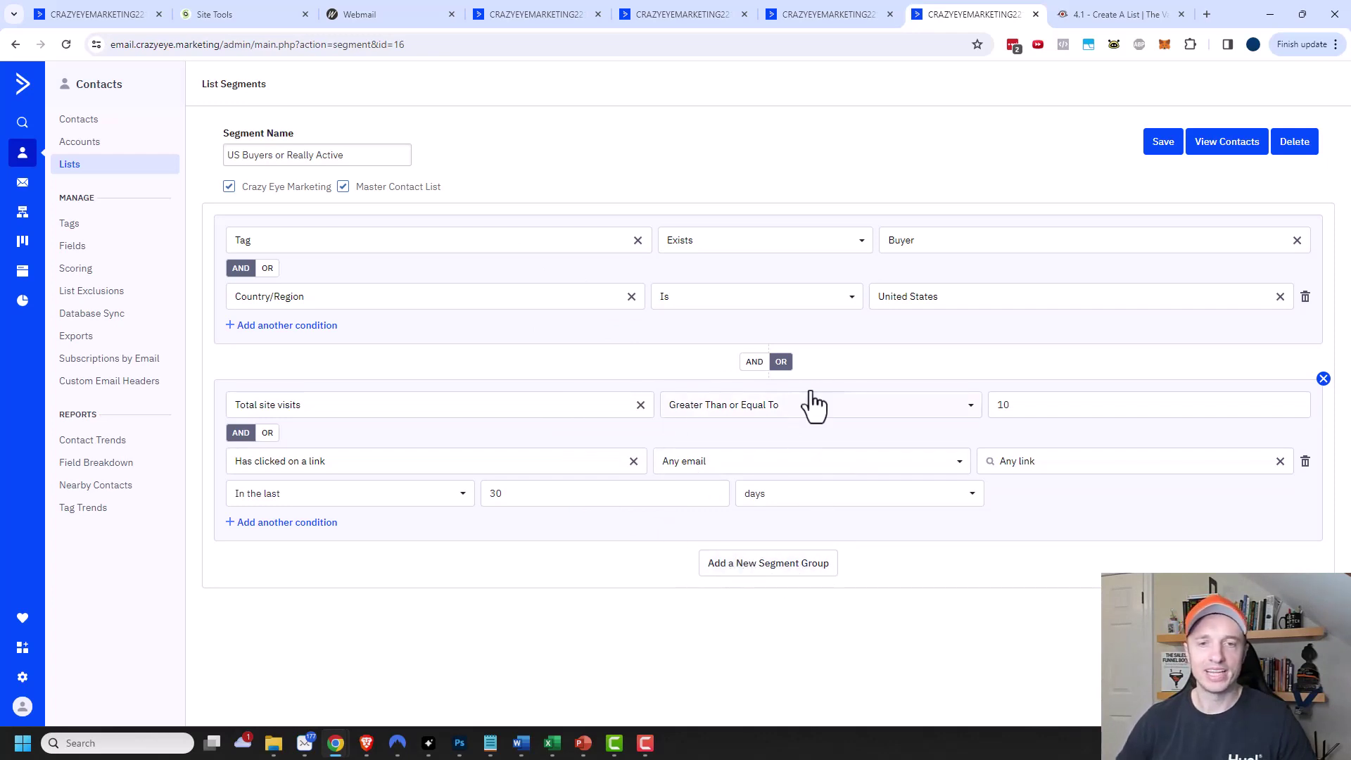
# Step: Save US Buyers or Really Active and open the US Buyers segment under Crazy Eye Marketing
pyautogui.click(1161, 151)
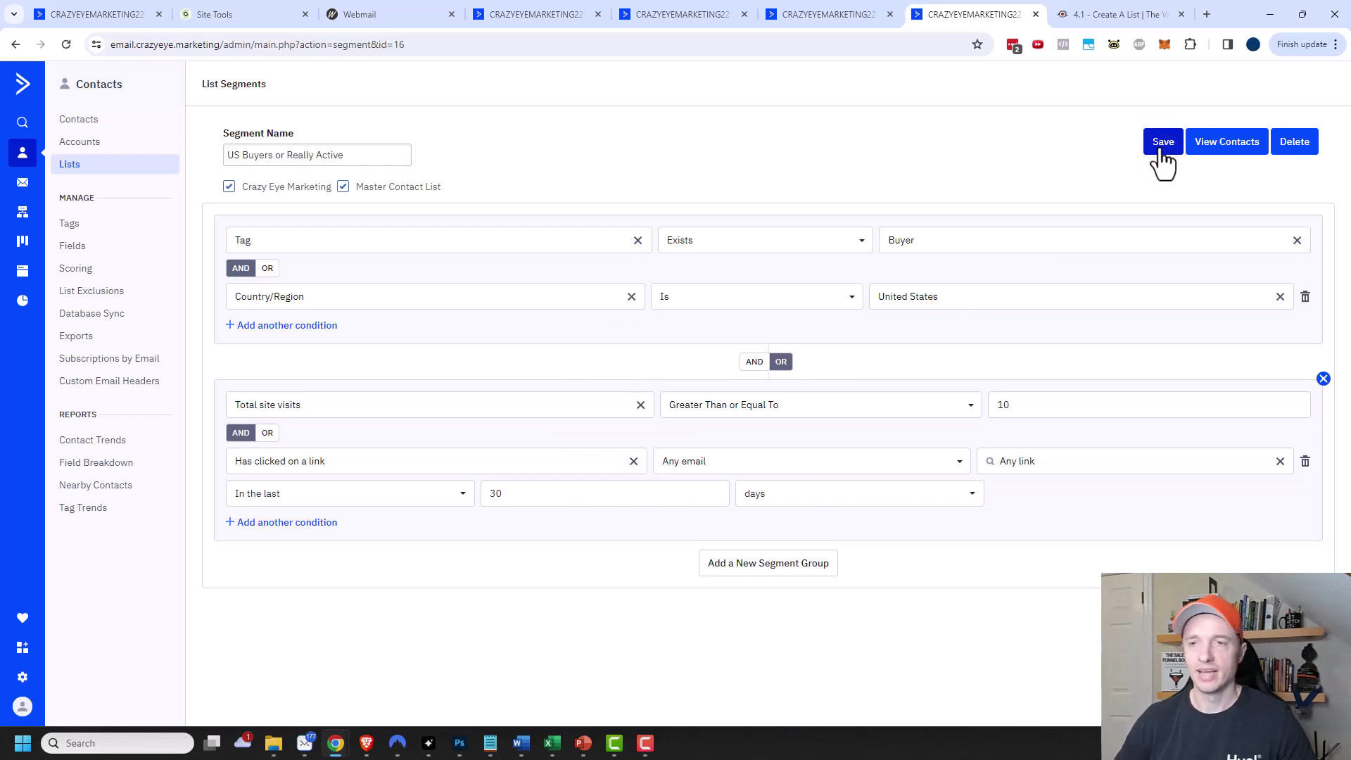
pyautogui.click(90, 170)
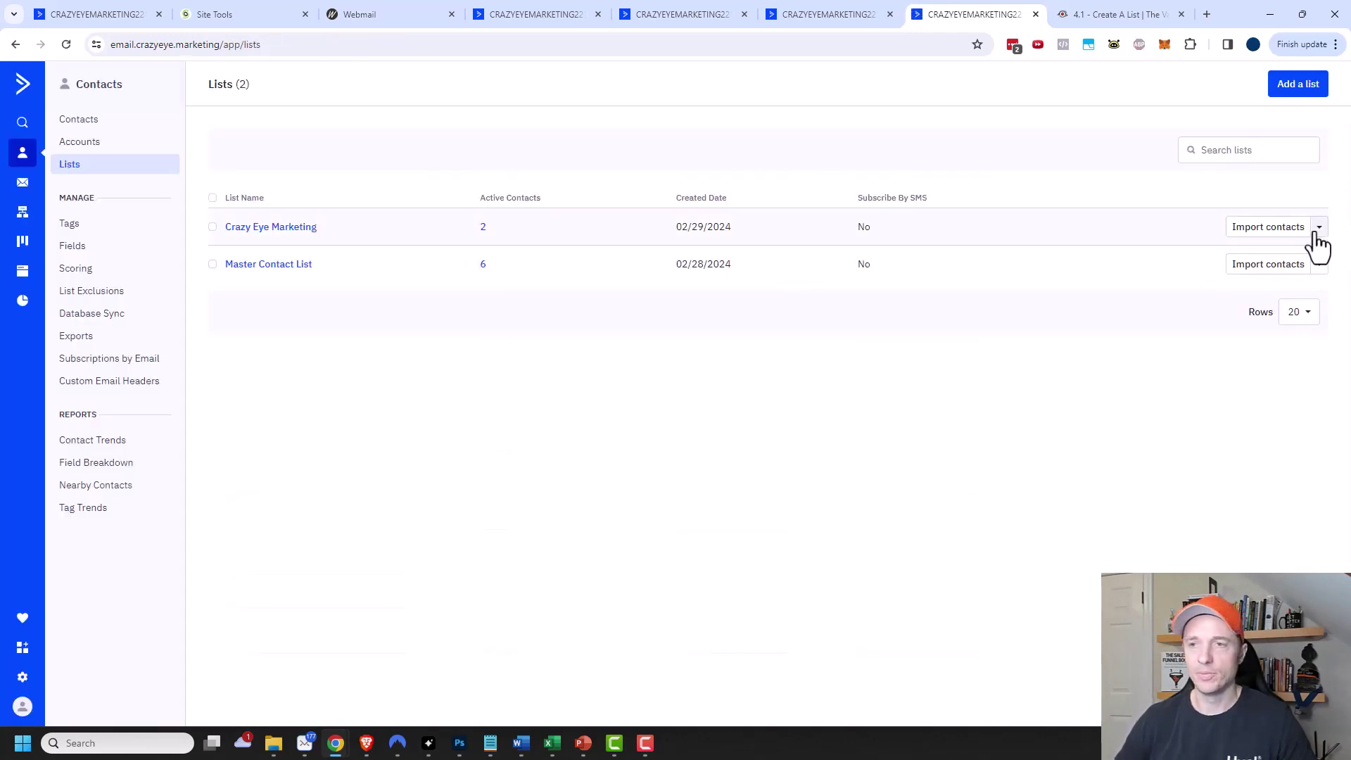
pyautogui.click(1321, 226)
pyautogui.click(1202, 337)
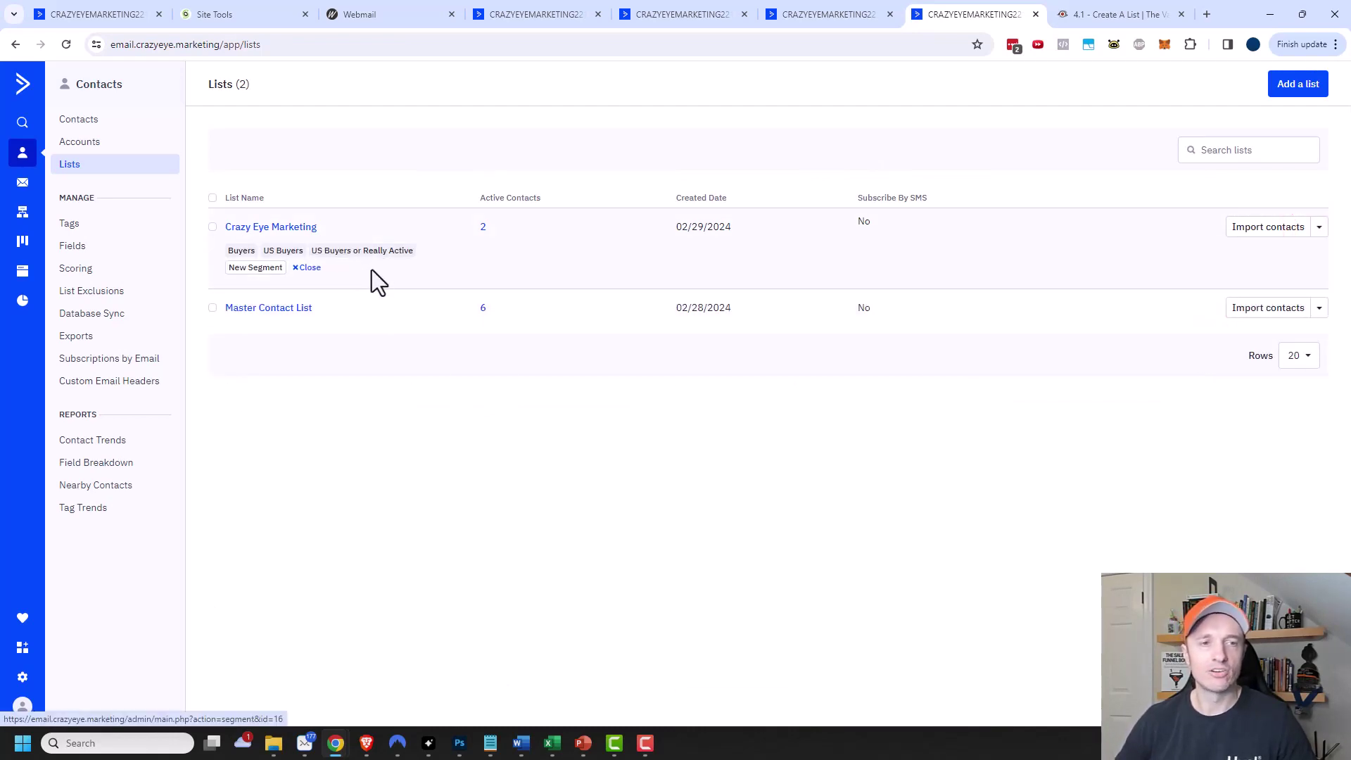
pyautogui.click(285, 251)
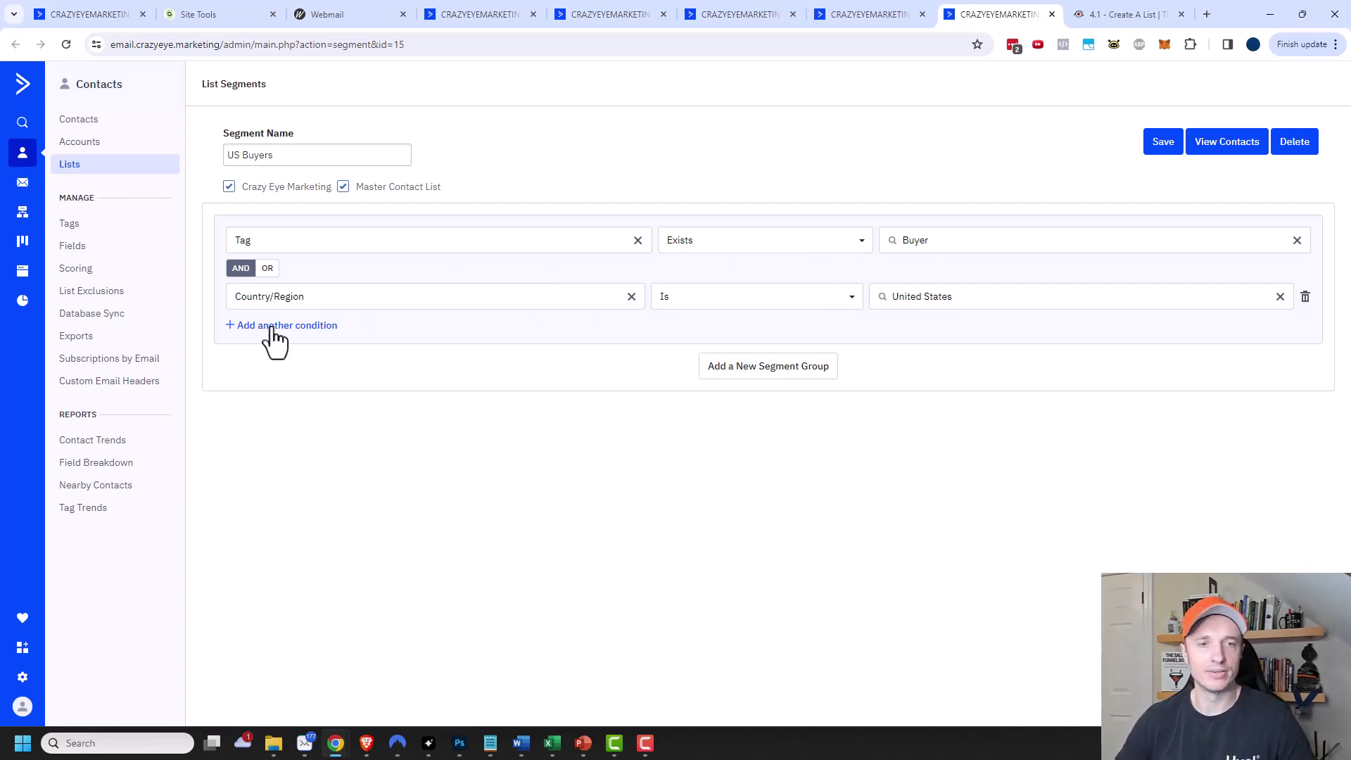
# Step: Rename the segment to 'Non-US Buyers' with Country/Region Is Not United States, and save
pyautogui.click(222, 154)
pyautogui.write('Non-')
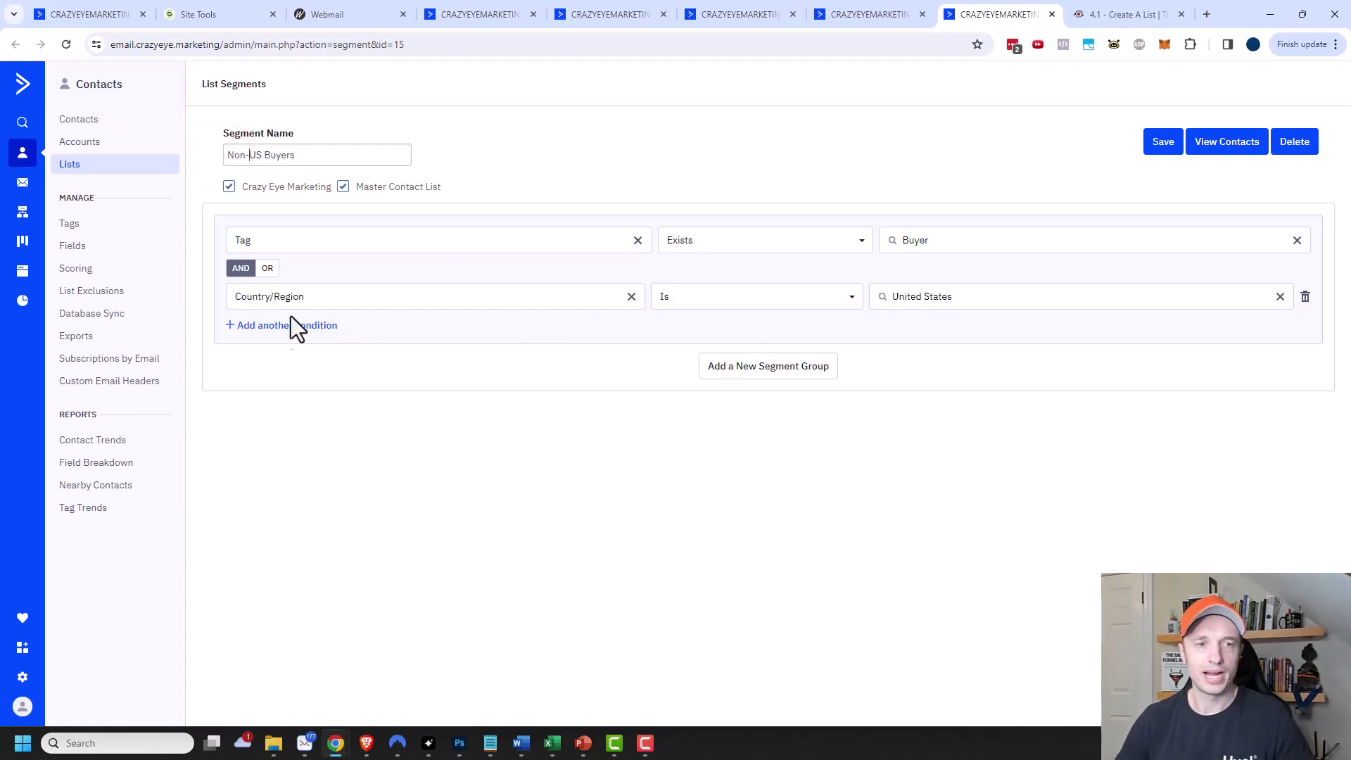
pyautogui.click(706, 300)
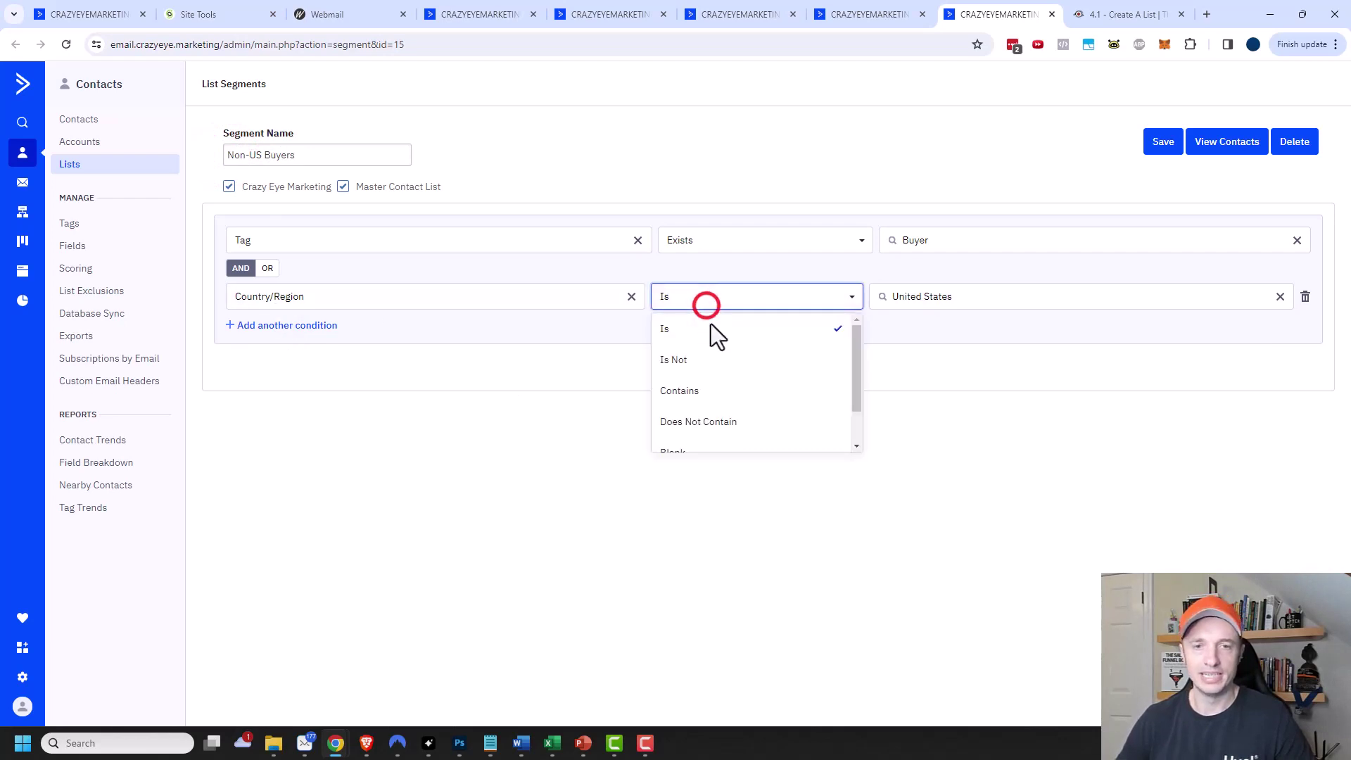
pyautogui.click(708, 365)
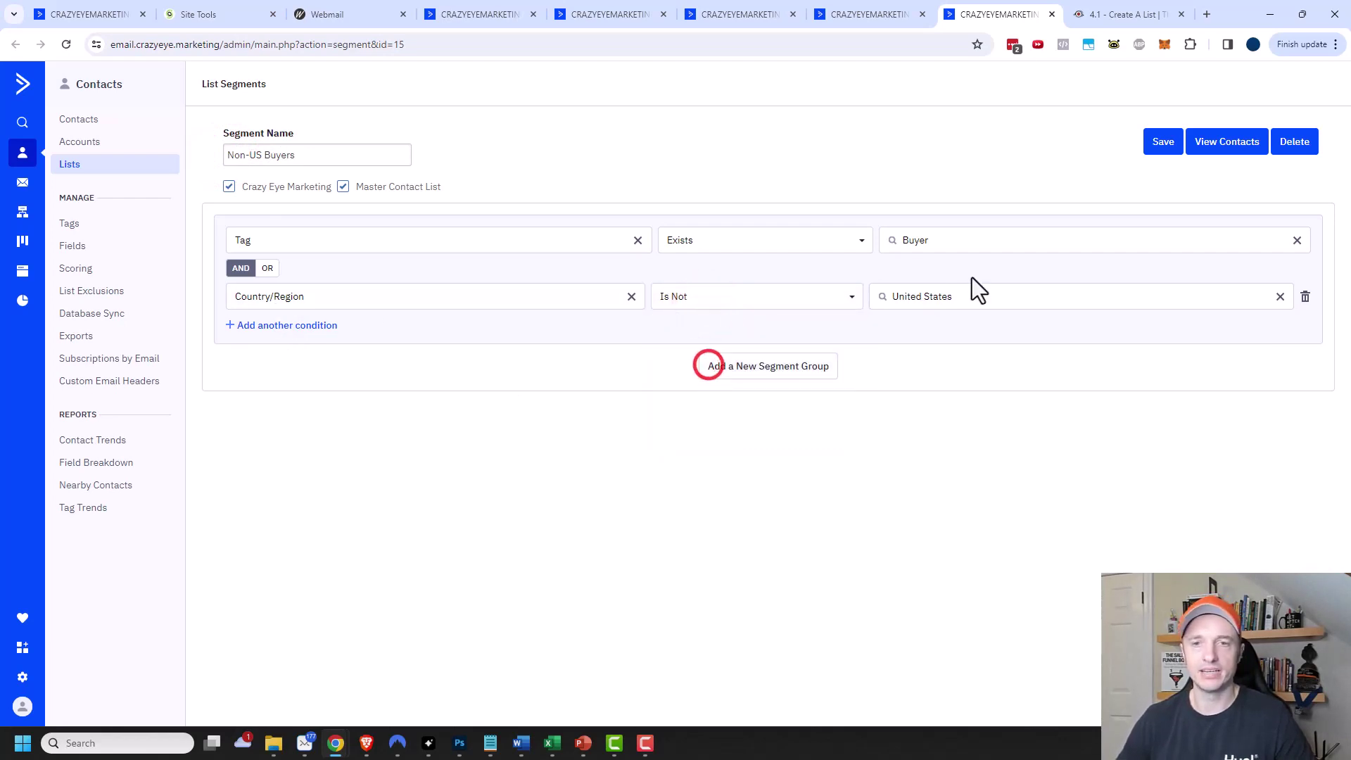
pyautogui.click(1161, 144)
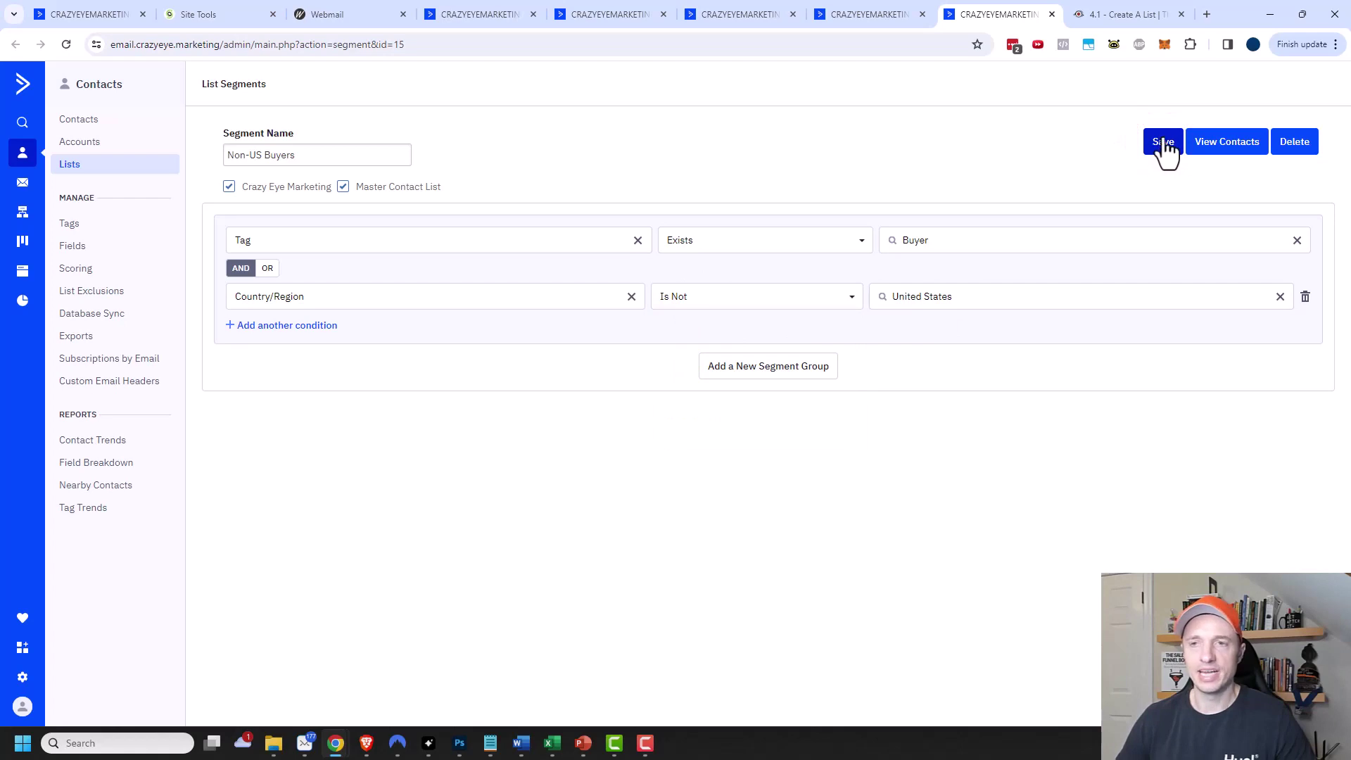
# Step: Delete the Non-US Buyers segment and view Crazy Eye Marketing's remaining segments
pyautogui.click(1297, 146)
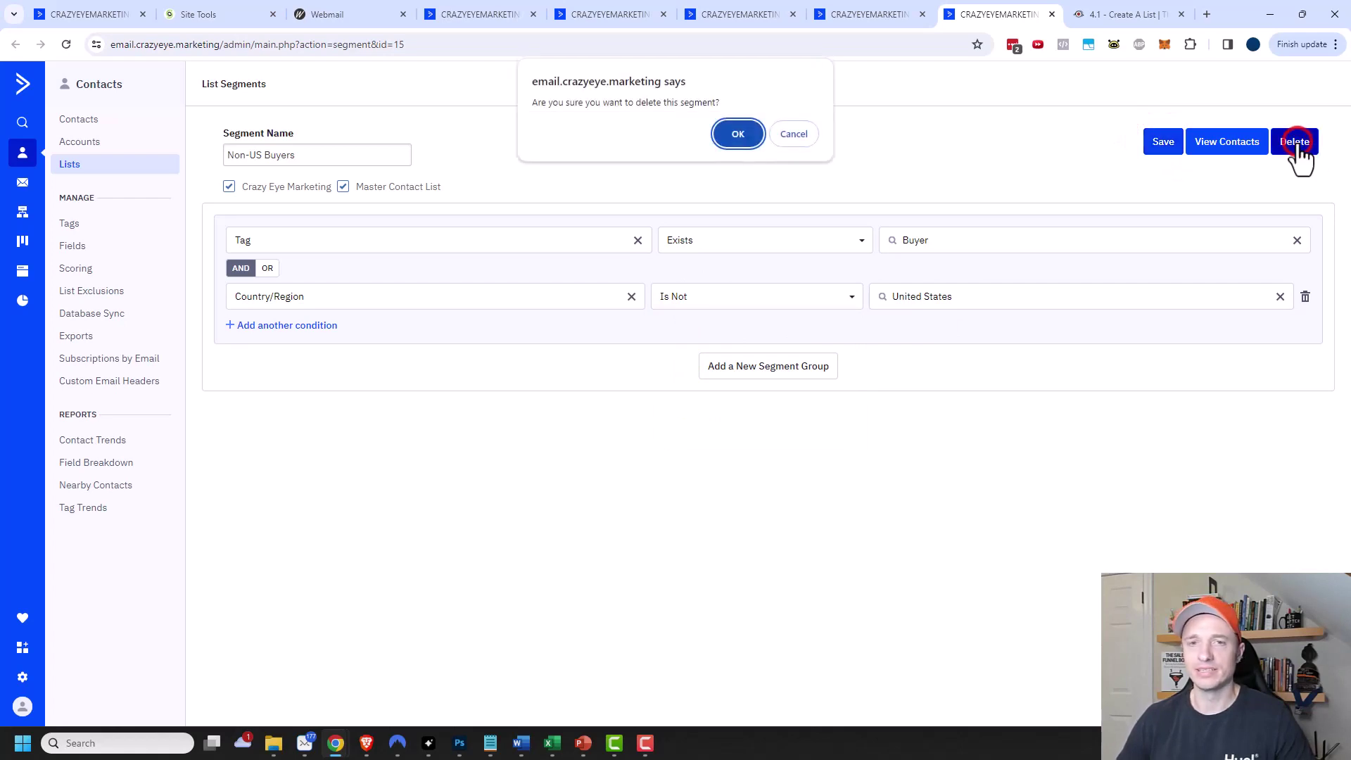
pyautogui.click(739, 136)
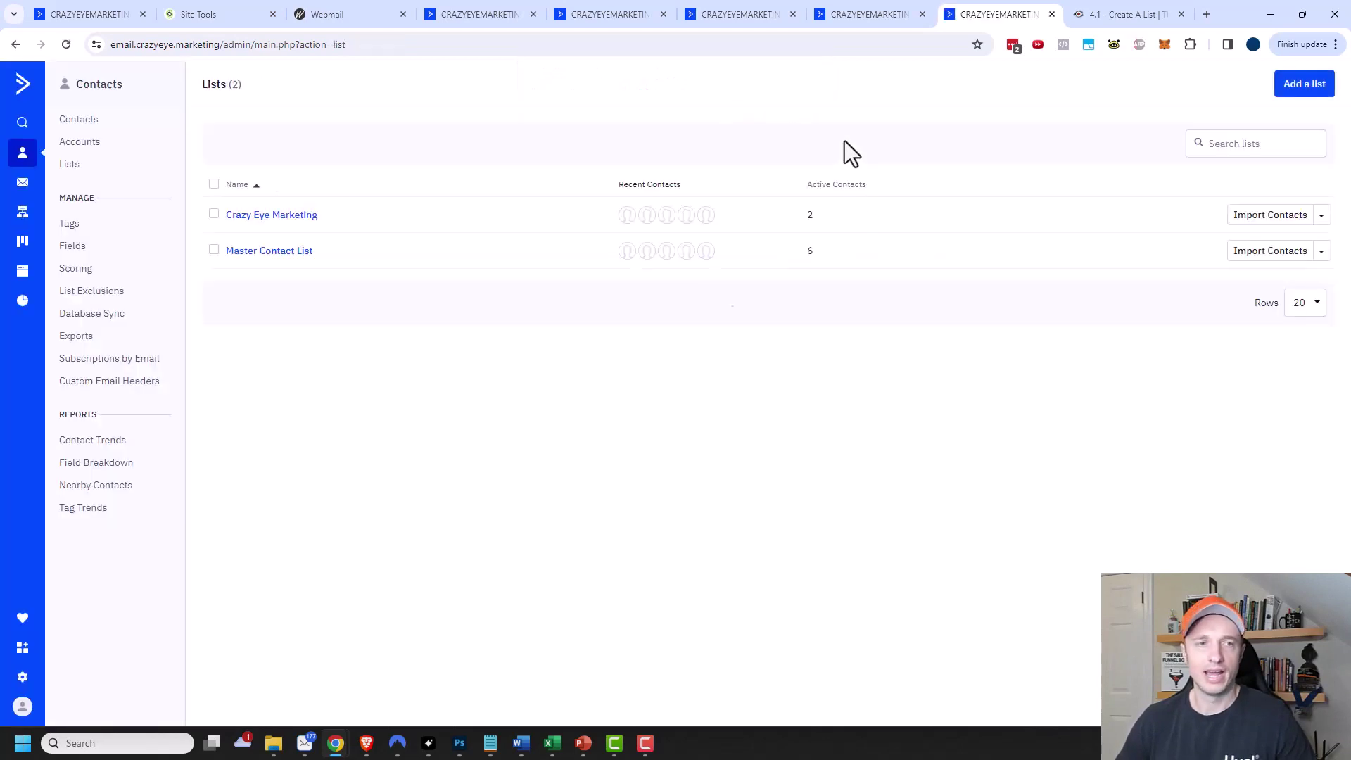
pyautogui.click(1321, 216)
pyautogui.click(1257, 314)
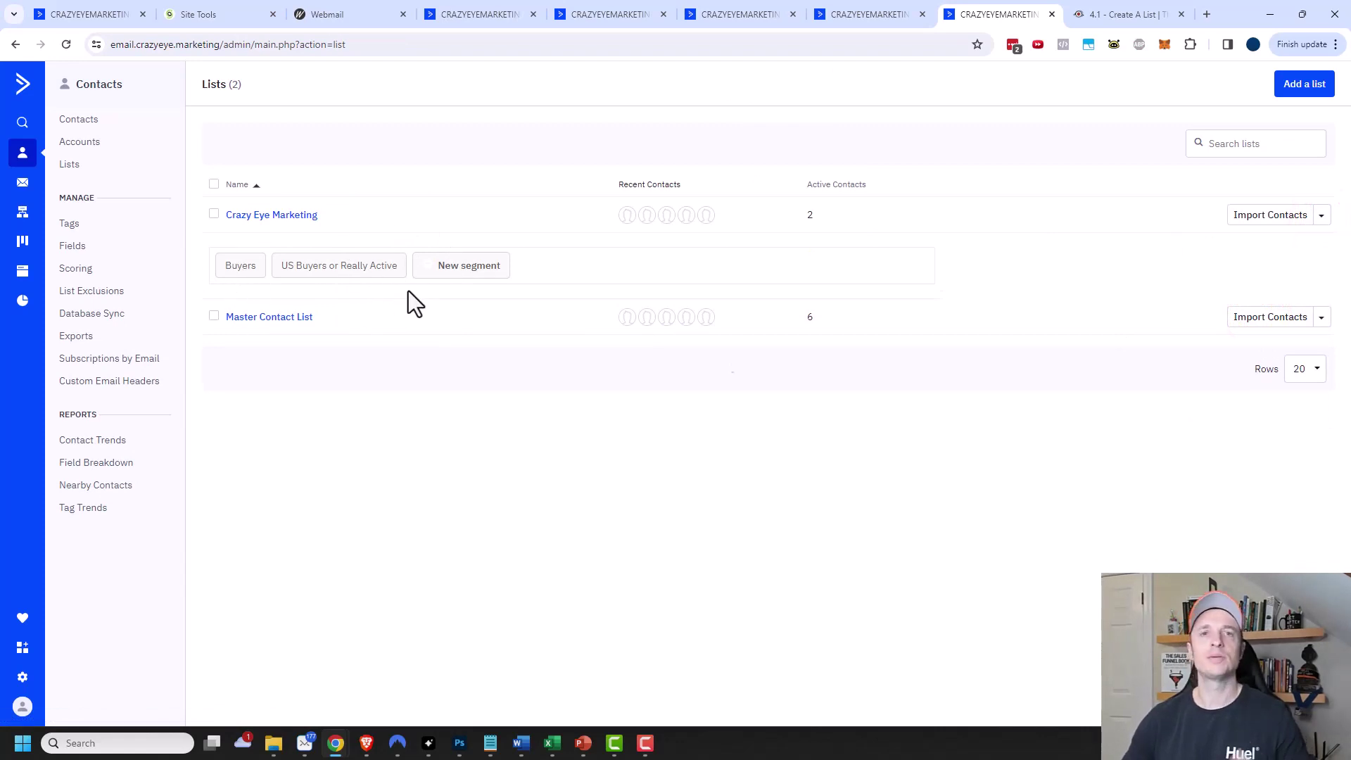